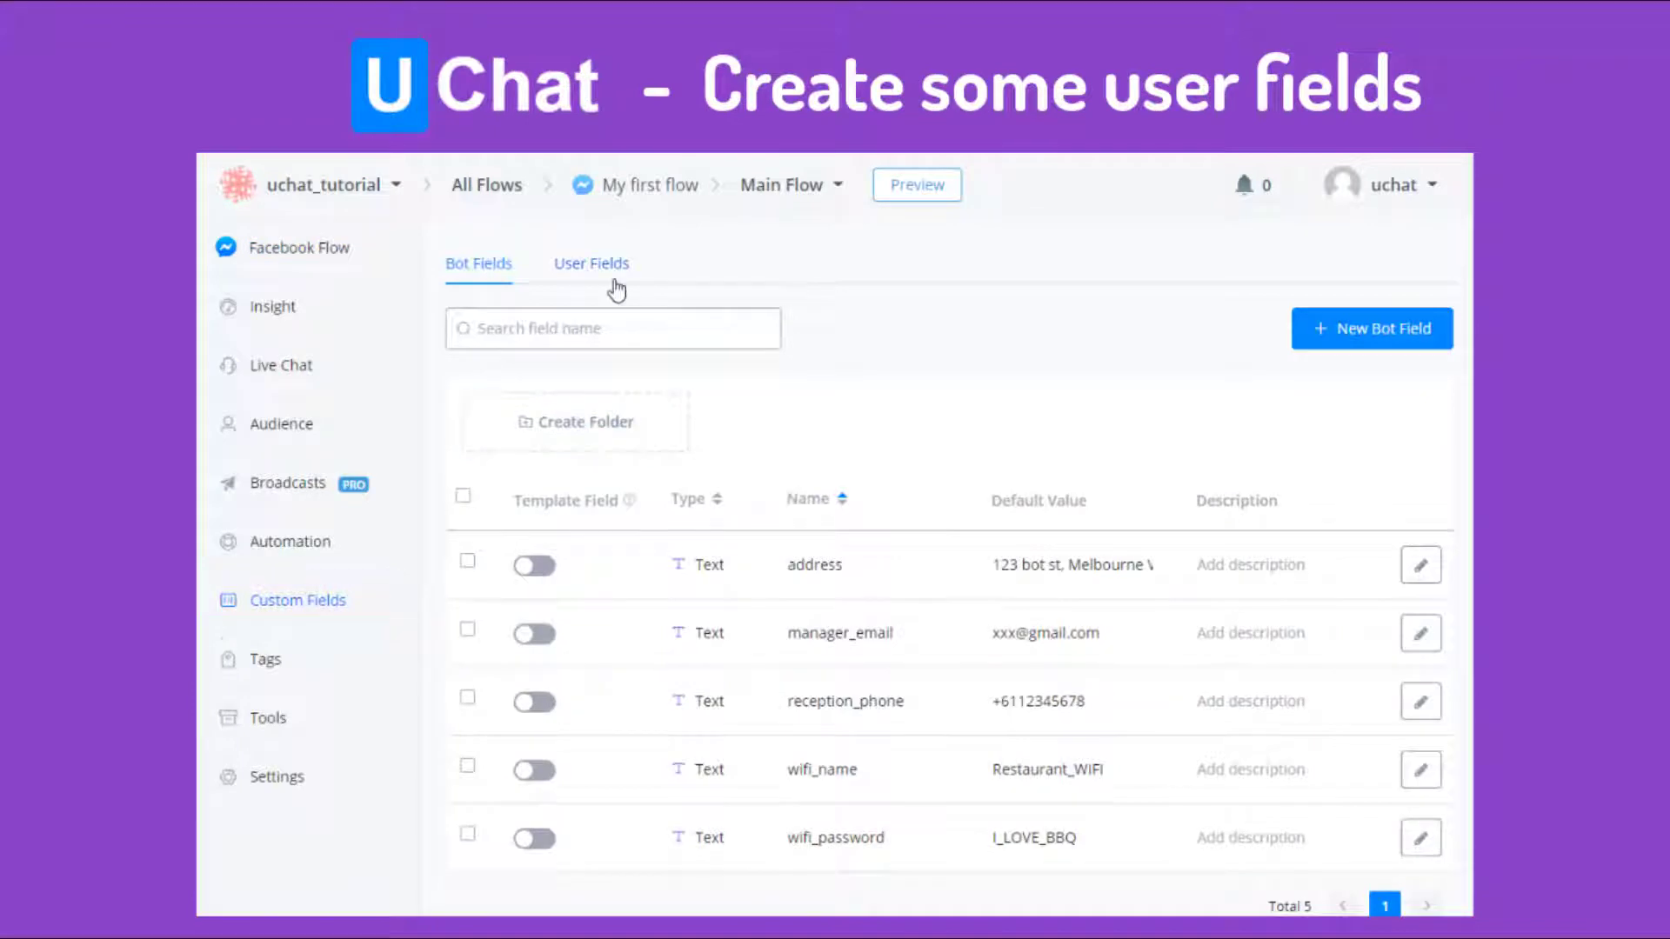
Step: Create a user field named guest_number of type Number with the default format and save it
left_click(614, 284)
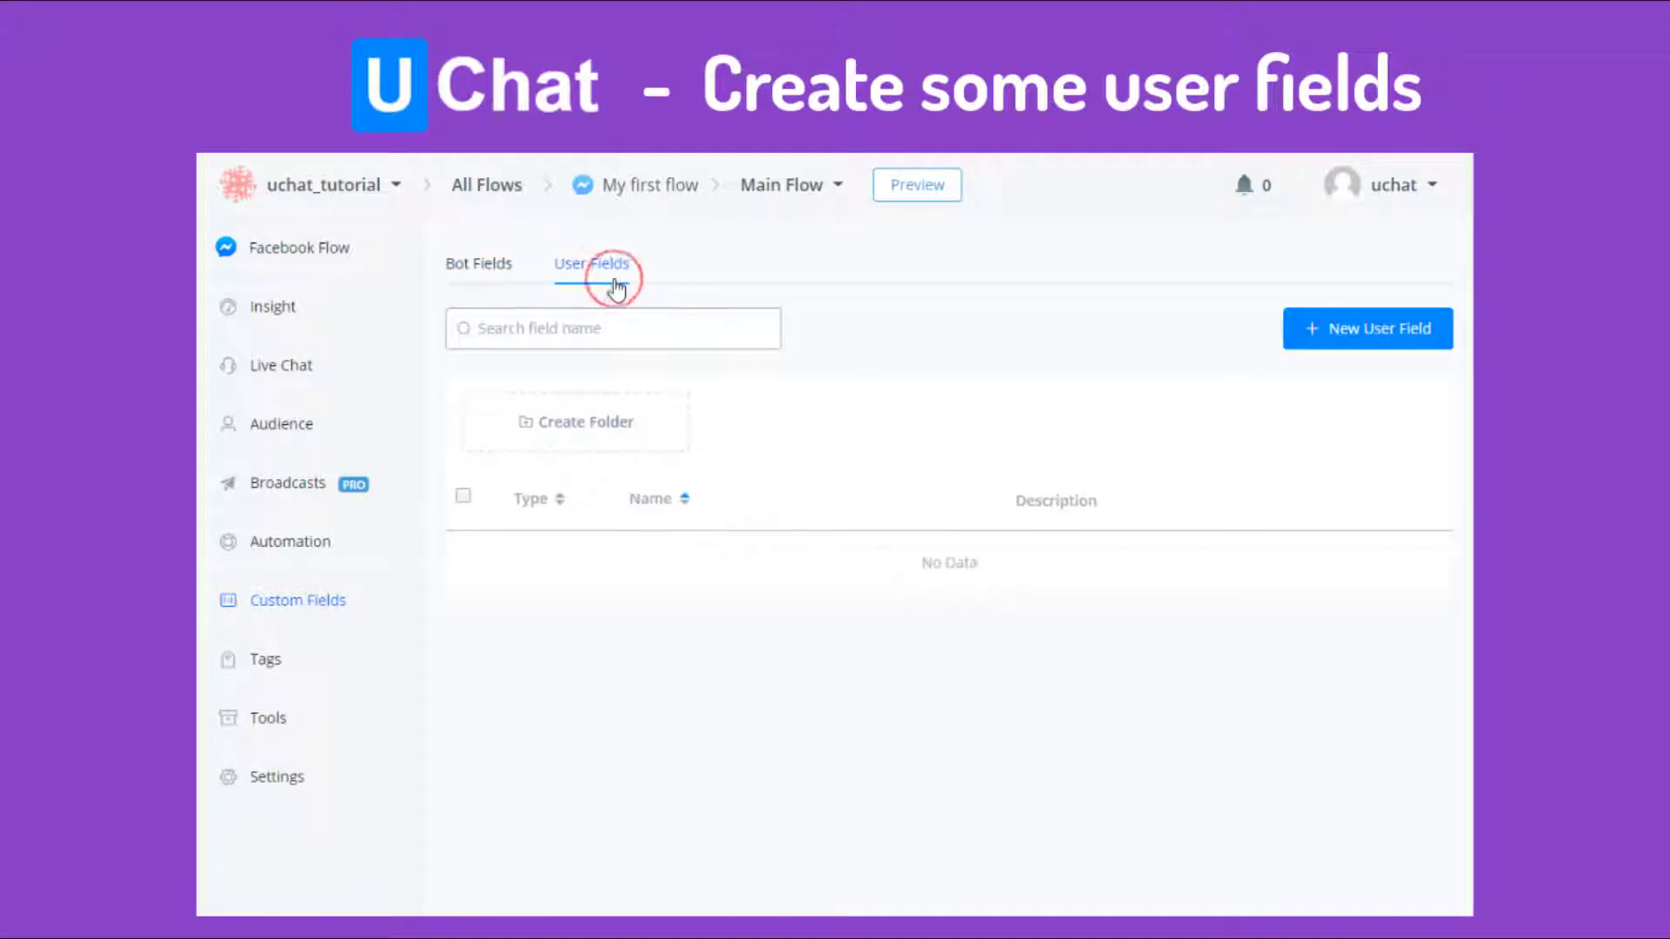
left_click(1345, 344)
left_click(876, 370)
type("guest_number")
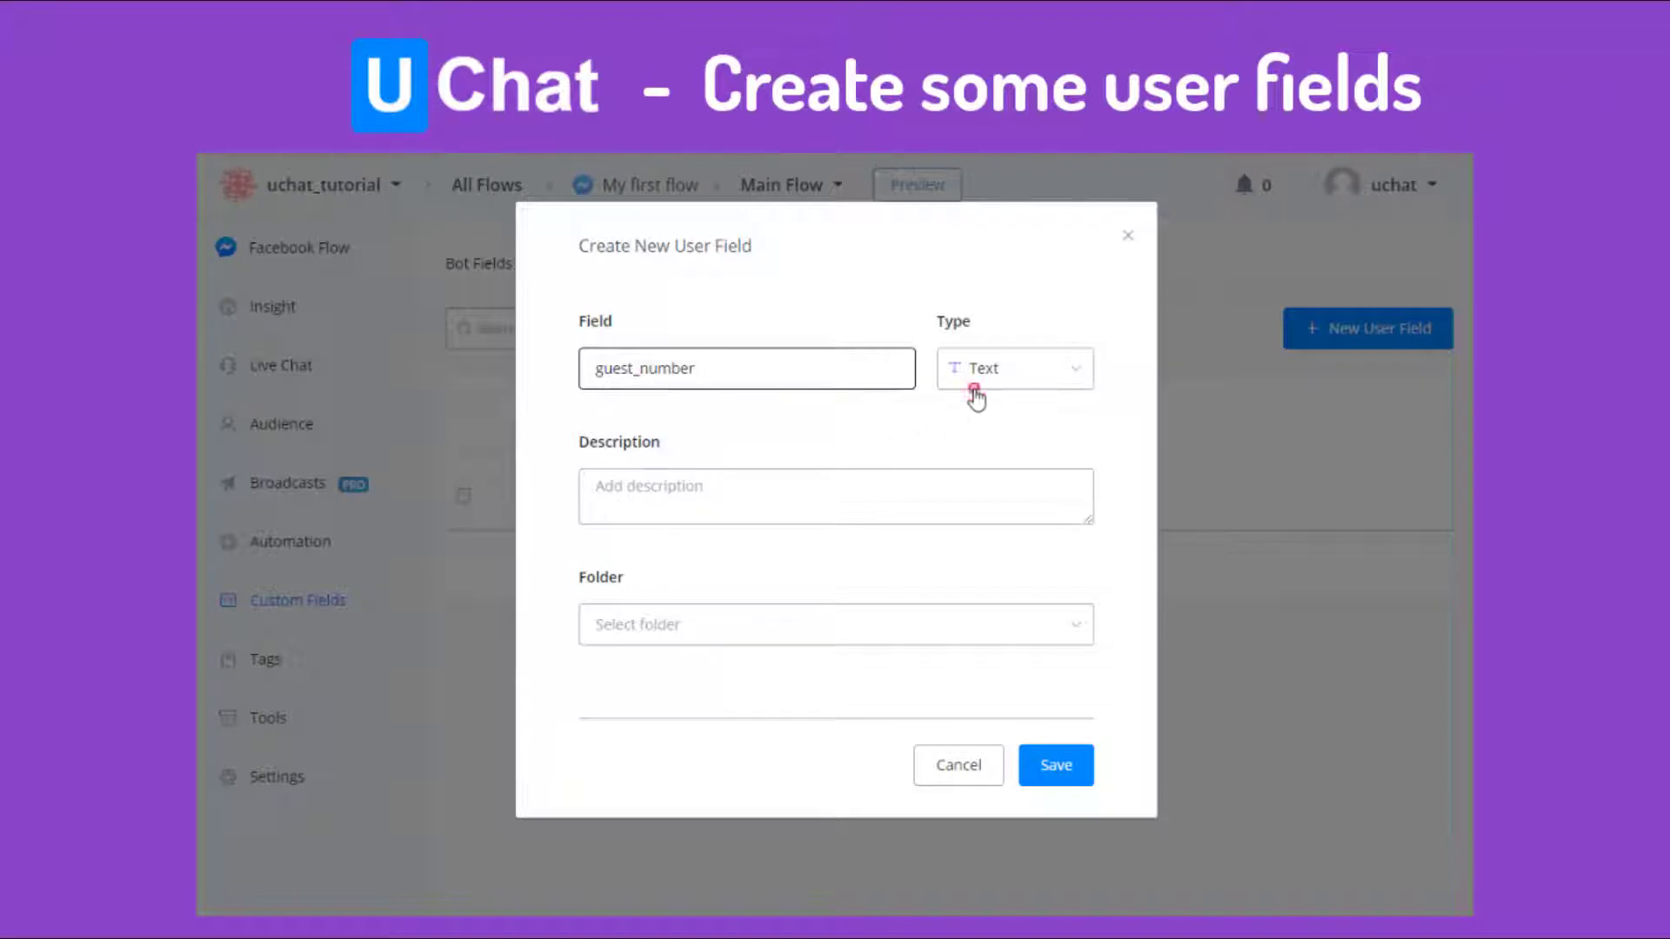
left_click(974, 390)
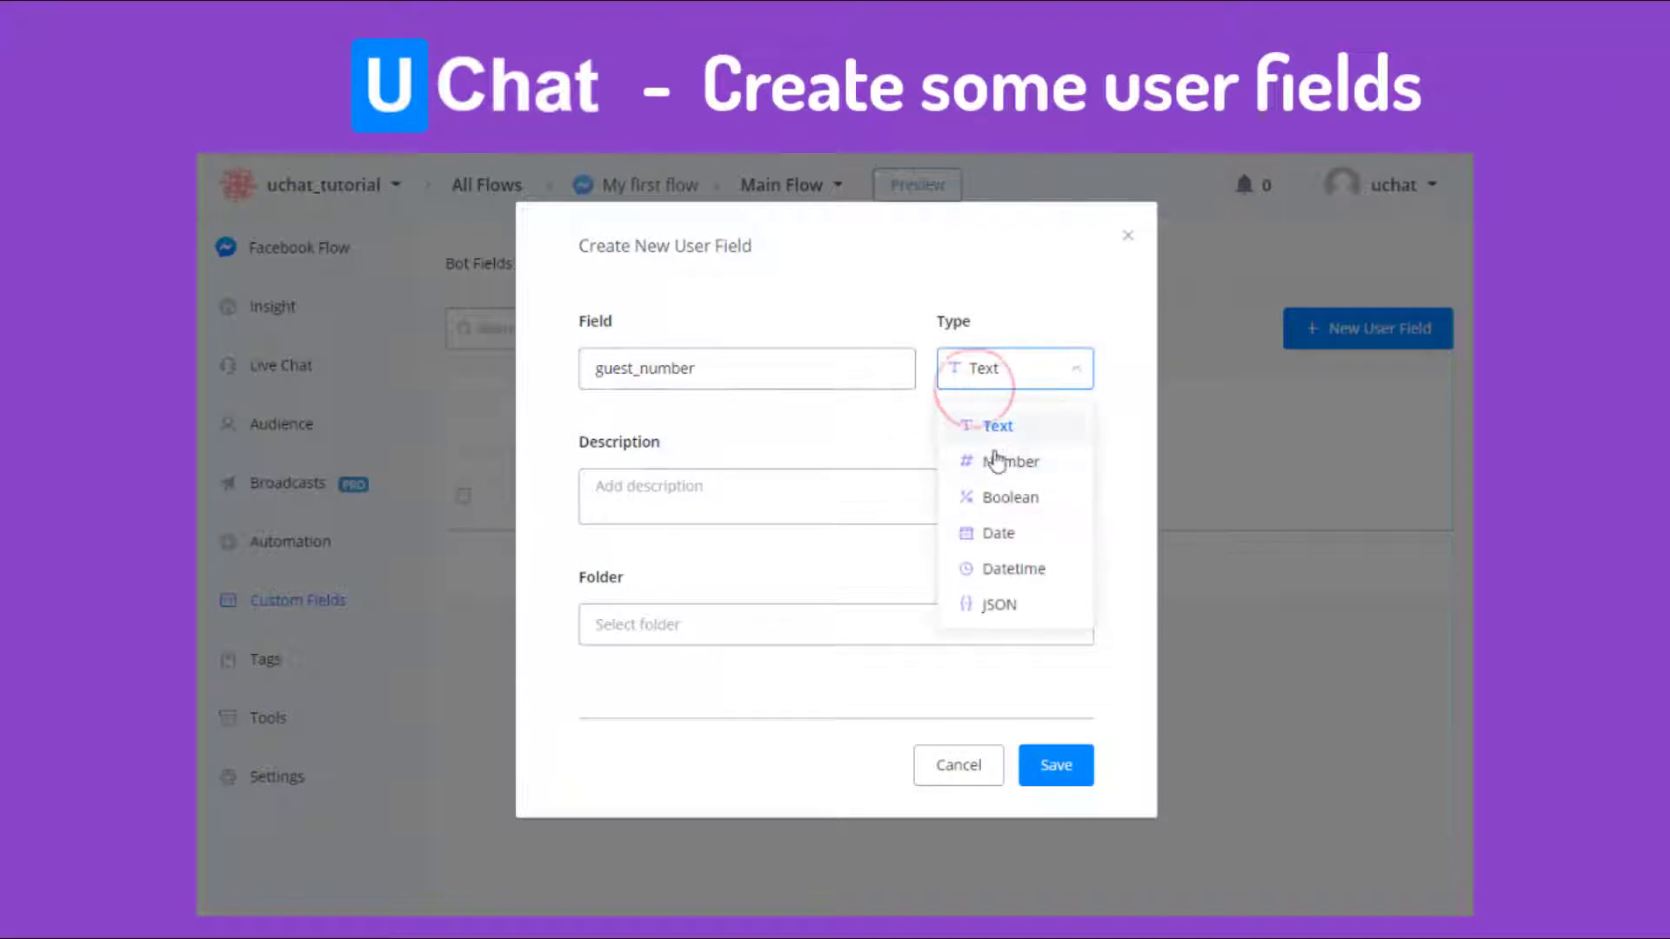
left_click(991, 461)
left_click(997, 490)
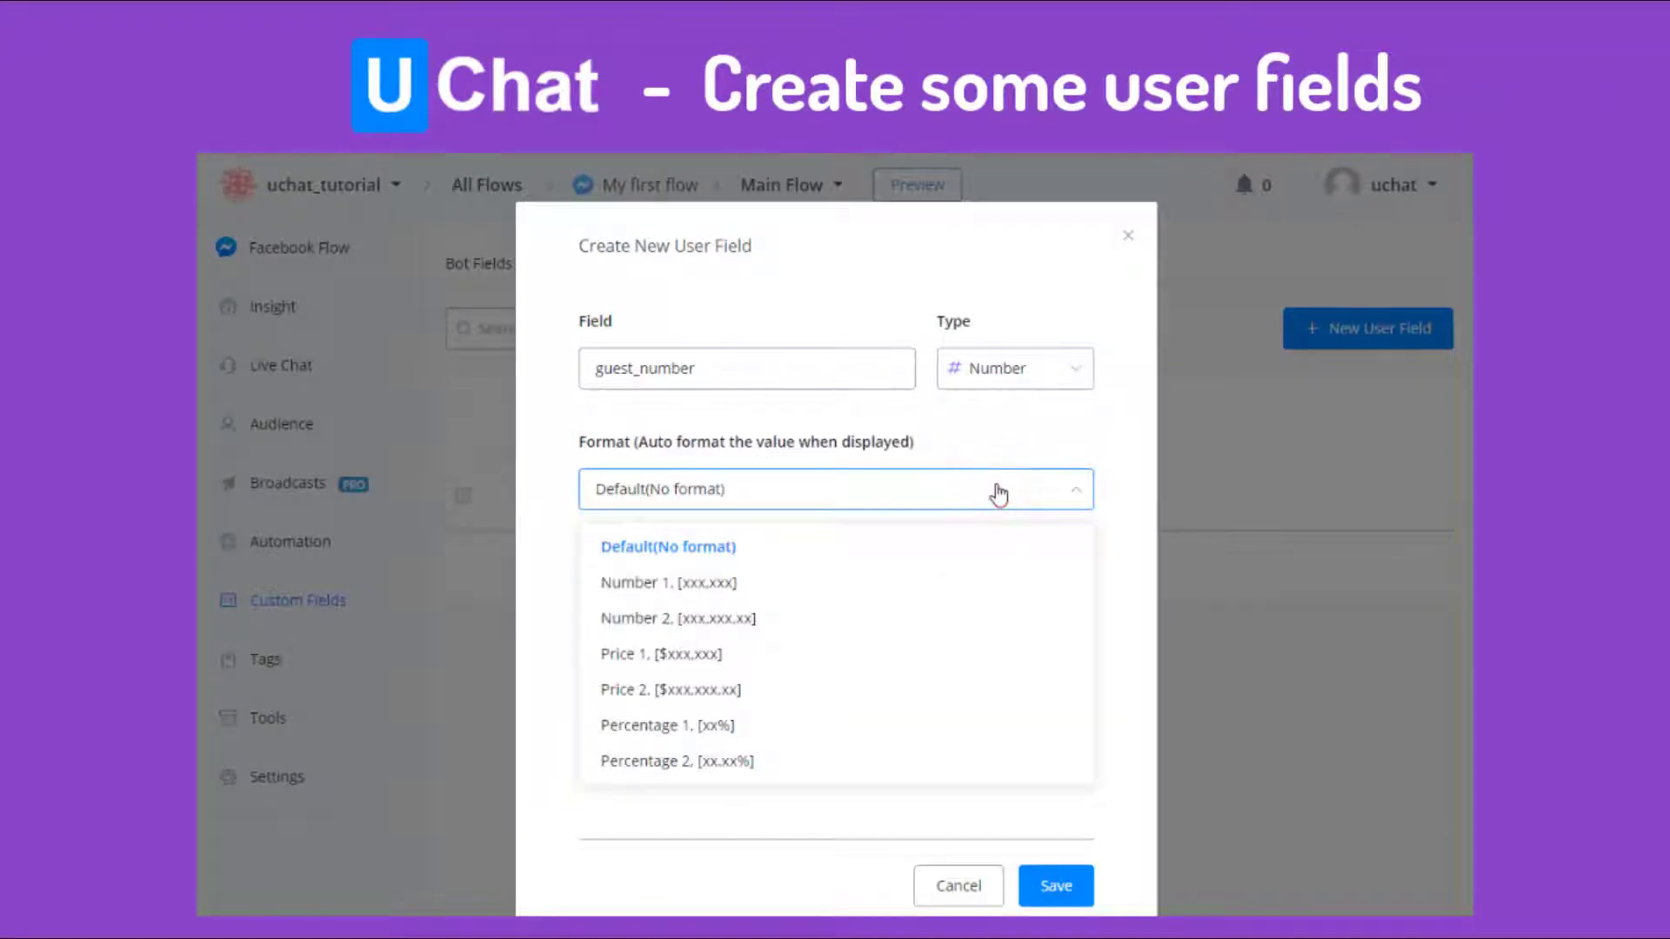
left_click(997, 490)
left_click(1039, 888)
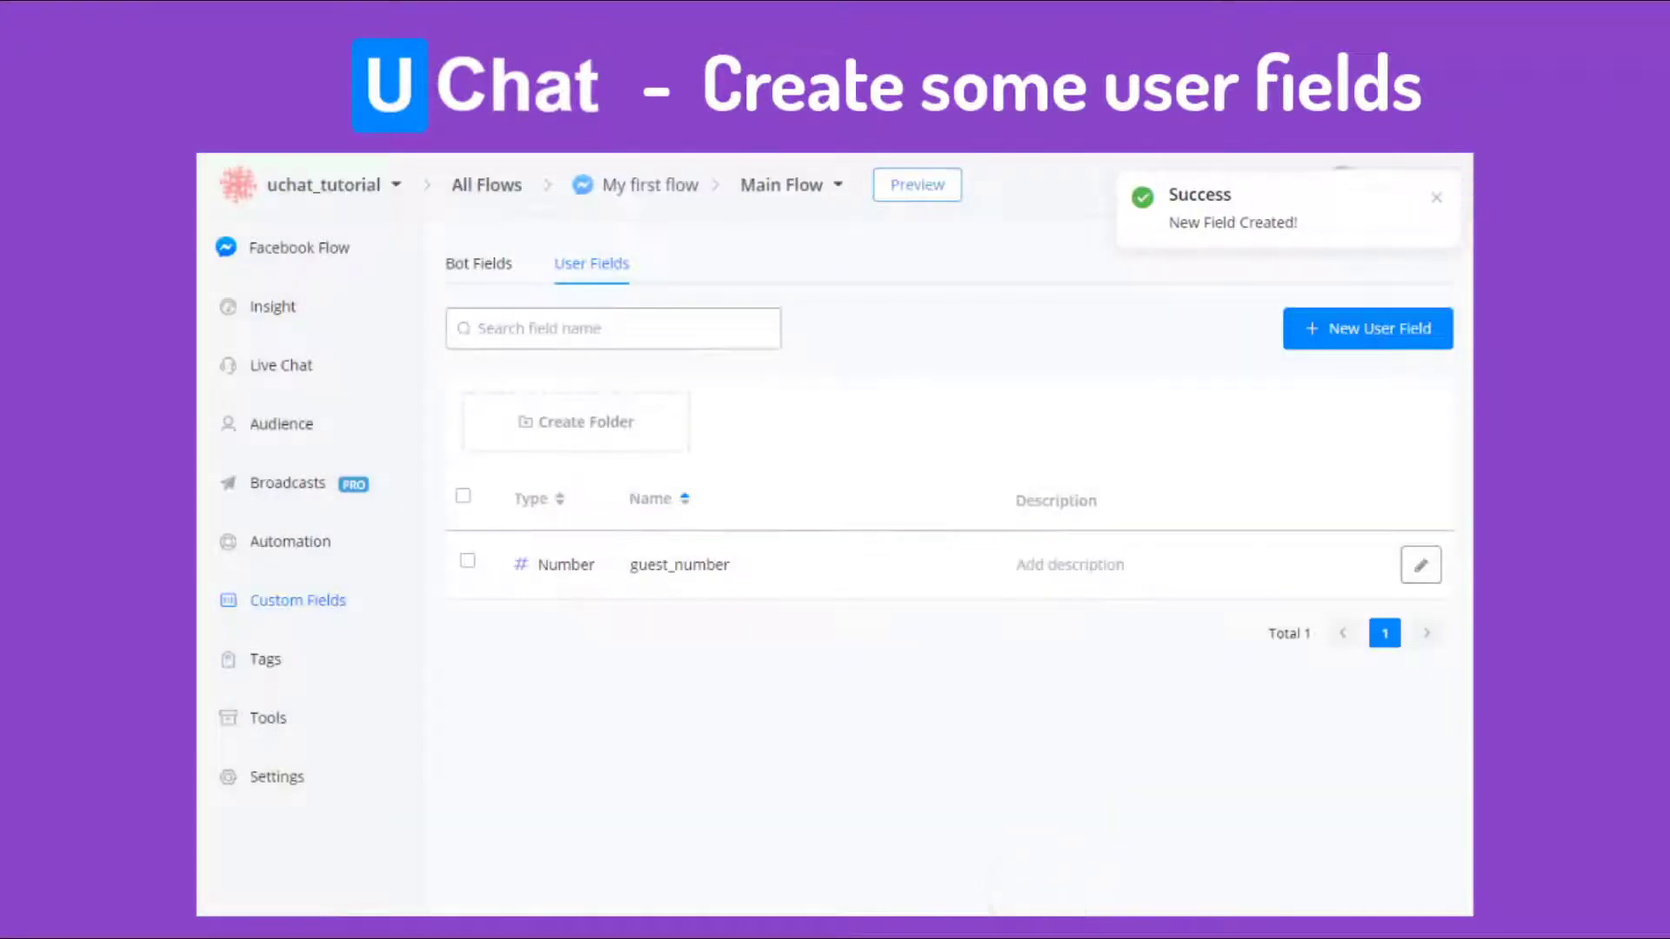
Step: Start a new user field named dining_time and set its type to Datetime
left_click(1344, 329)
left_click(873, 383)
type("dining_time")
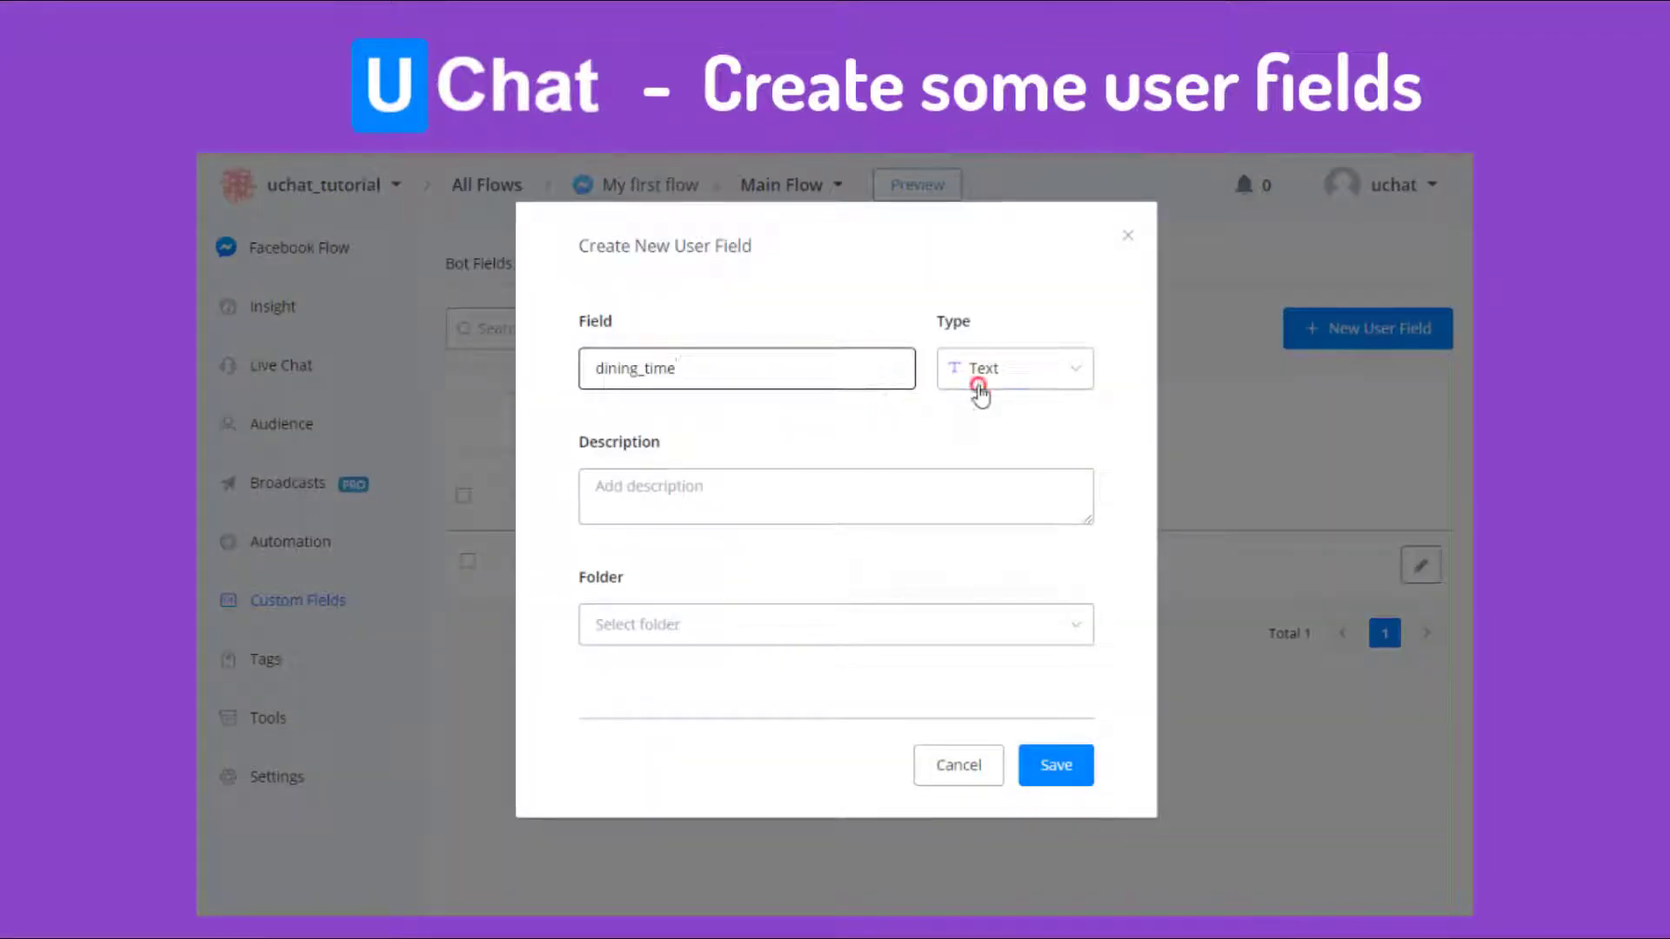
left_click(978, 389)
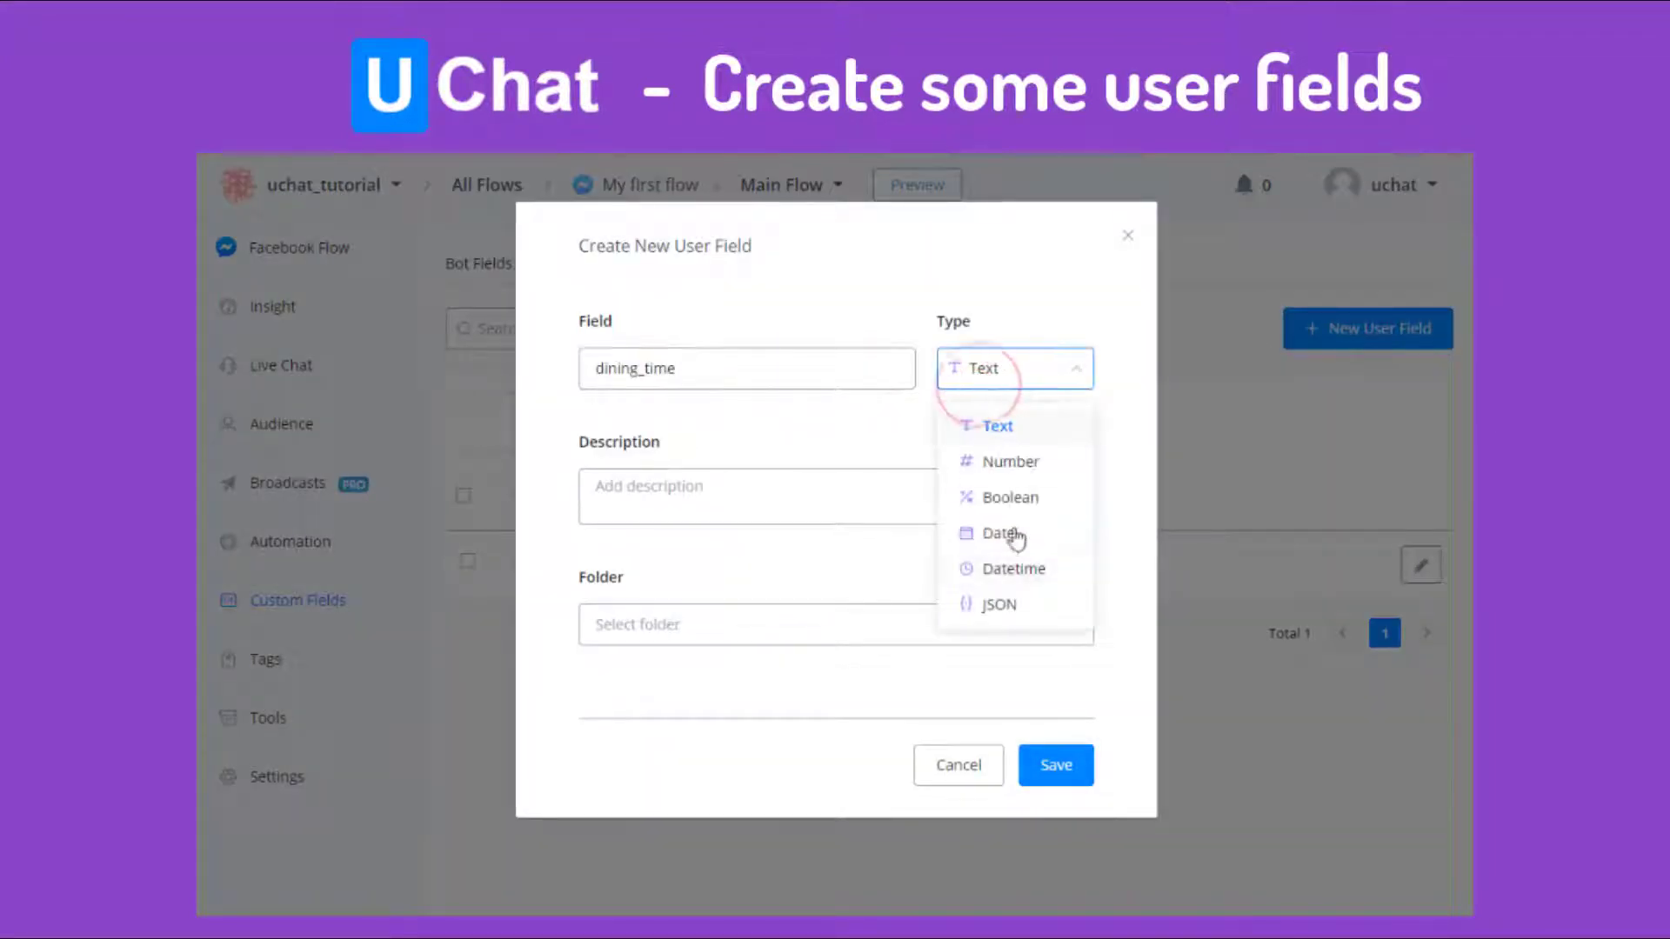
left_click(992, 566)
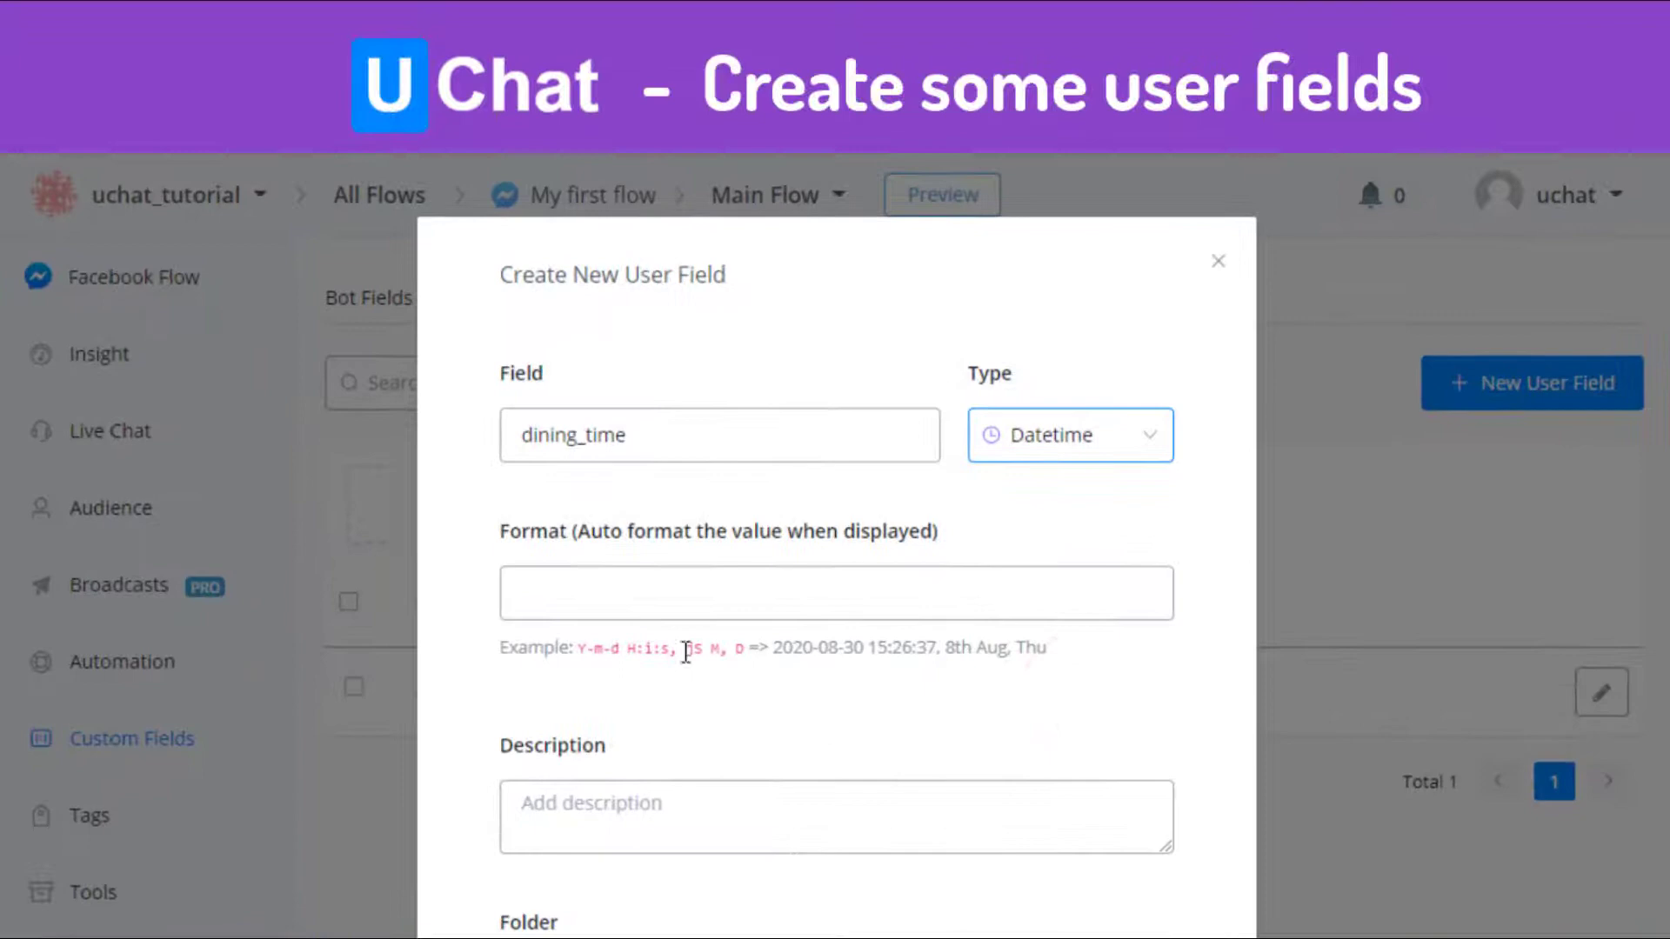
Step: Set the dining_time display format to "jS M, D, H:i" and save the field
left_click_drag(686, 651, 743, 650)
key("ctrl+c")
left_click(701, 592)
key("ctrl+v")
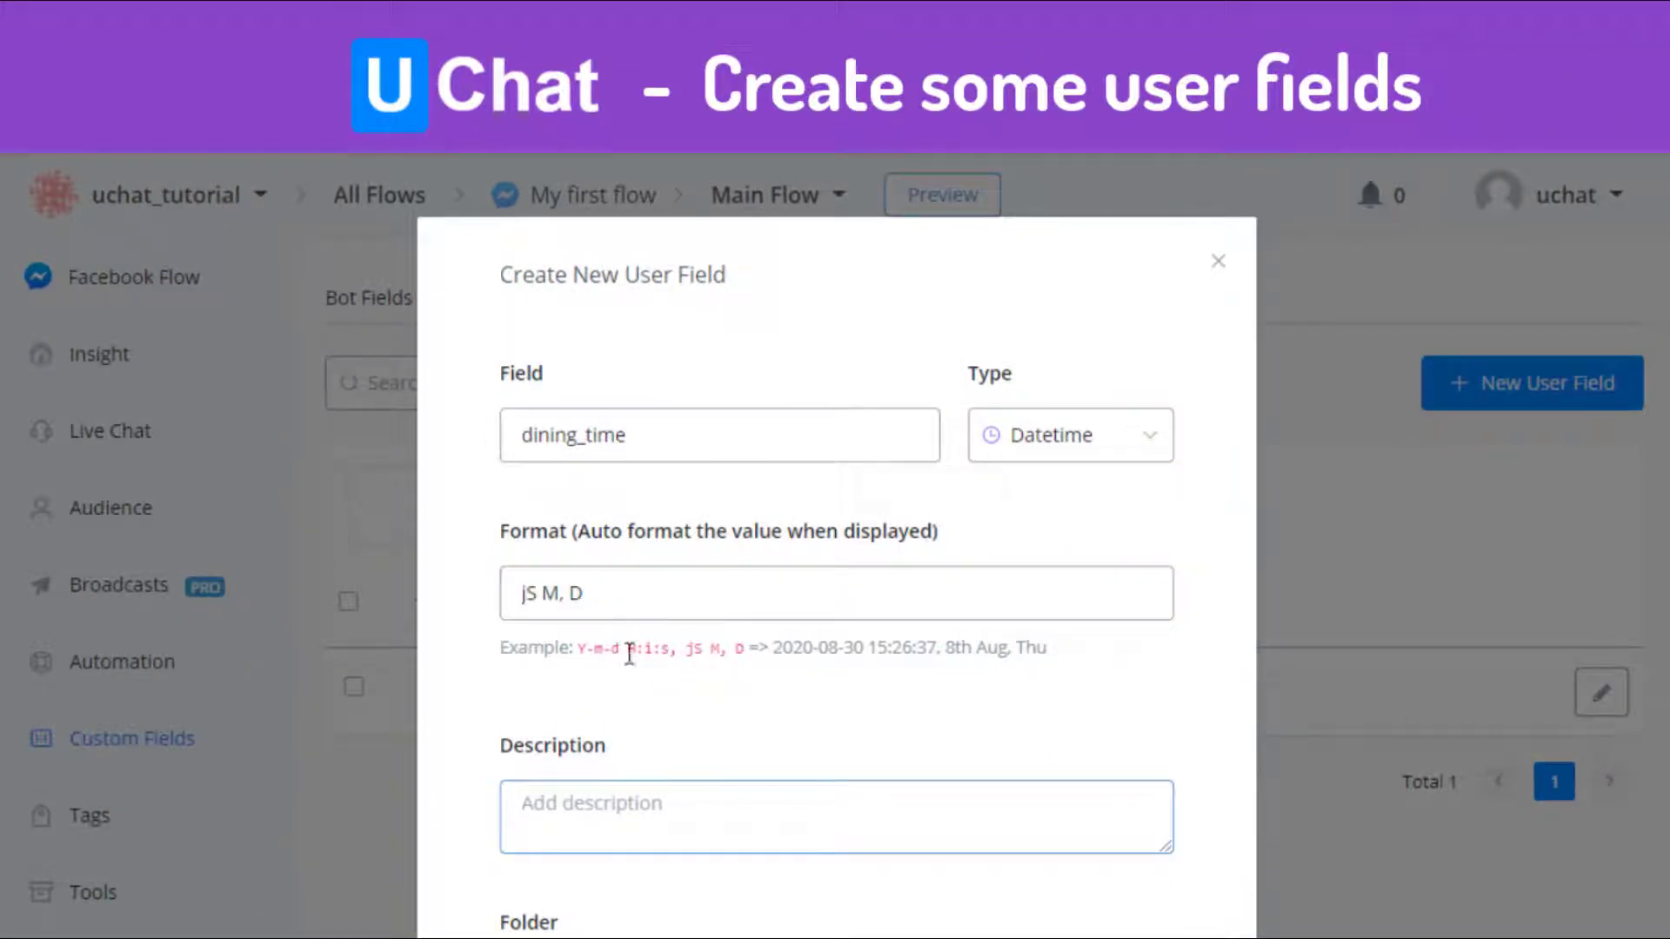
left_click_drag(627, 650, 656, 652)
left_click(653, 590)
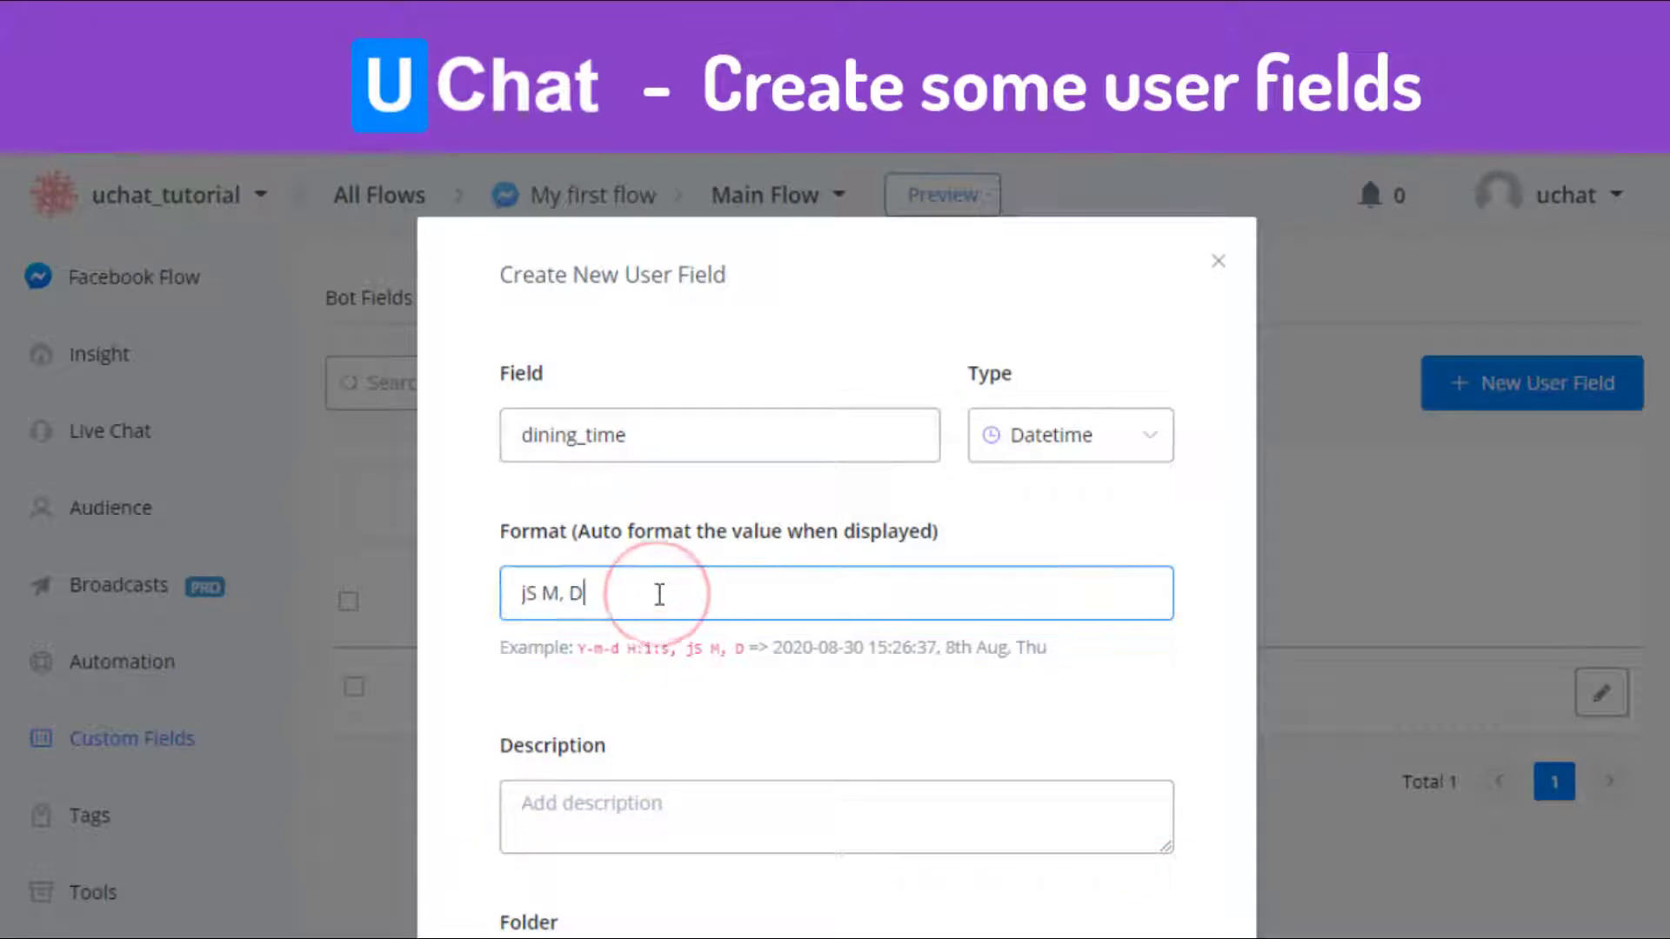
type(", H:i")
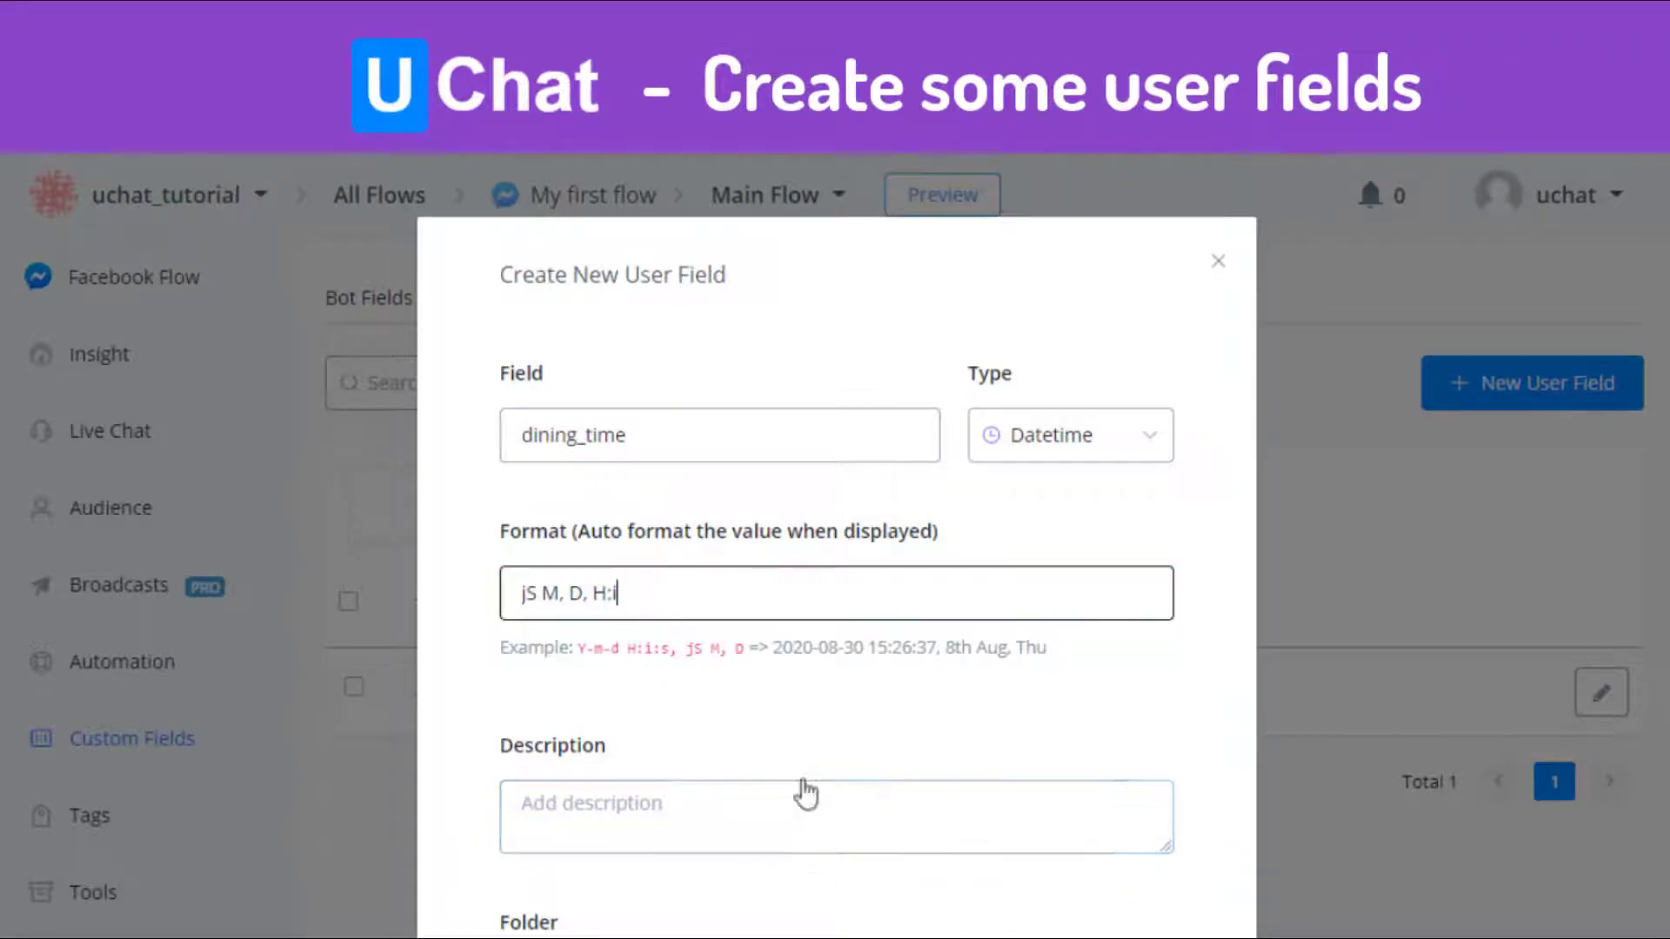
left_click(1034, 915)
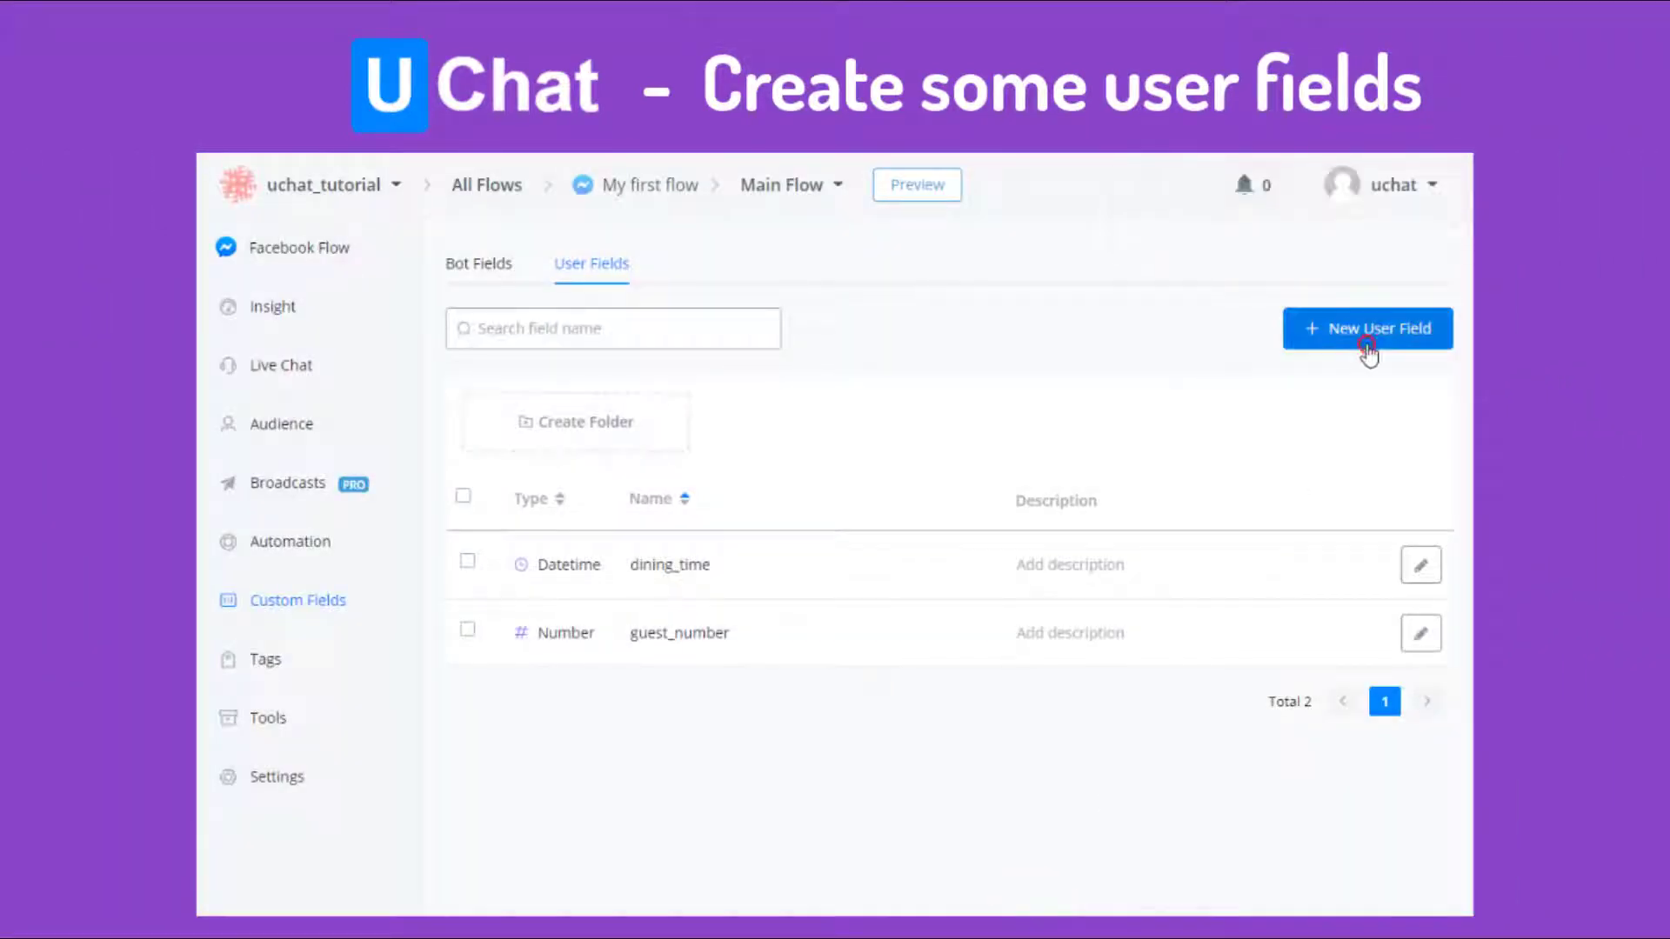
Step: Create a user field named table_option of type Text and save it
left_click(1362, 343)
left_click(801, 372)
type("table_option")
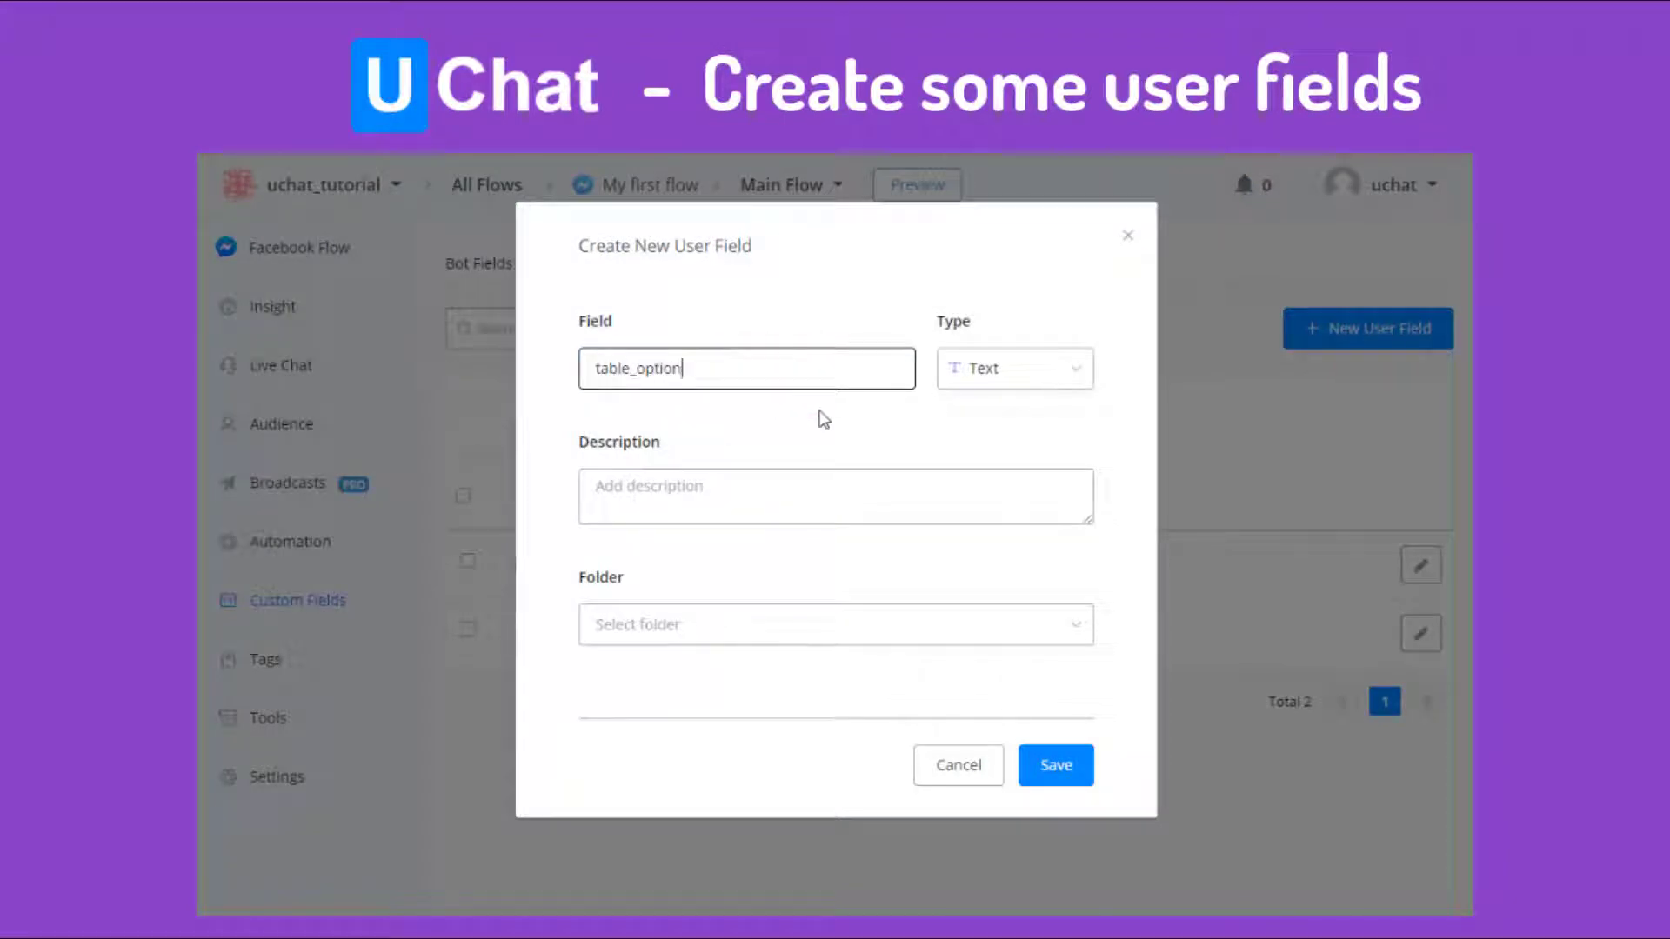
left_click(972, 374)
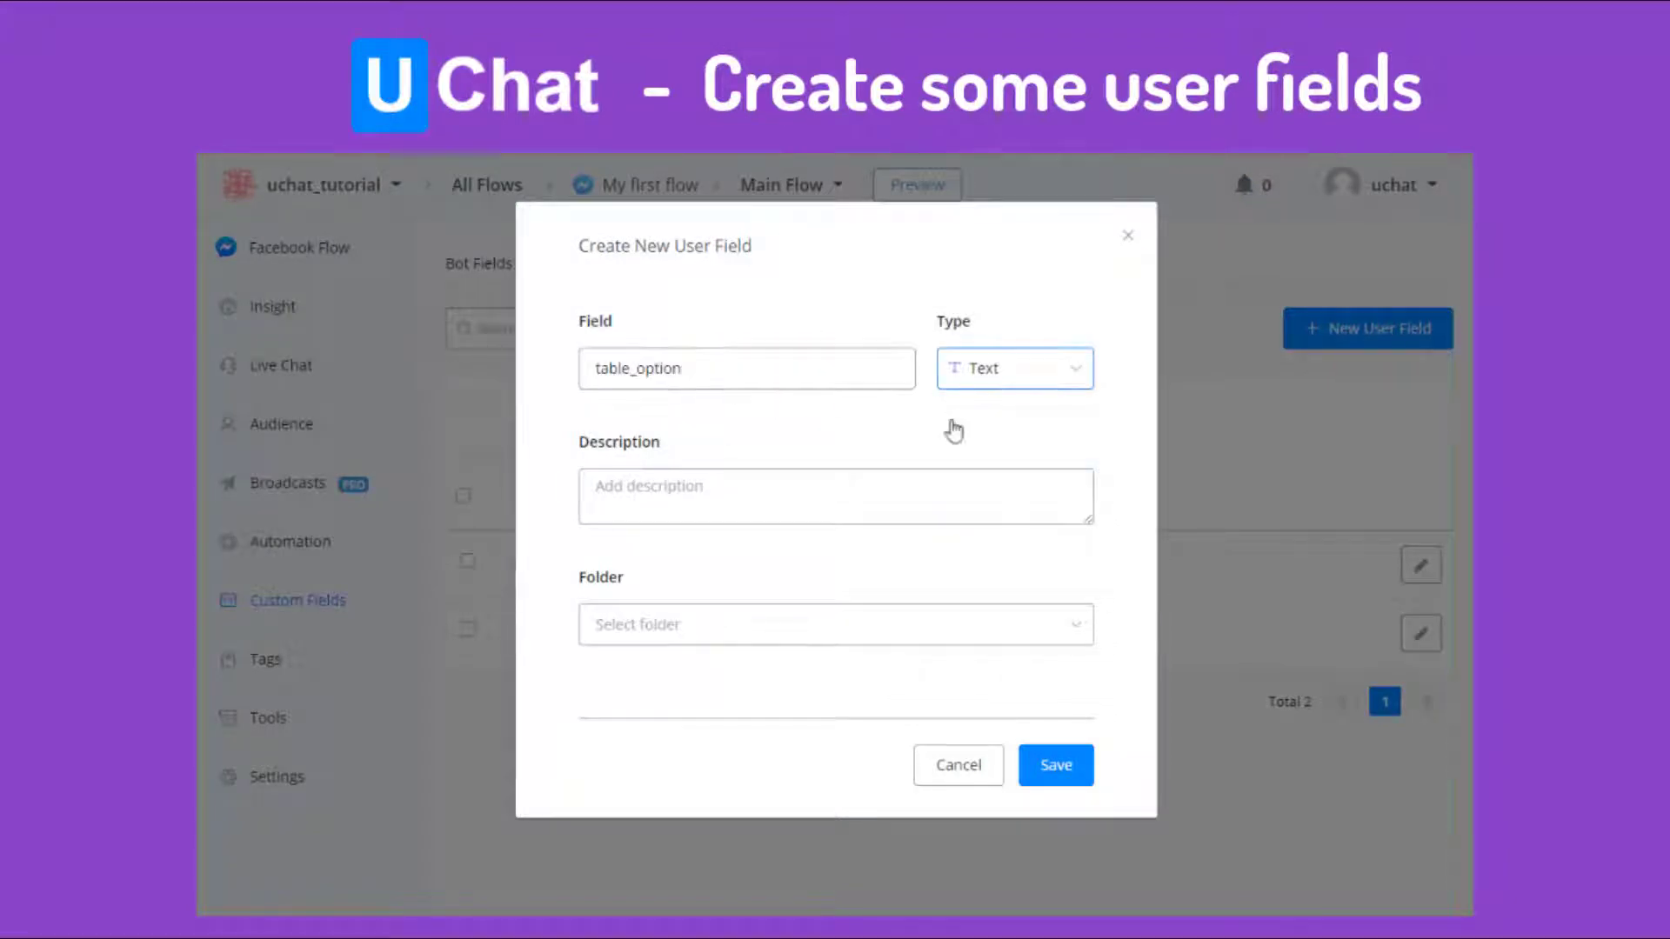
left_click(1036, 774)
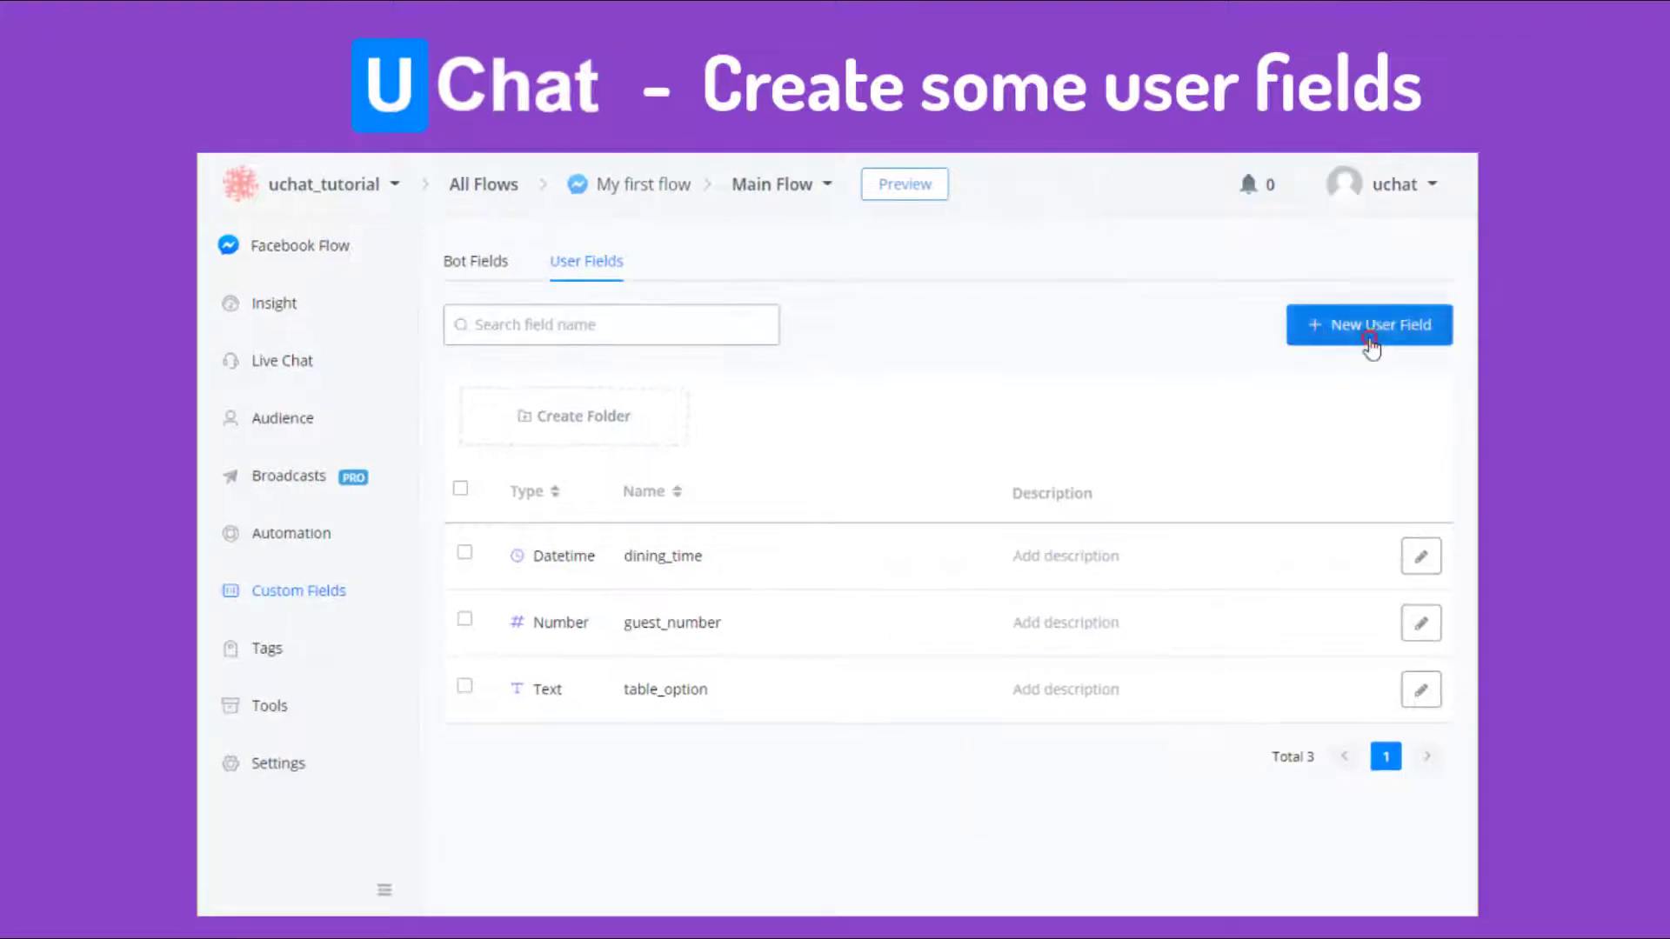
Step: Create a user field named coupon_image of type Text and save it
left_click(1371, 330)
left_click(828, 356)
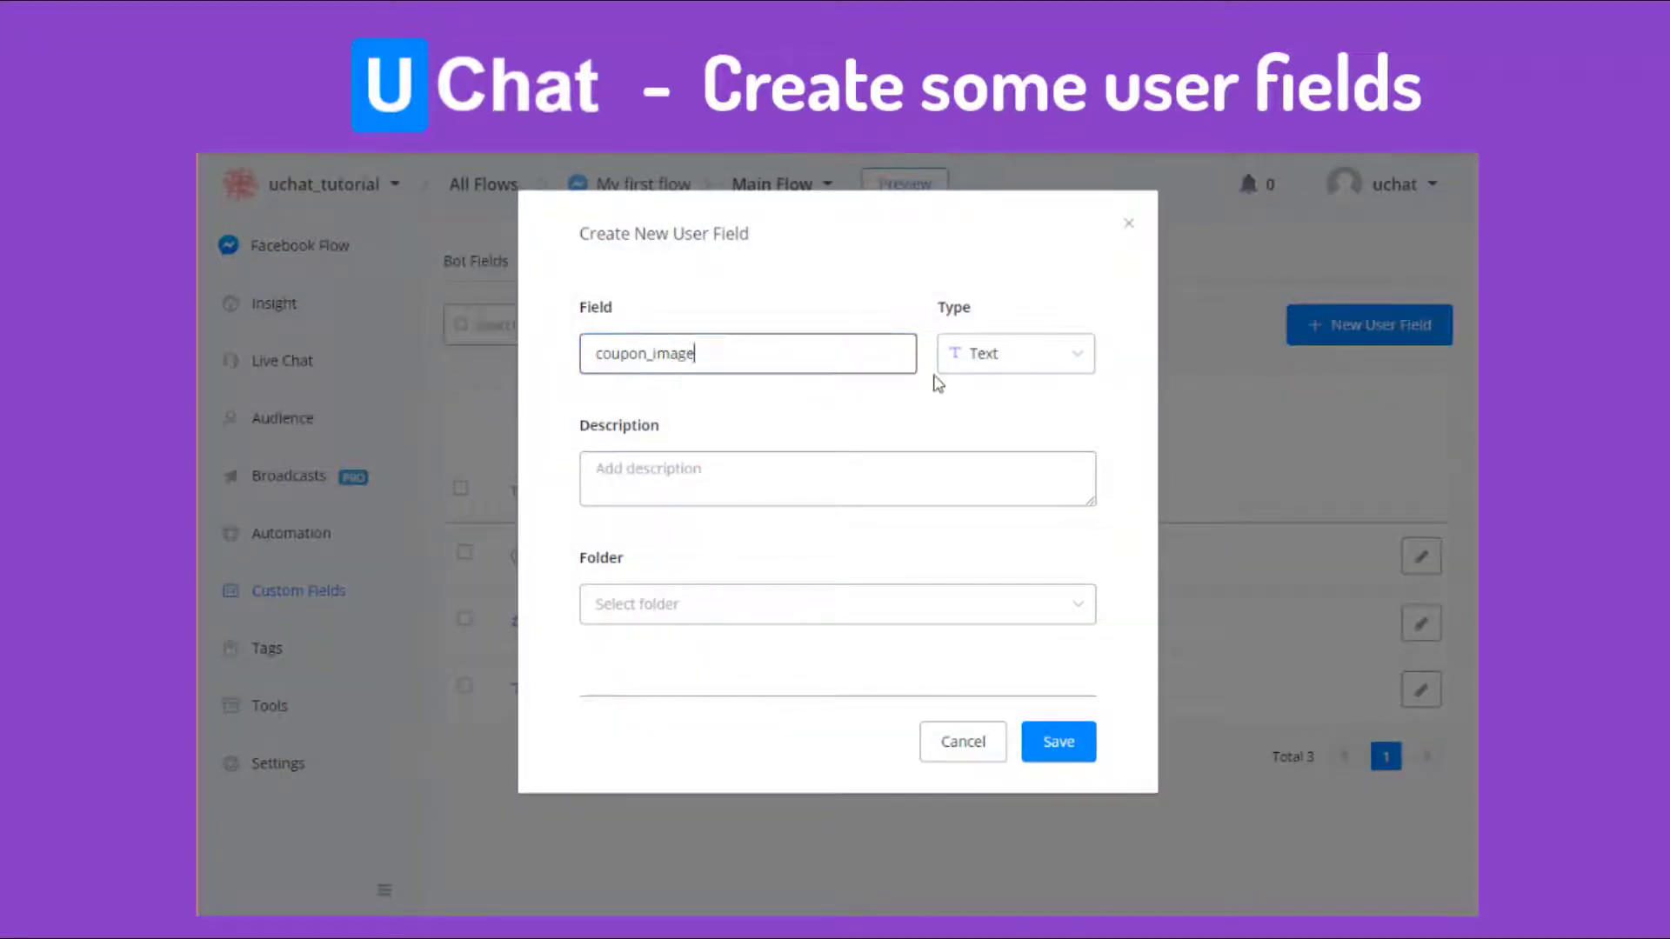
left_click(1041, 756)
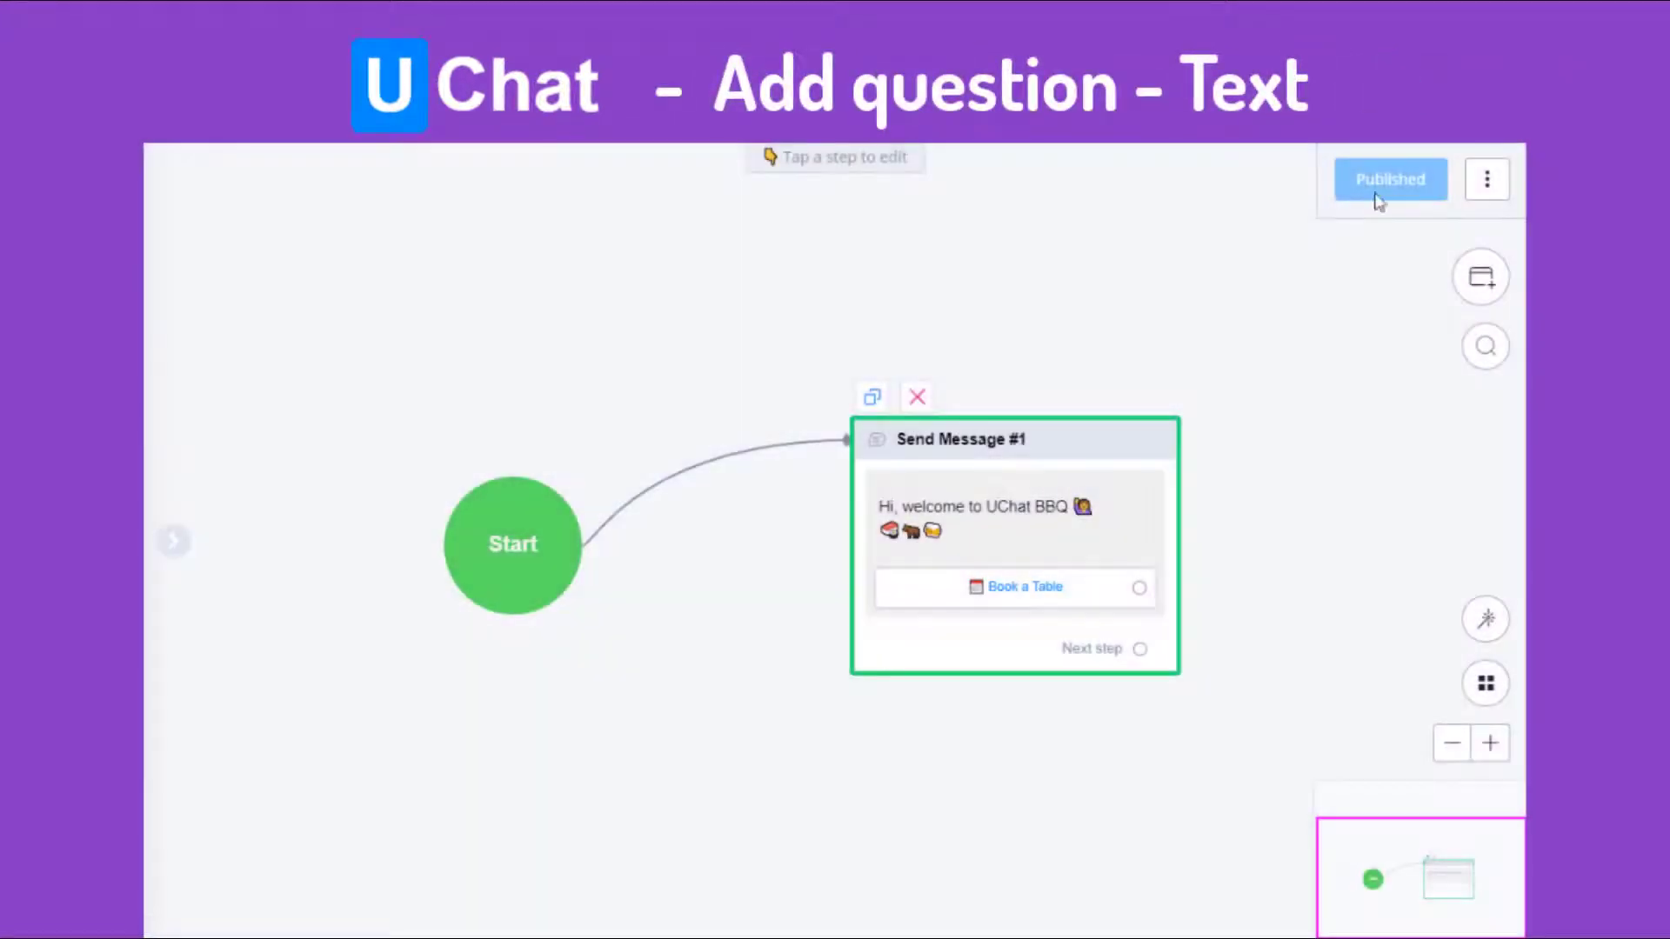
Step: Link the Book a Table button of the welcome message to a new Question step
left_click(1142, 516)
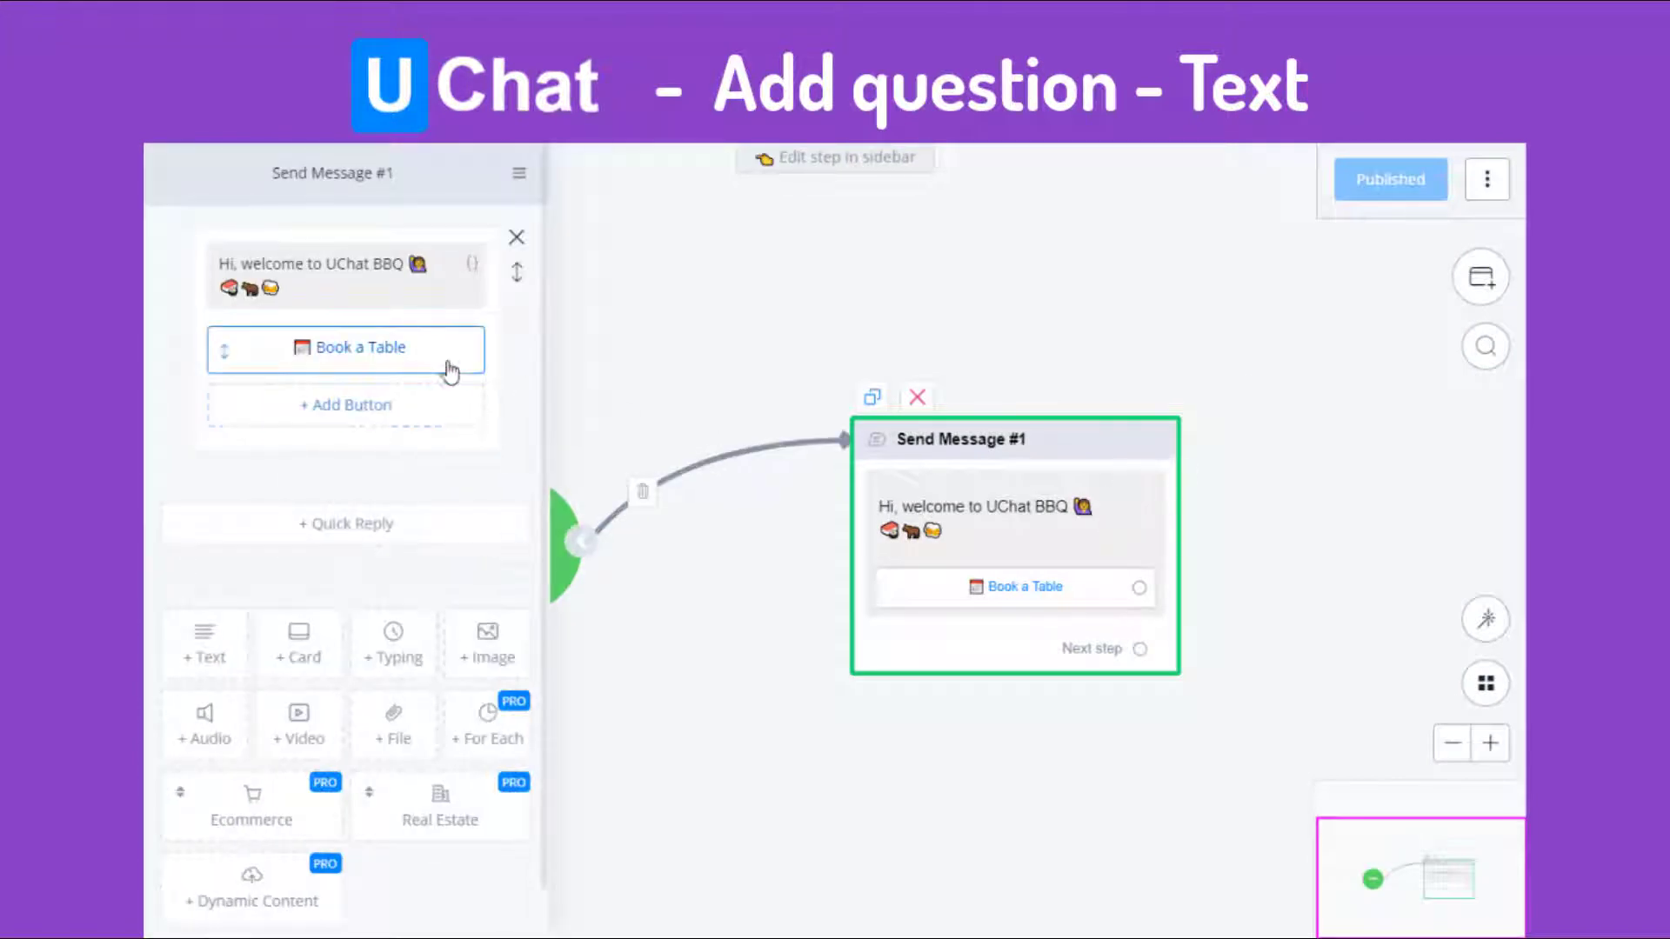
left_click(454, 367)
left_click(589, 435)
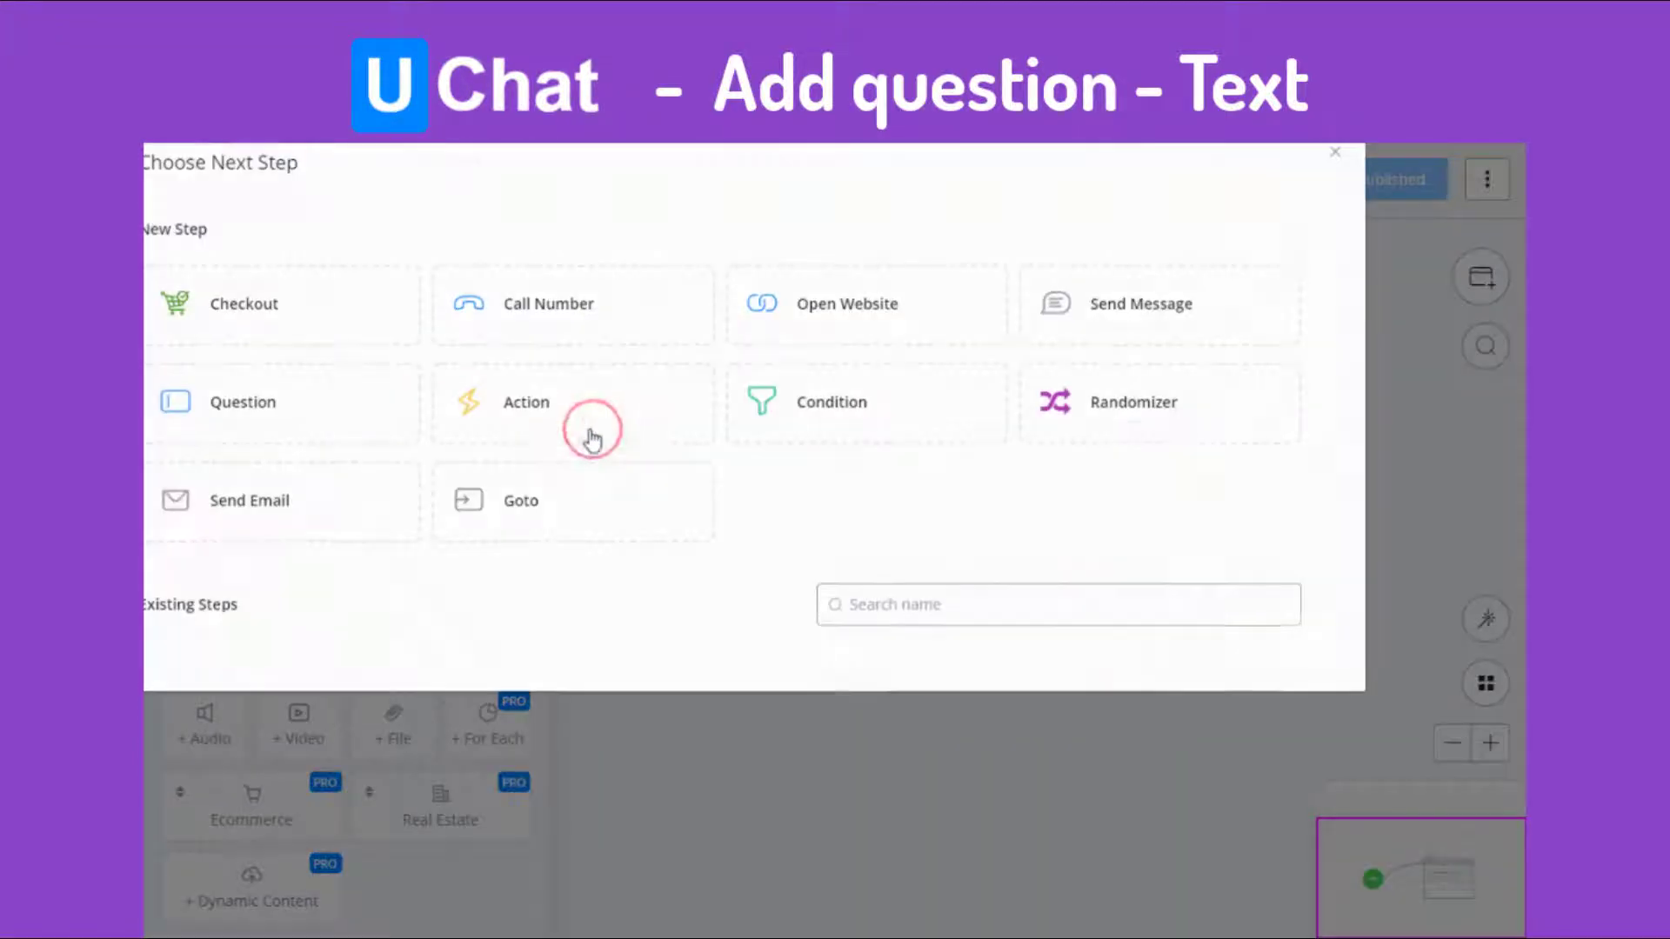
left_click(402, 418)
left_click(1000, 563)
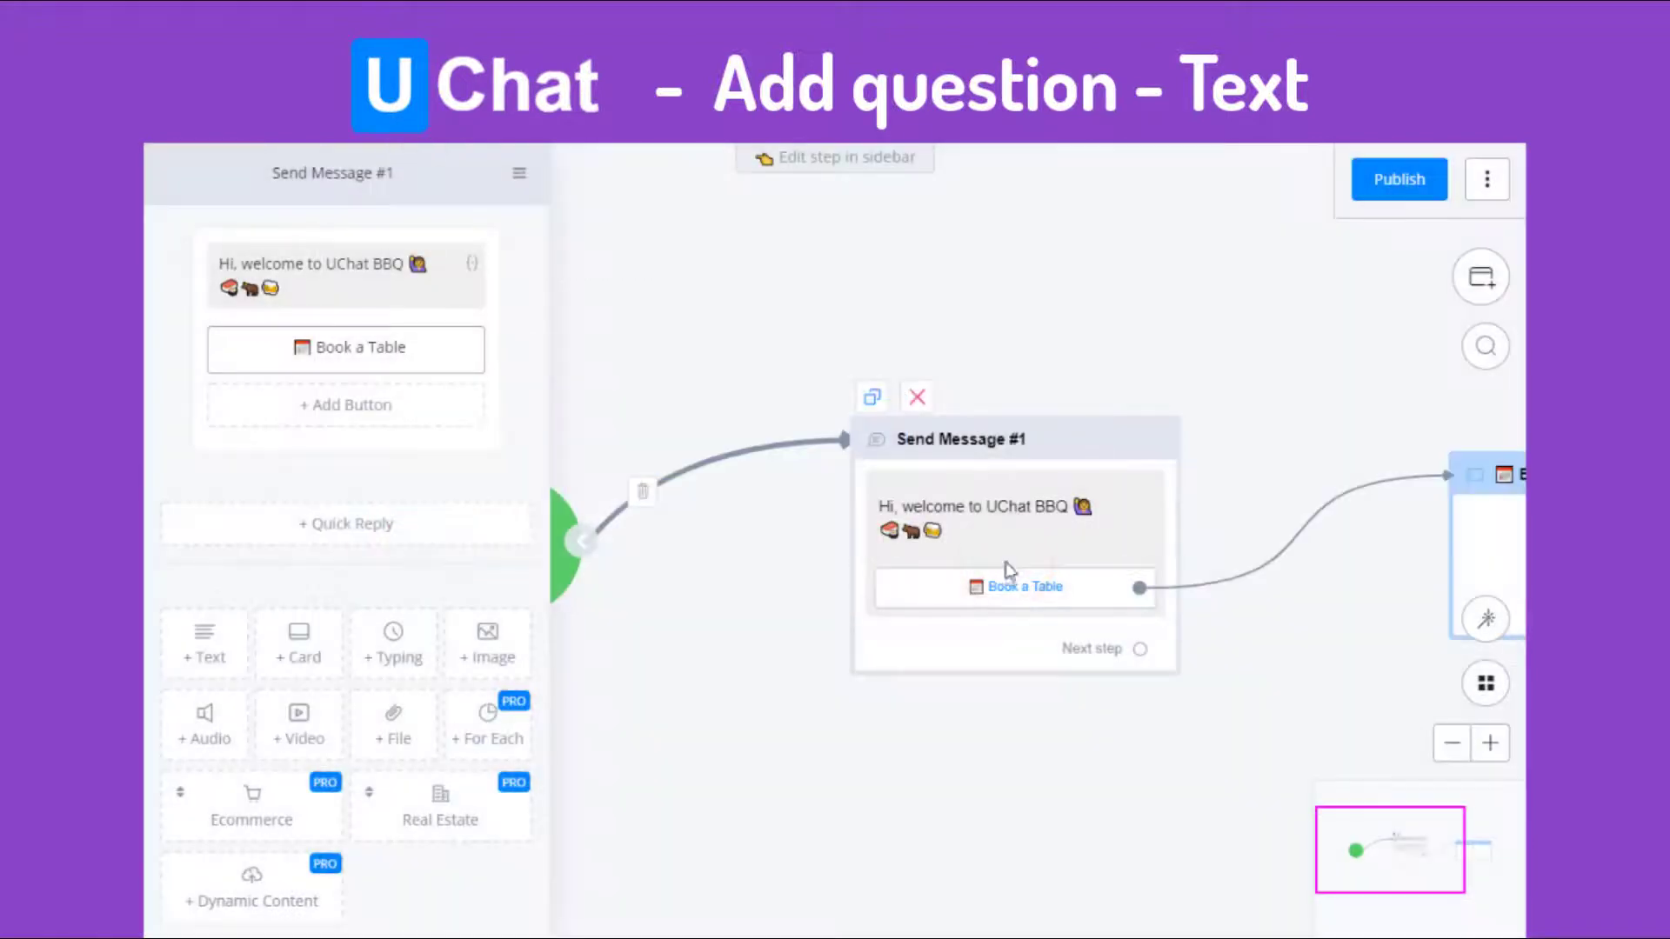
Step: In the Book a Table step, add a Text question "No problem! Can I have your name first:" and save its response to First Name
left_click(1089, 587)
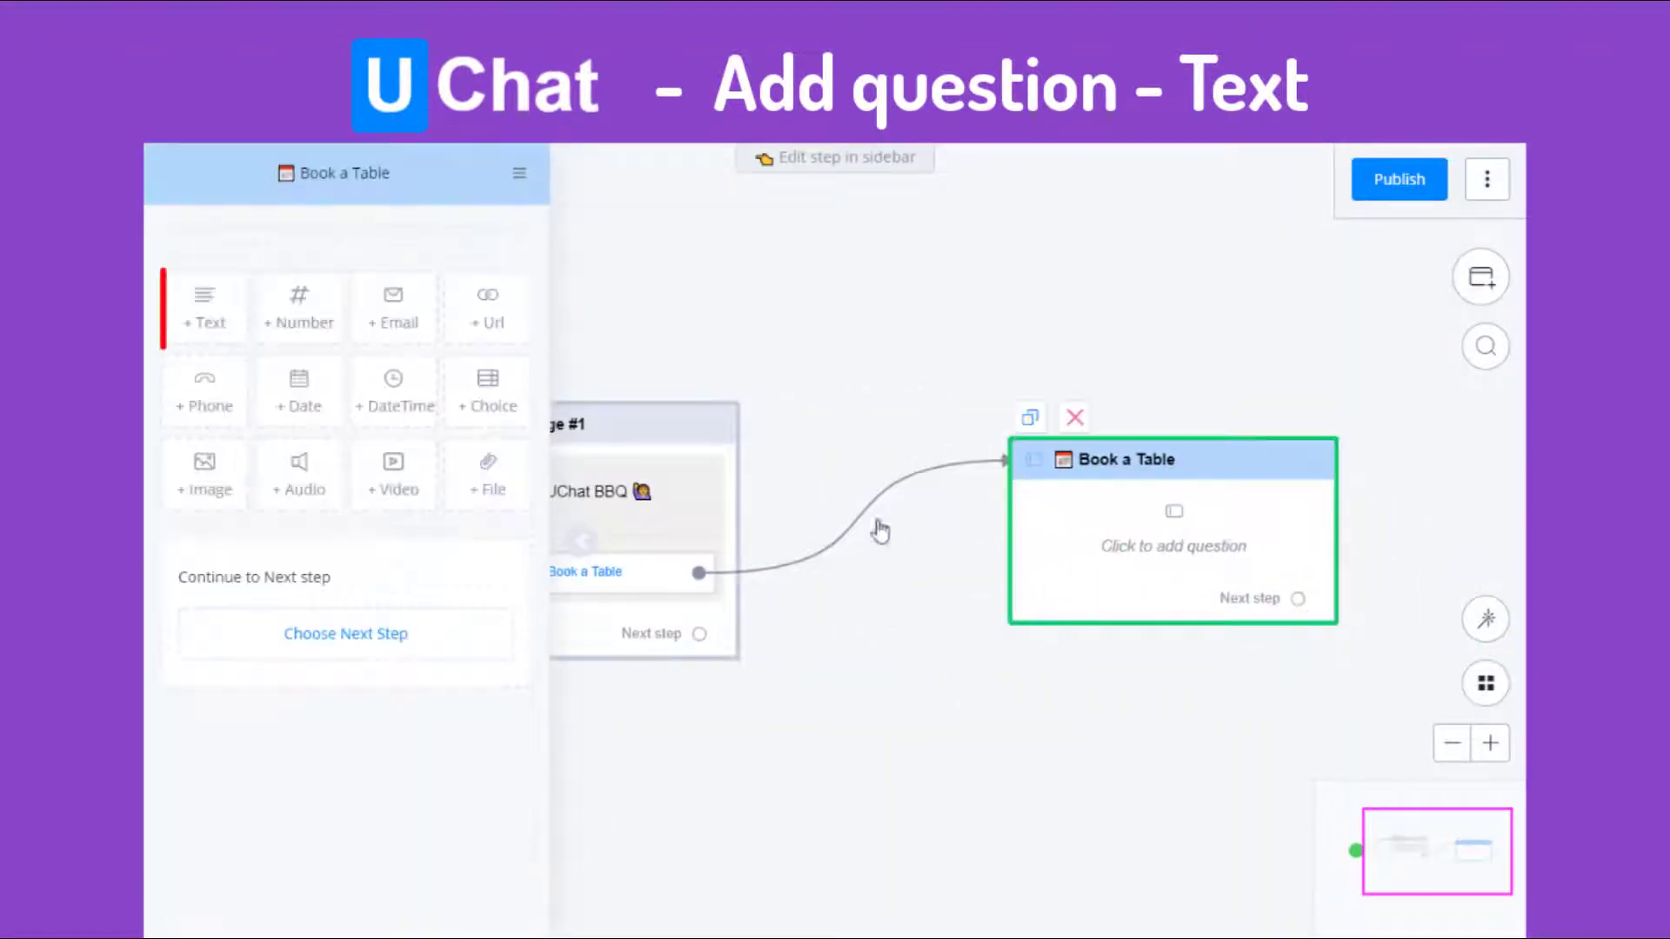
left_click(233, 335)
left_click(330, 254)
type("No problem! Can I have")
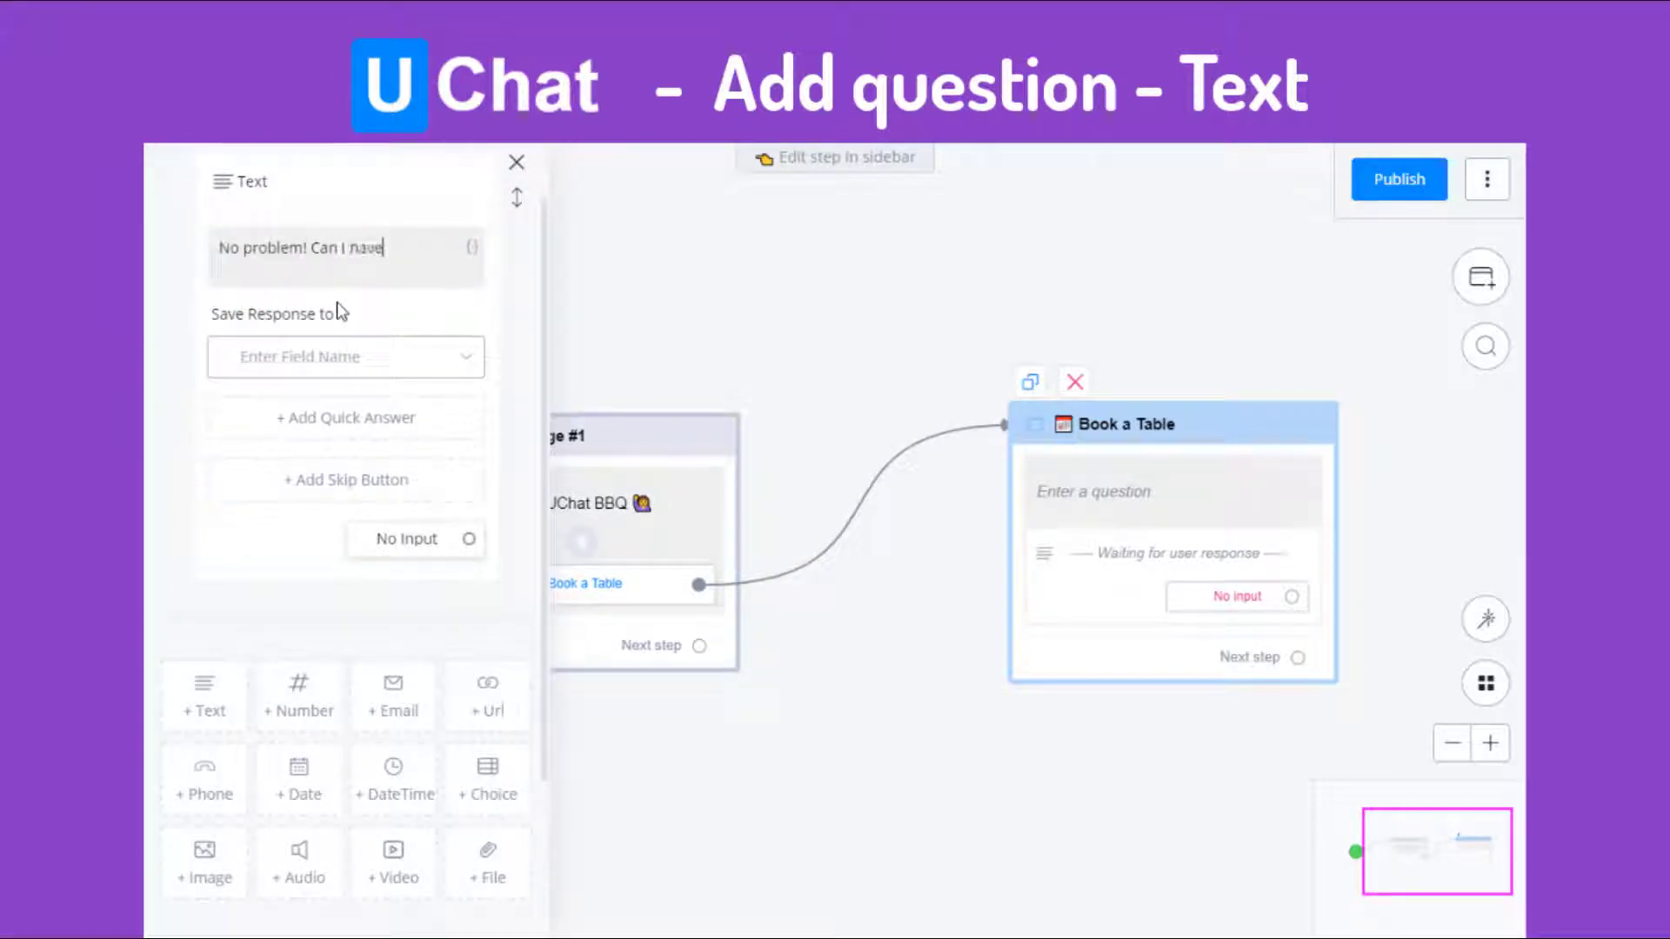
type("me first")
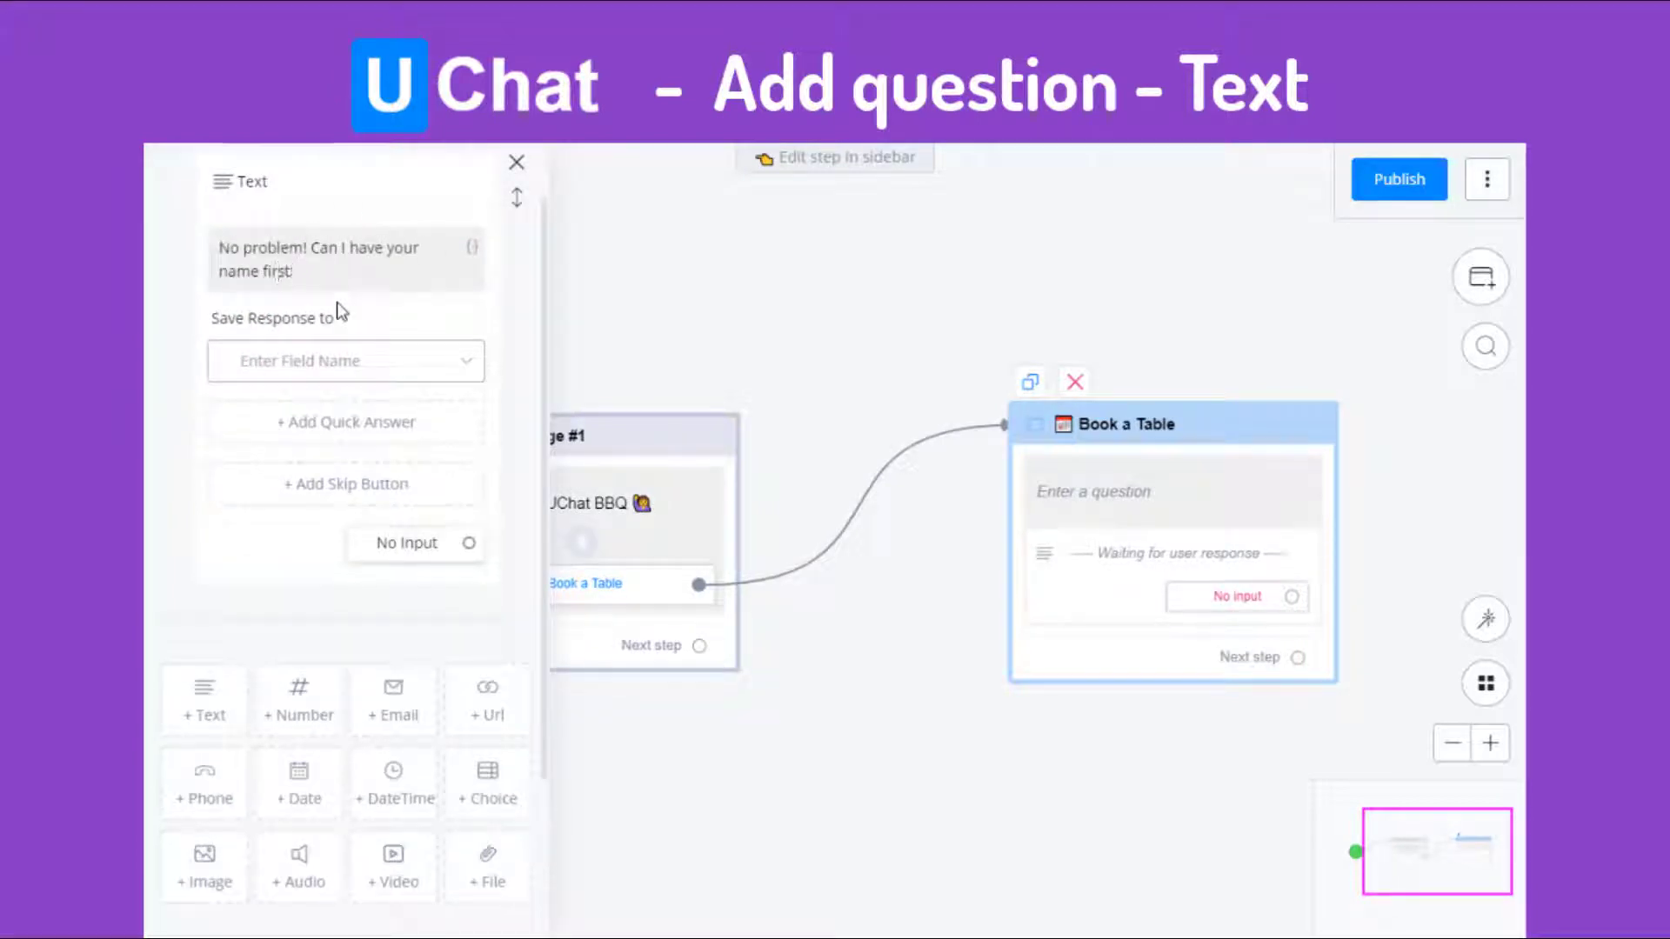
left_click(346, 361)
left_click(346, 442)
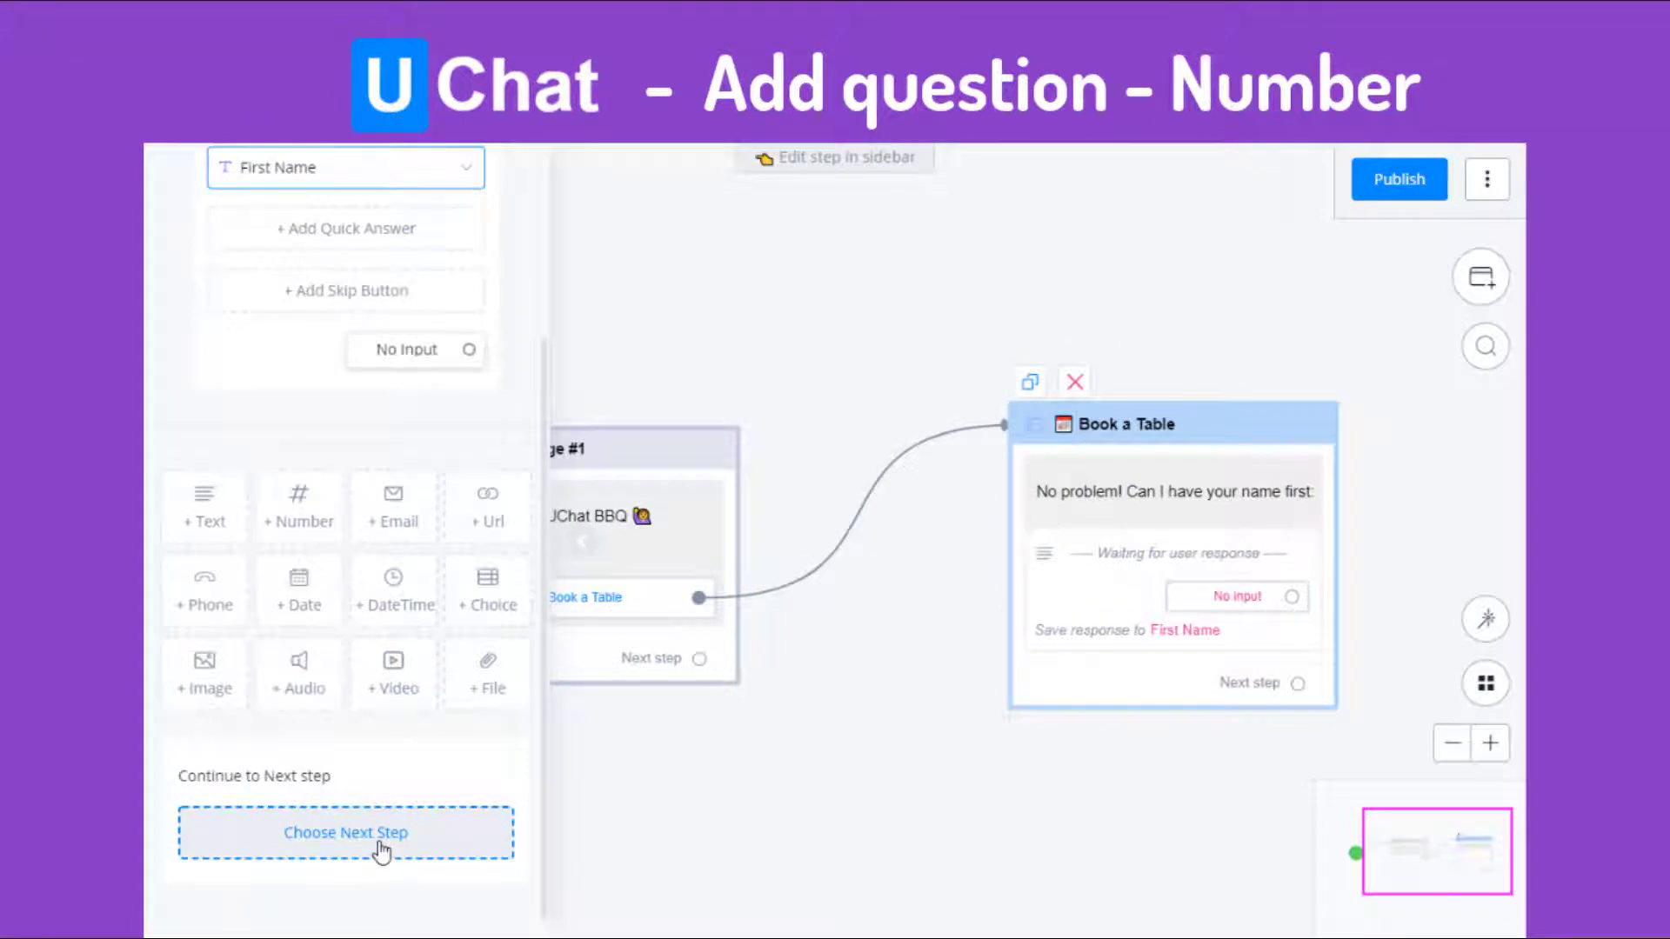
Step: Add a new Question step as the next step after Book a Table and open it for editing
left_click(383, 840)
left_click(511, 351)
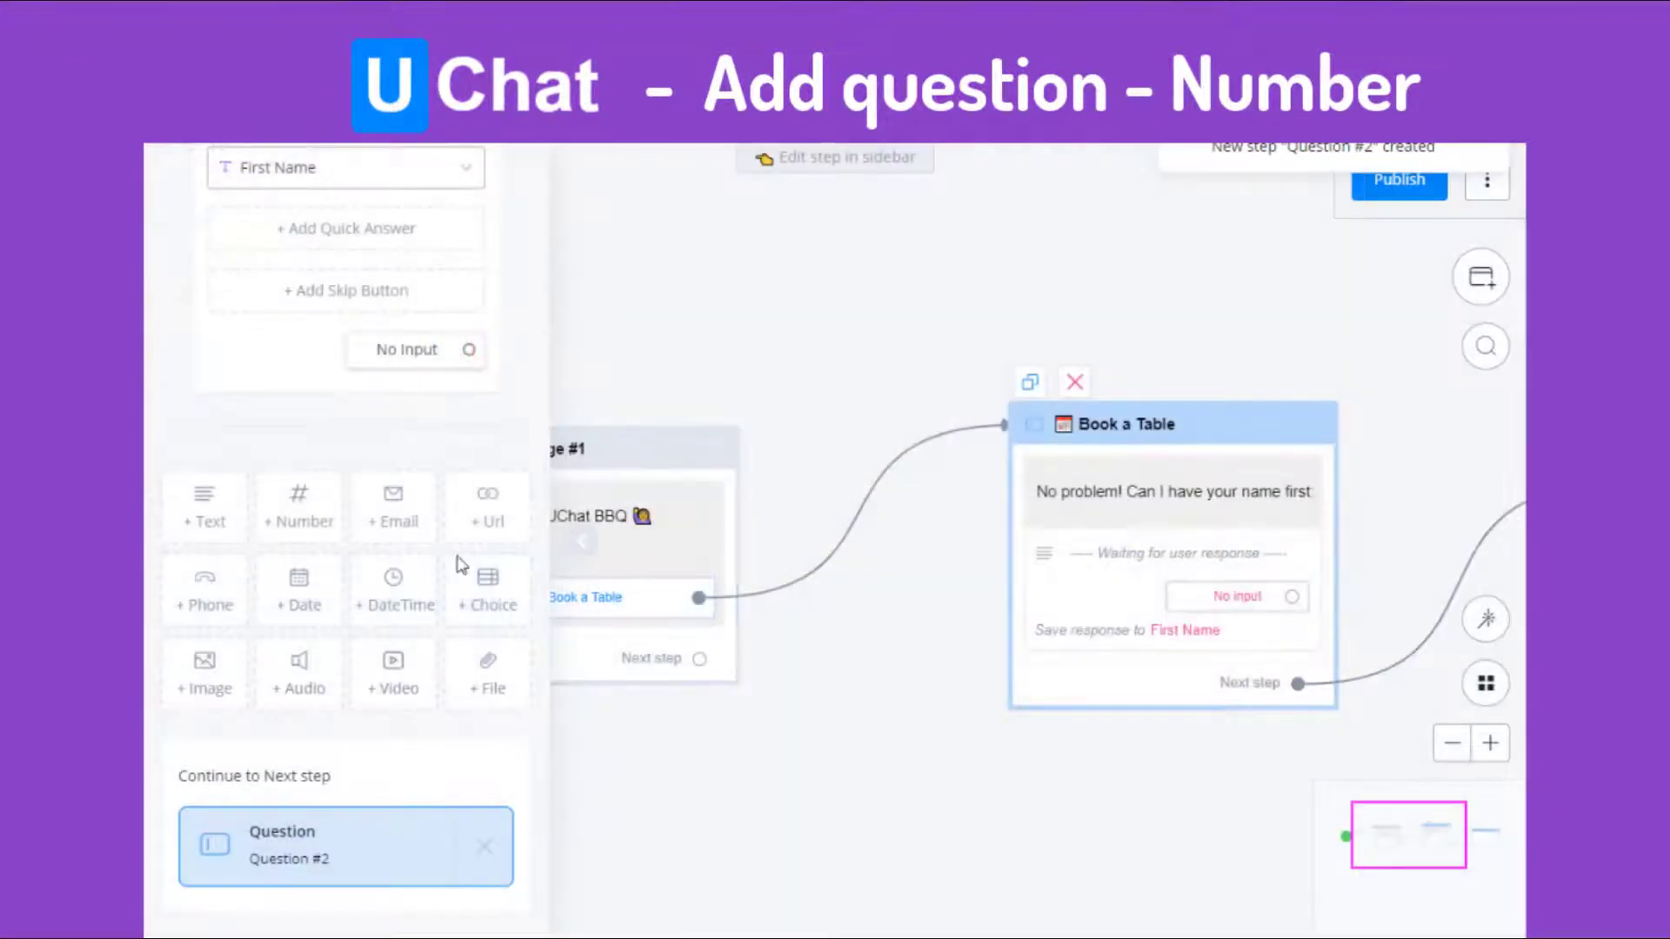
left_click(387, 862)
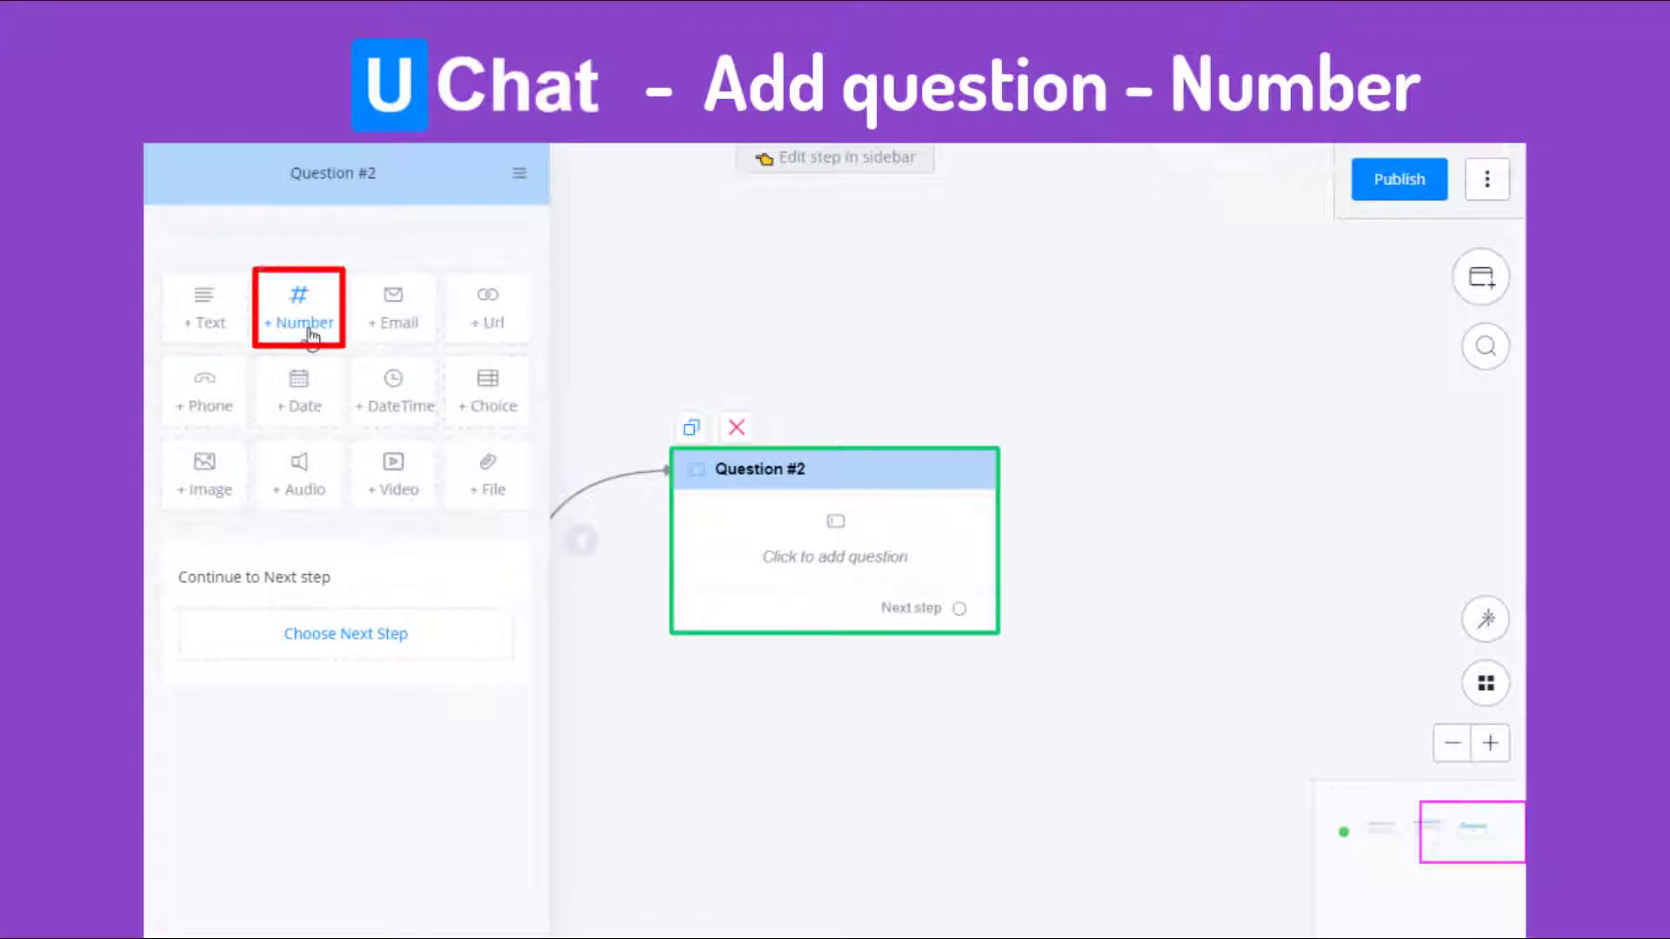
Step: Add a Number question "How many people are coming?" and save its response to guest_number
left_click(306, 323)
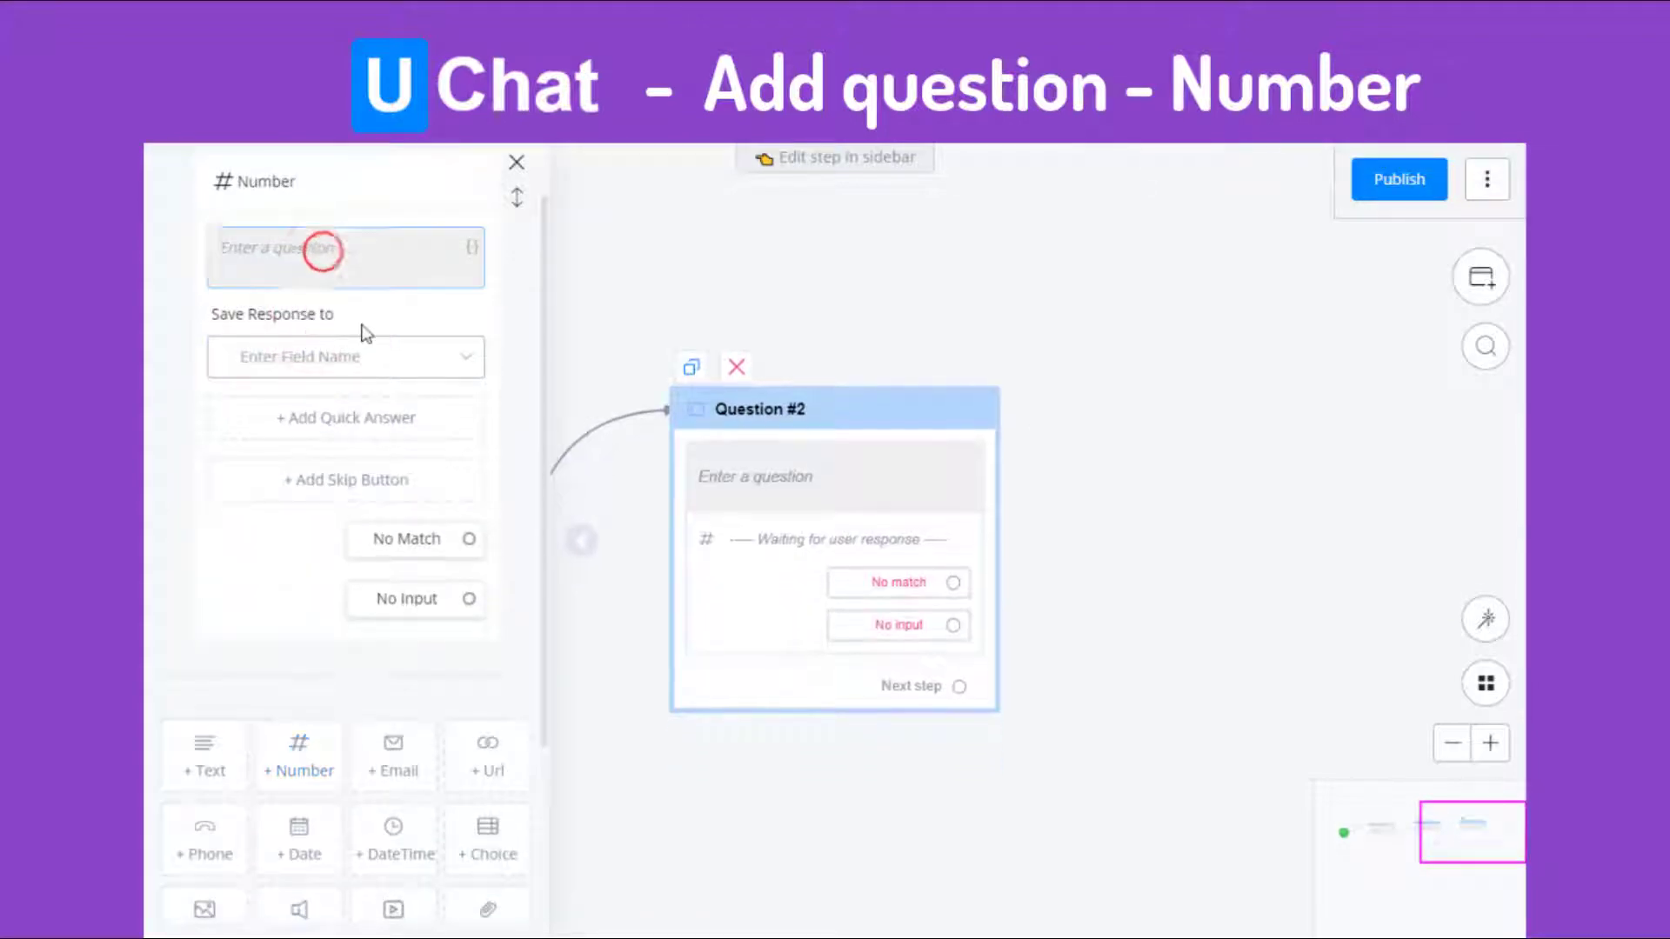
type("Home")
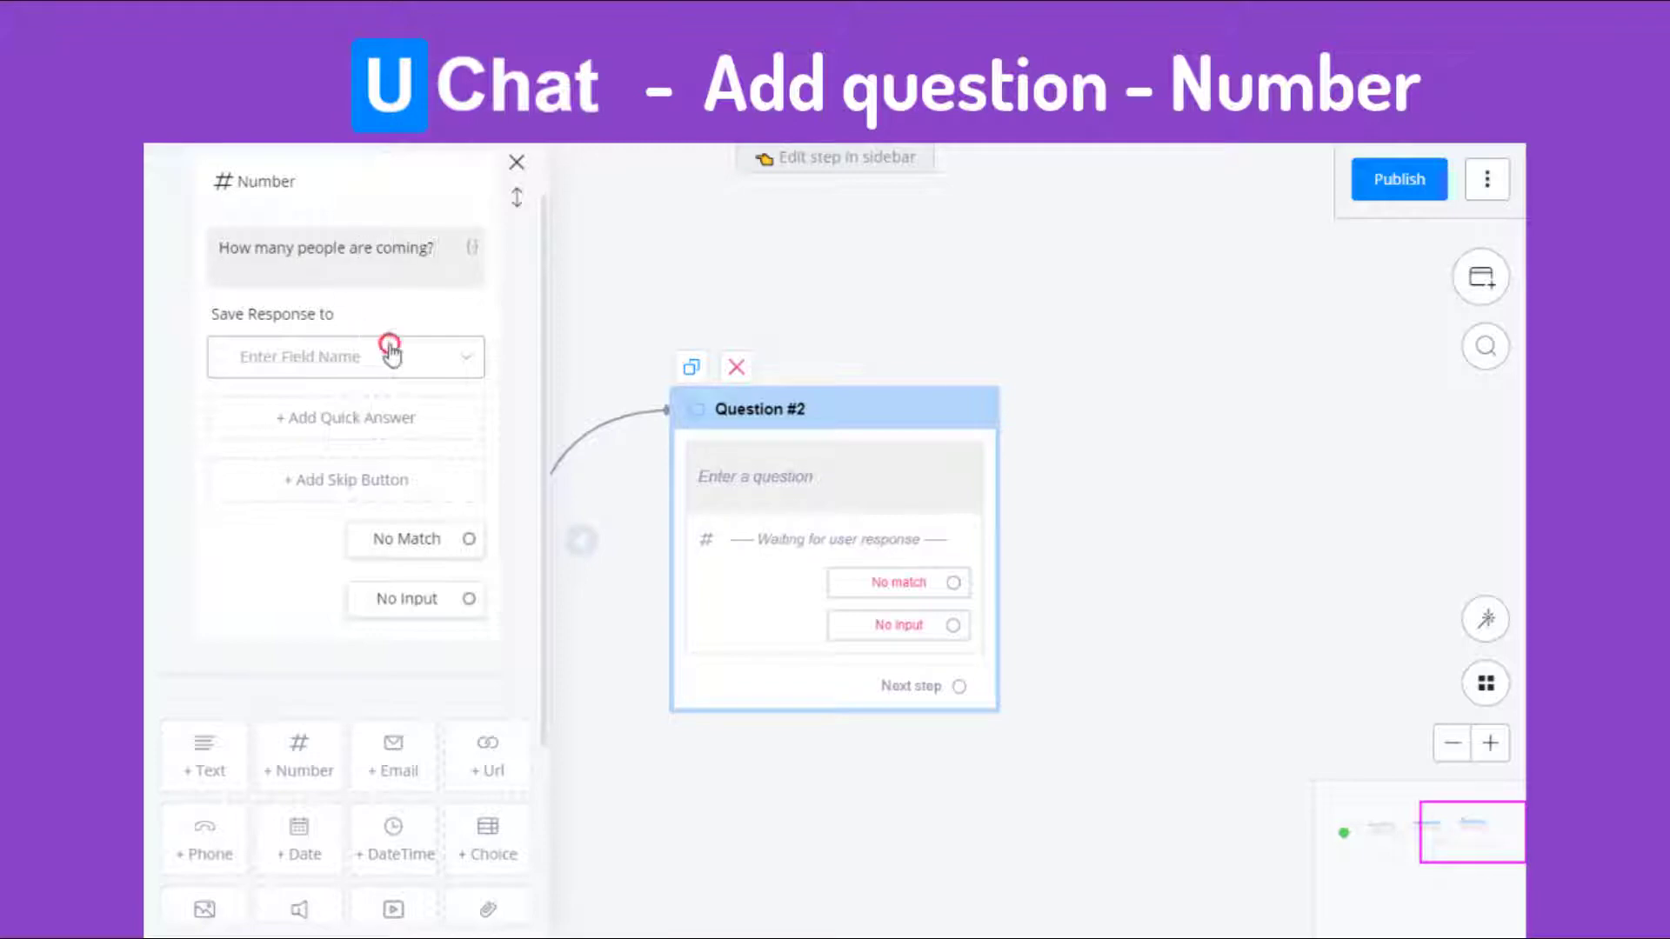
left_click(390, 350)
left_click(363, 449)
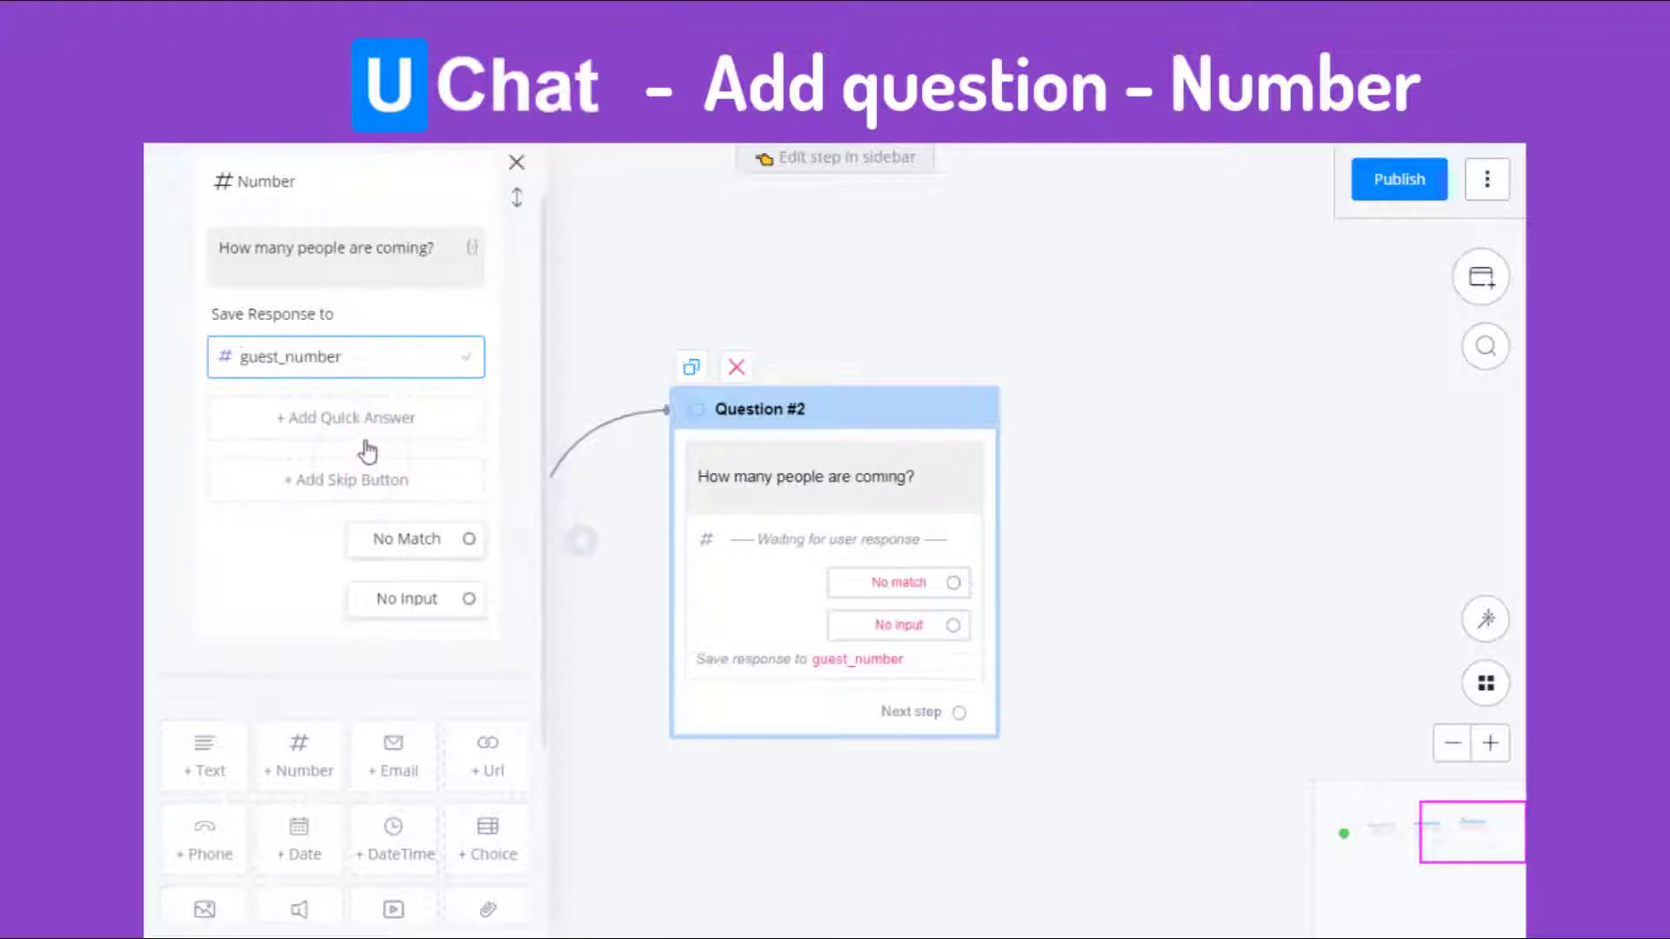
Step: Add a quick answer to the number question with text "2 guests" and value 2
left_click(367, 428)
left_click(596, 378)
type("2")
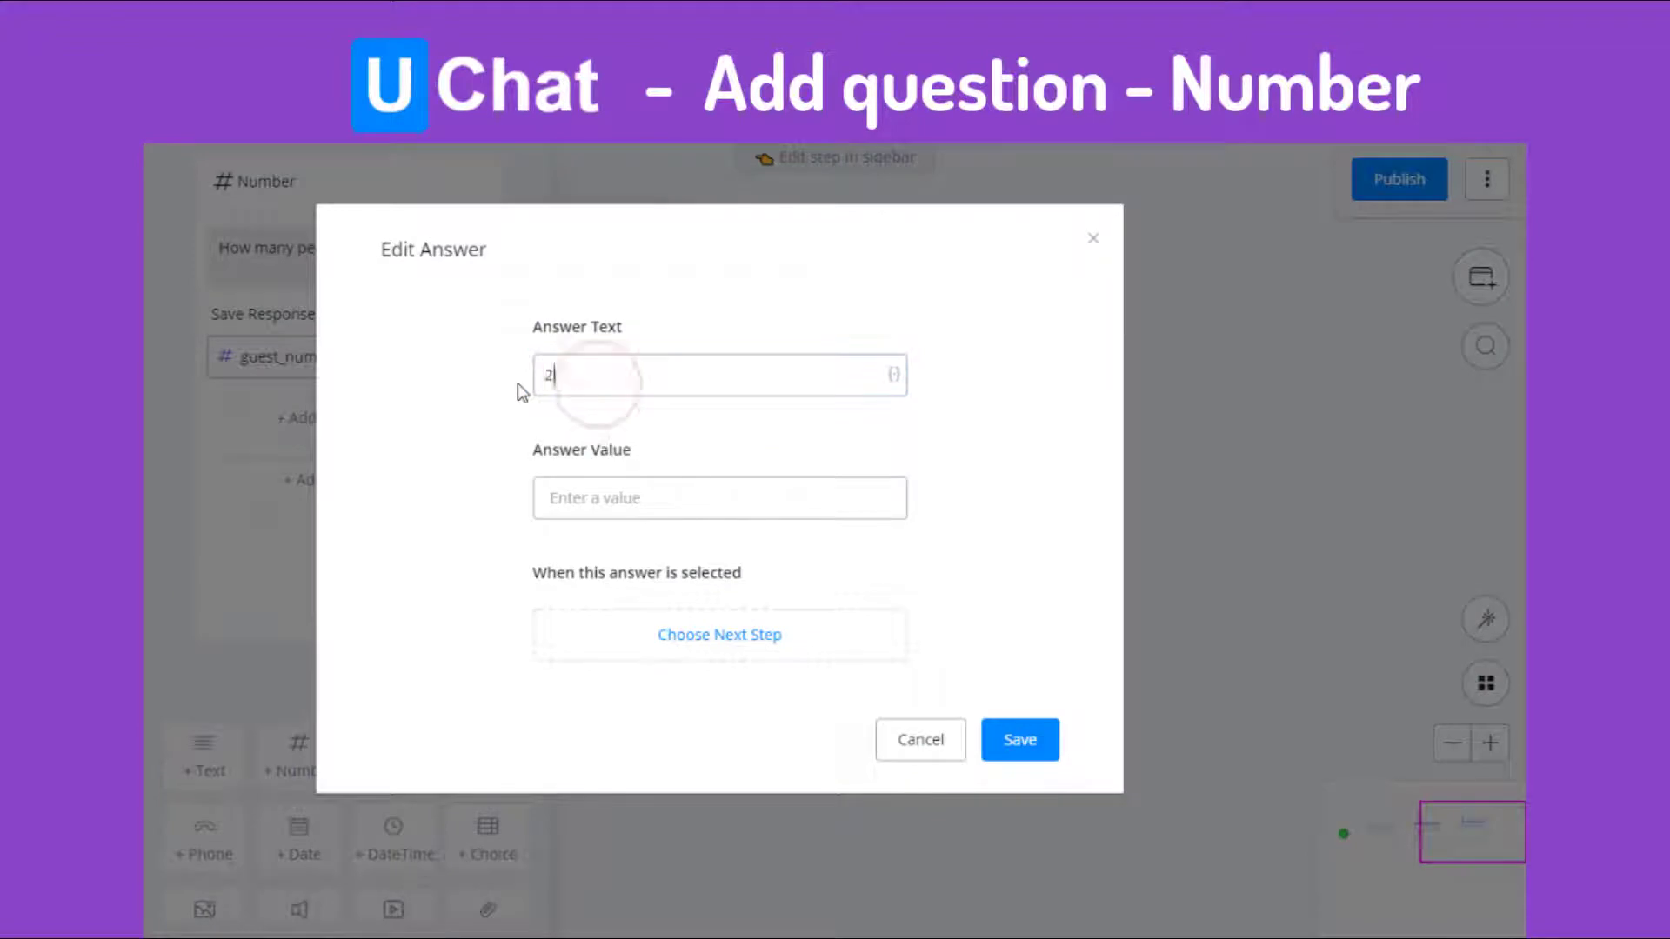
type(" guests")
left_click(579, 498)
type("2")
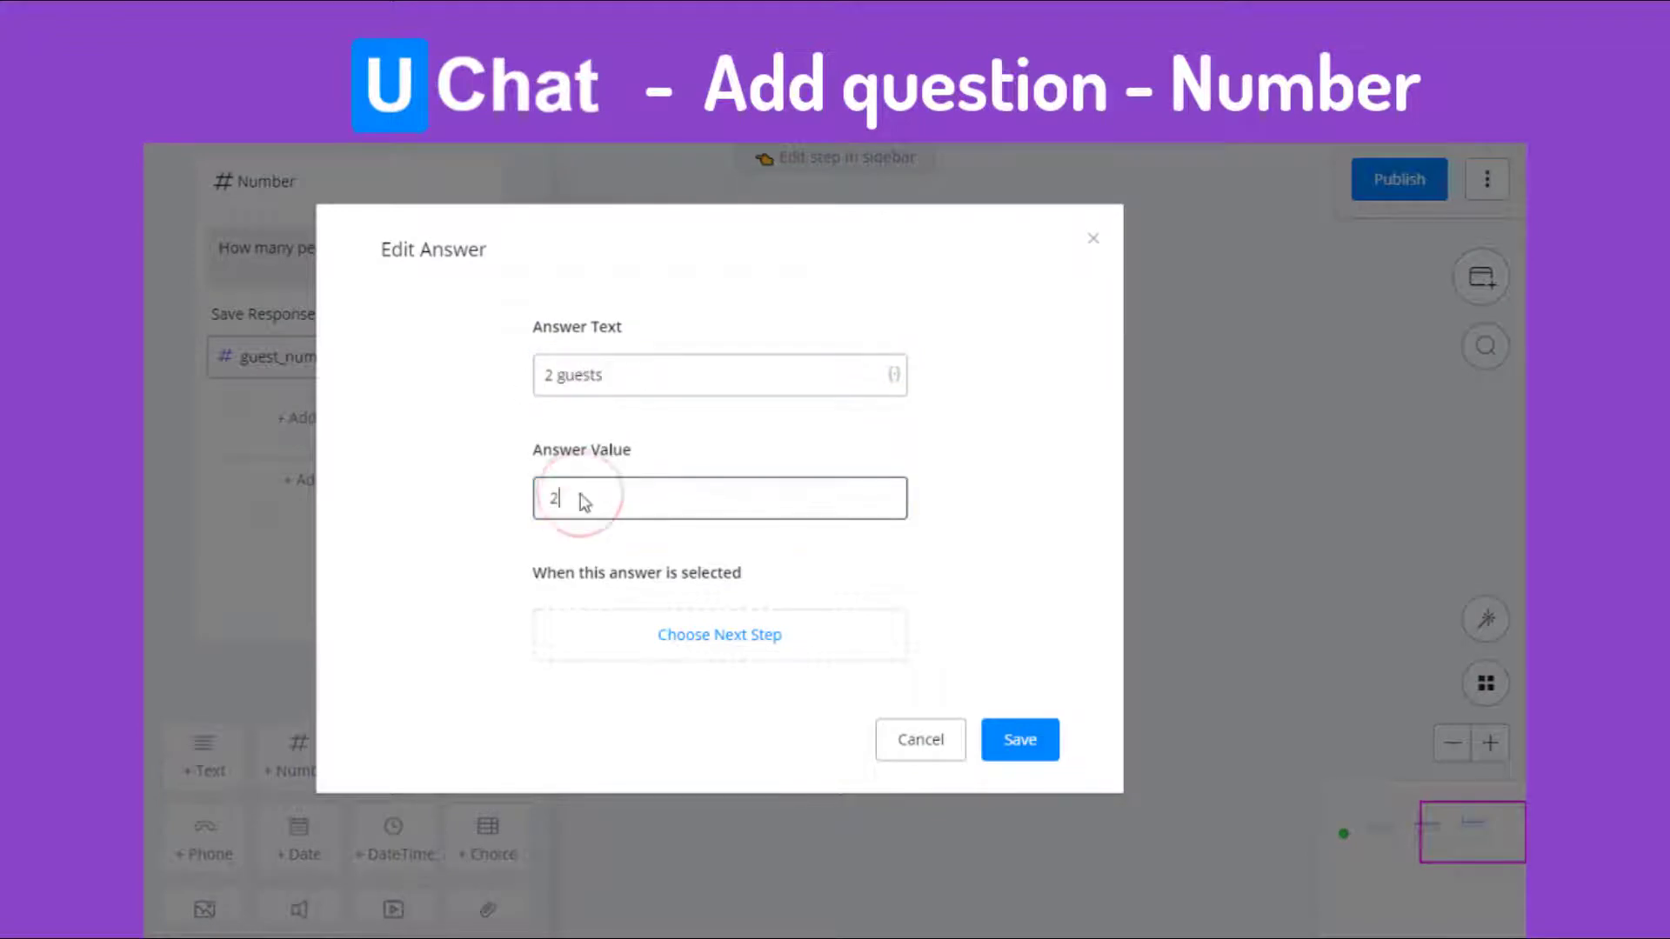
left_click(988, 743)
Step: Add a second quick answer with text "4 guests" and value 4
left_click(458, 484)
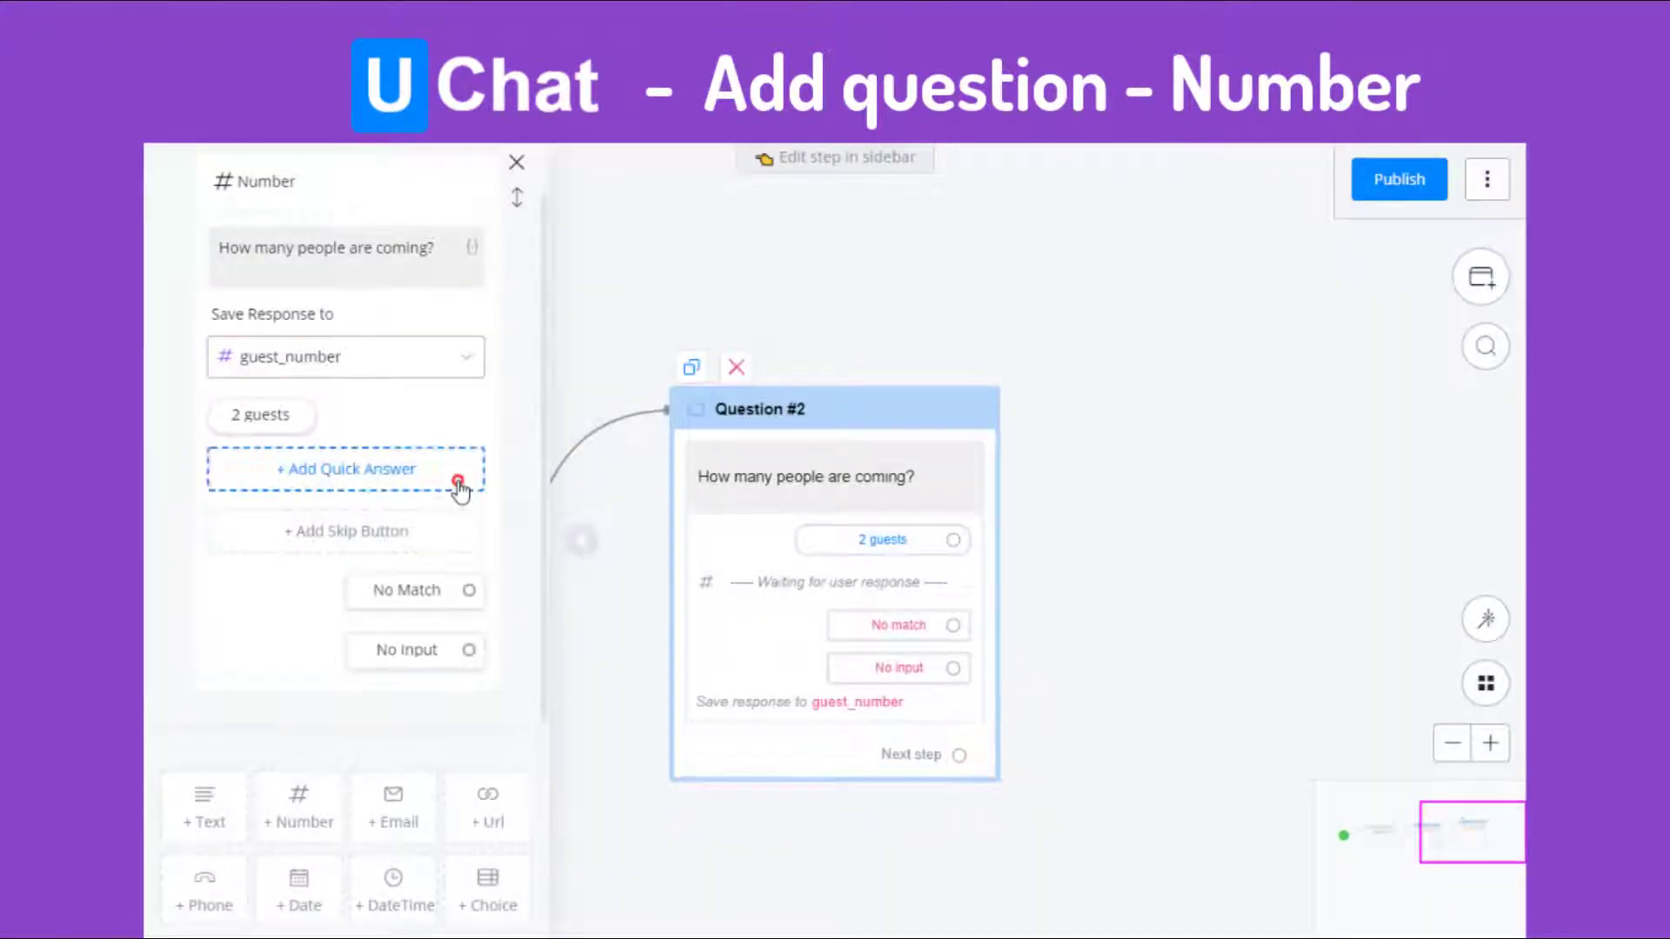
left_click(626, 377)
type("4 guests")
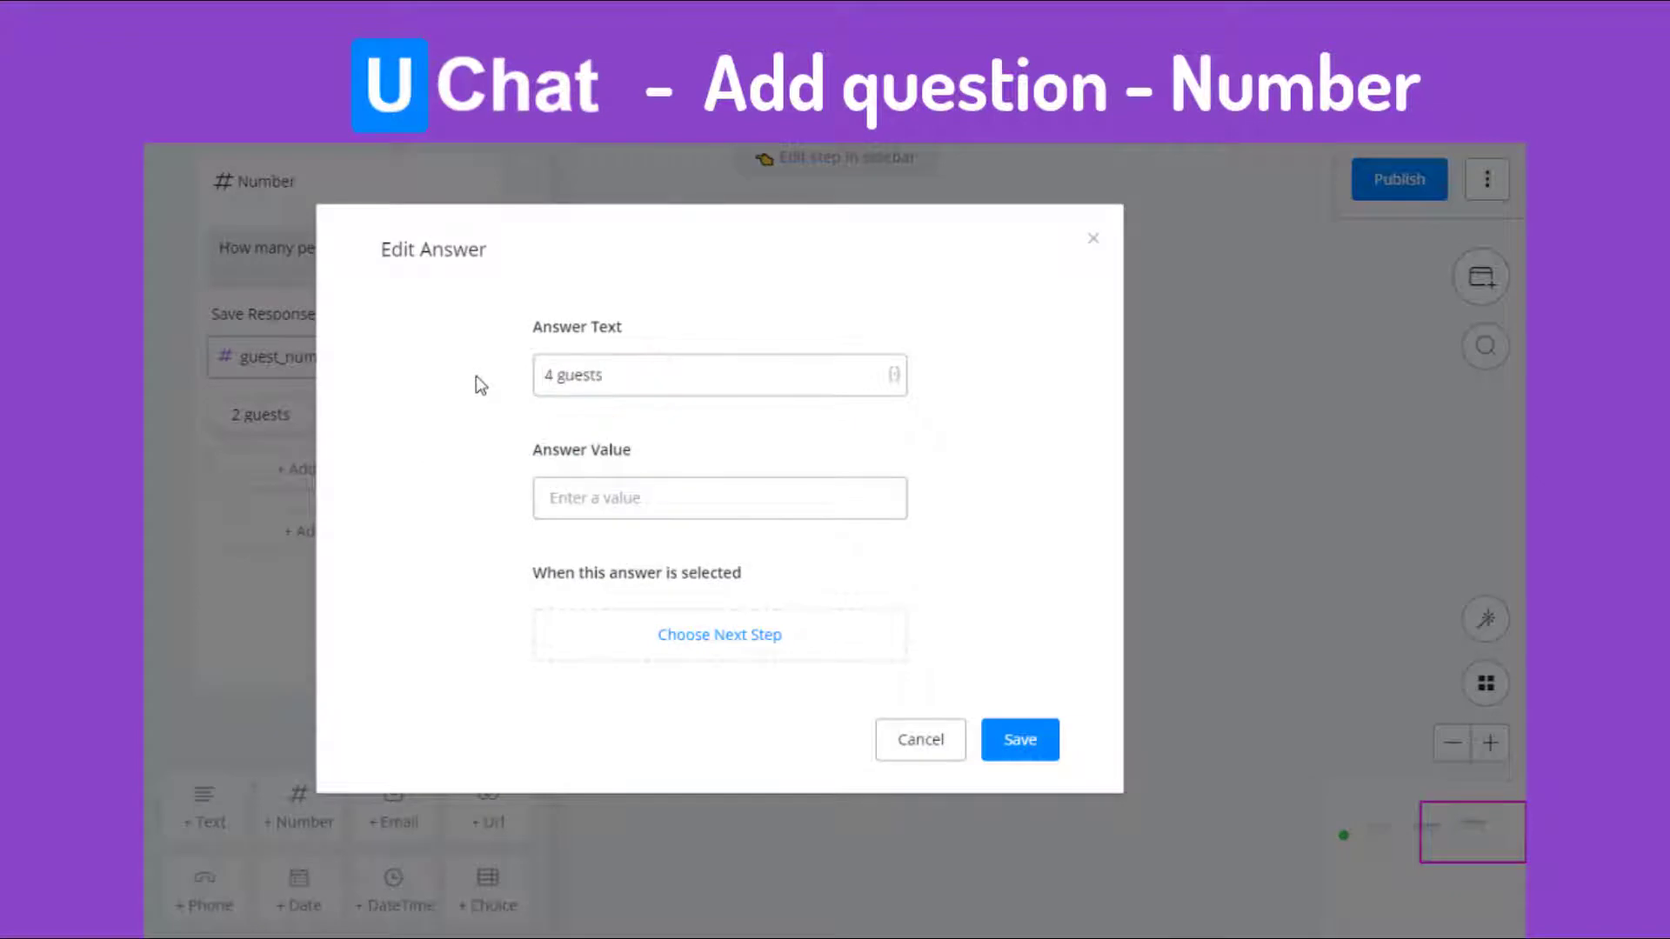
left_click(577, 498)
type("4")
left_click(1008, 741)
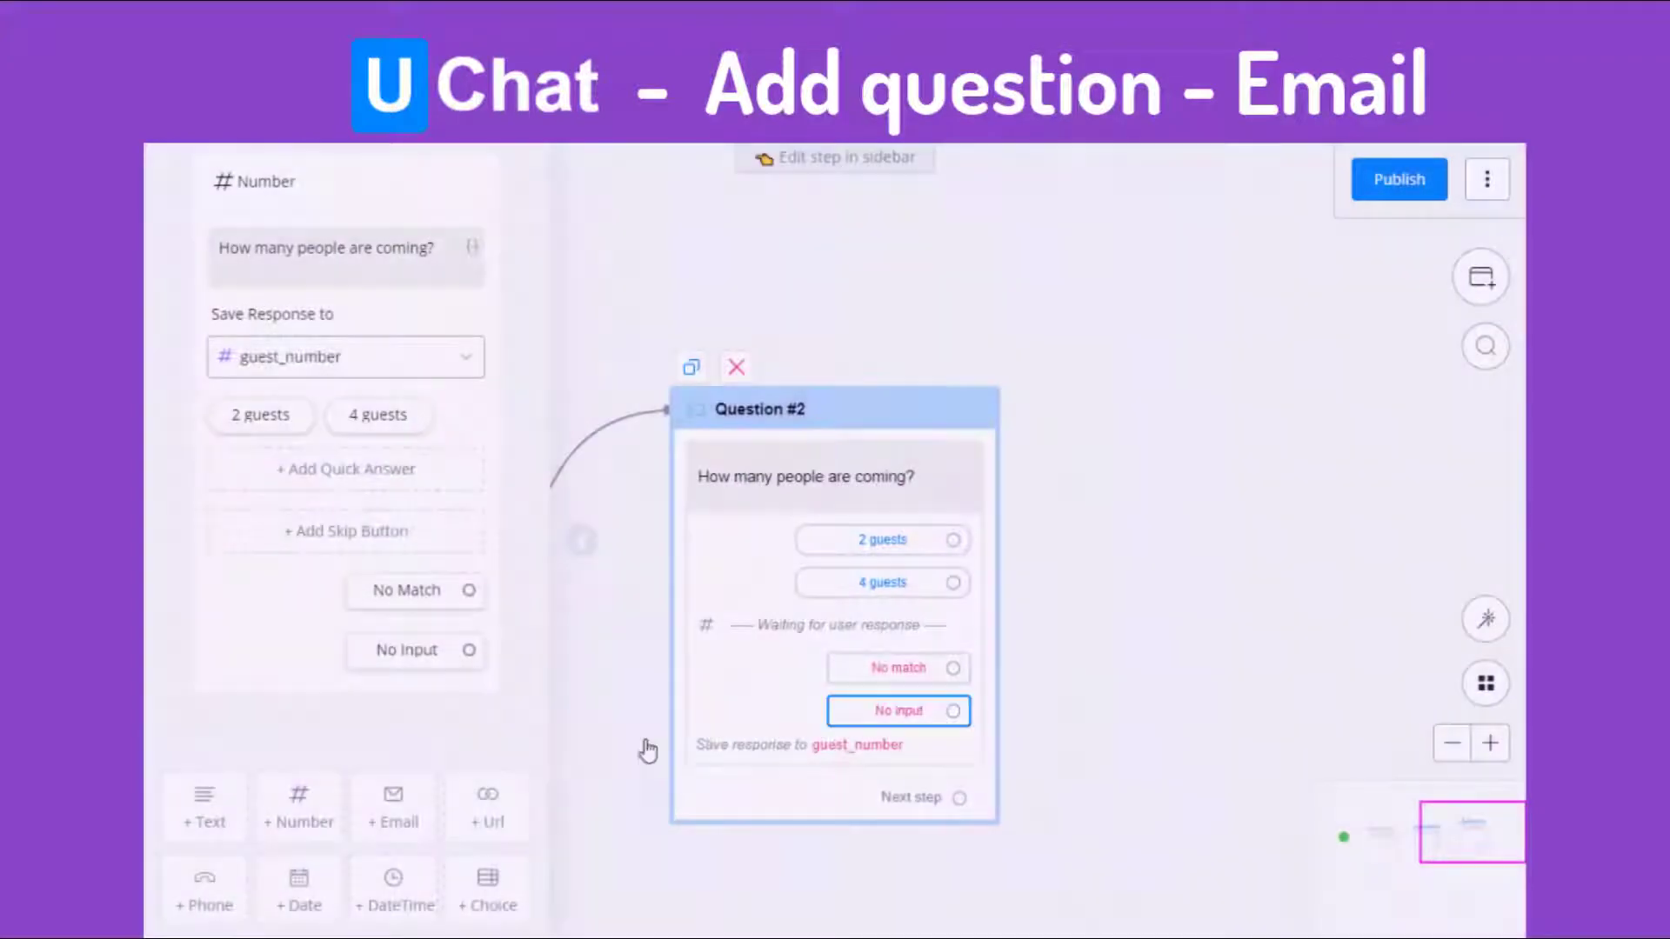
Step: Add a new Question step as the next step after the guest-number question and open it for editing
scroll(354, 522, "down", 4)
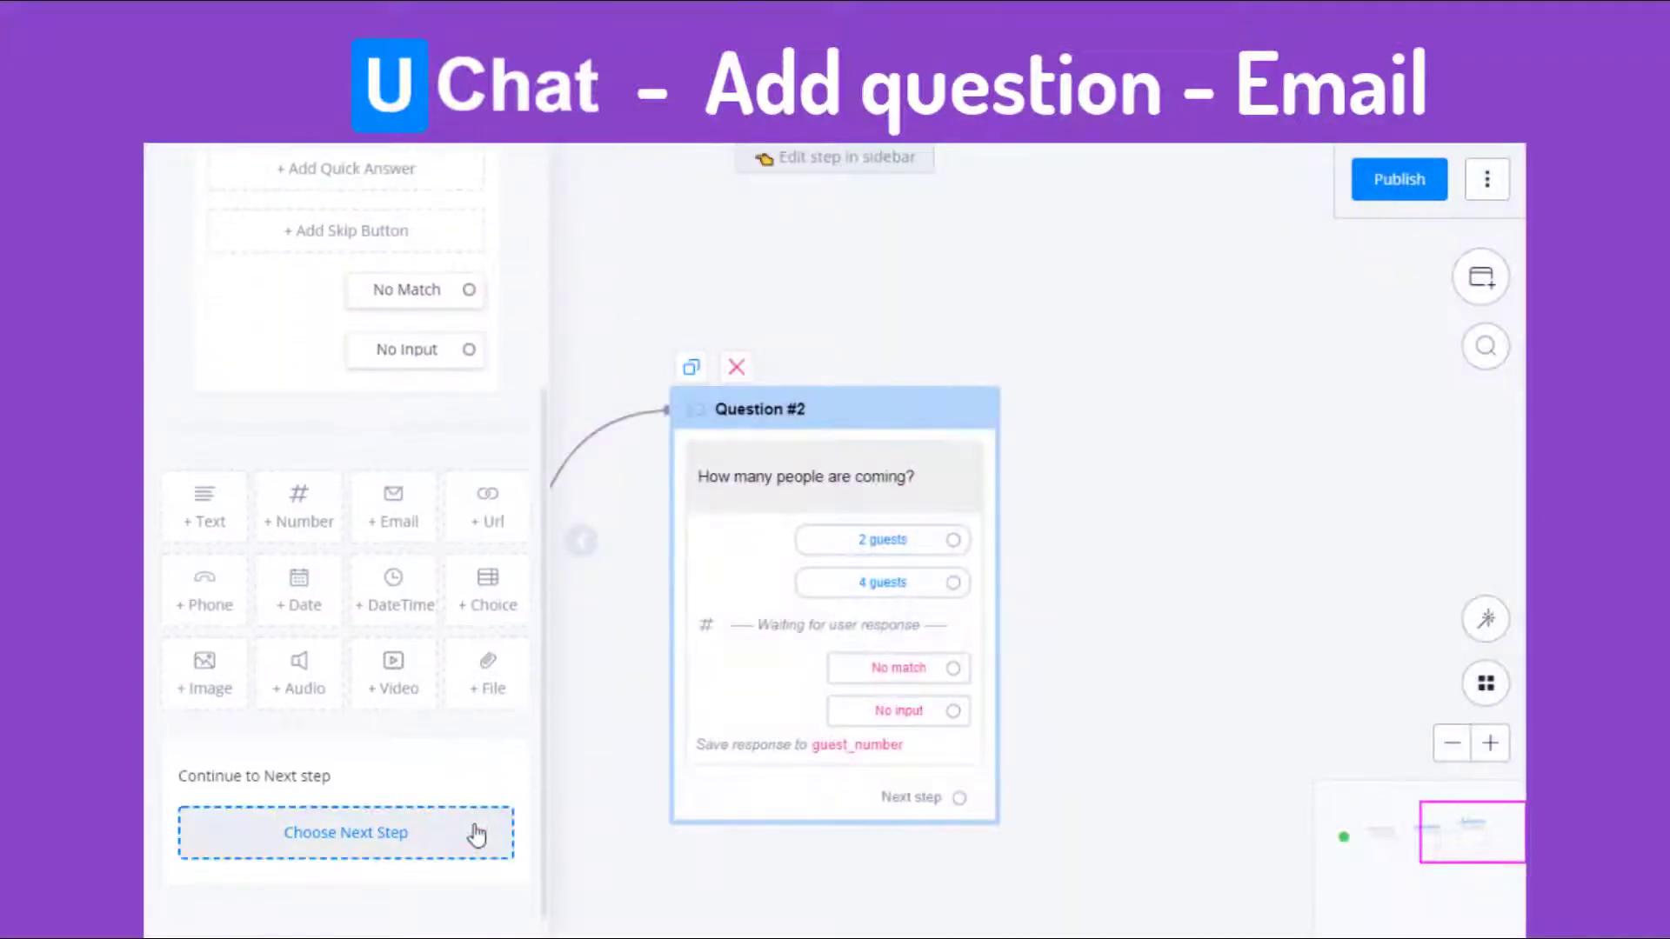
left_click(473, 831)
left_click(509, 343)
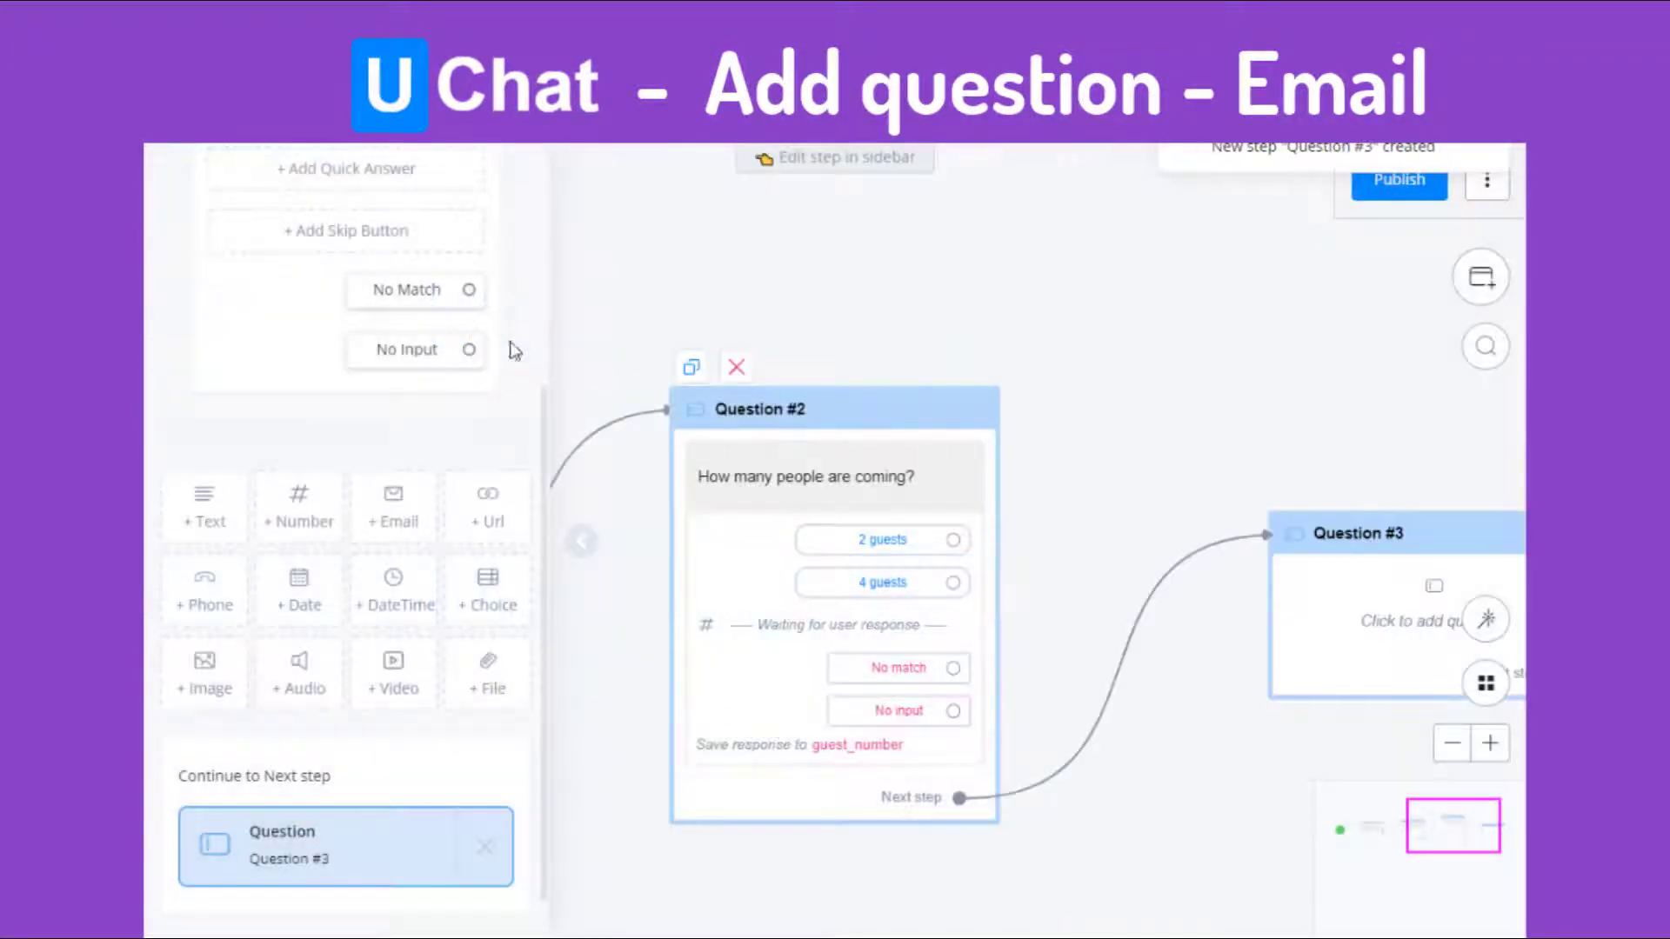
left_click(410, 861)
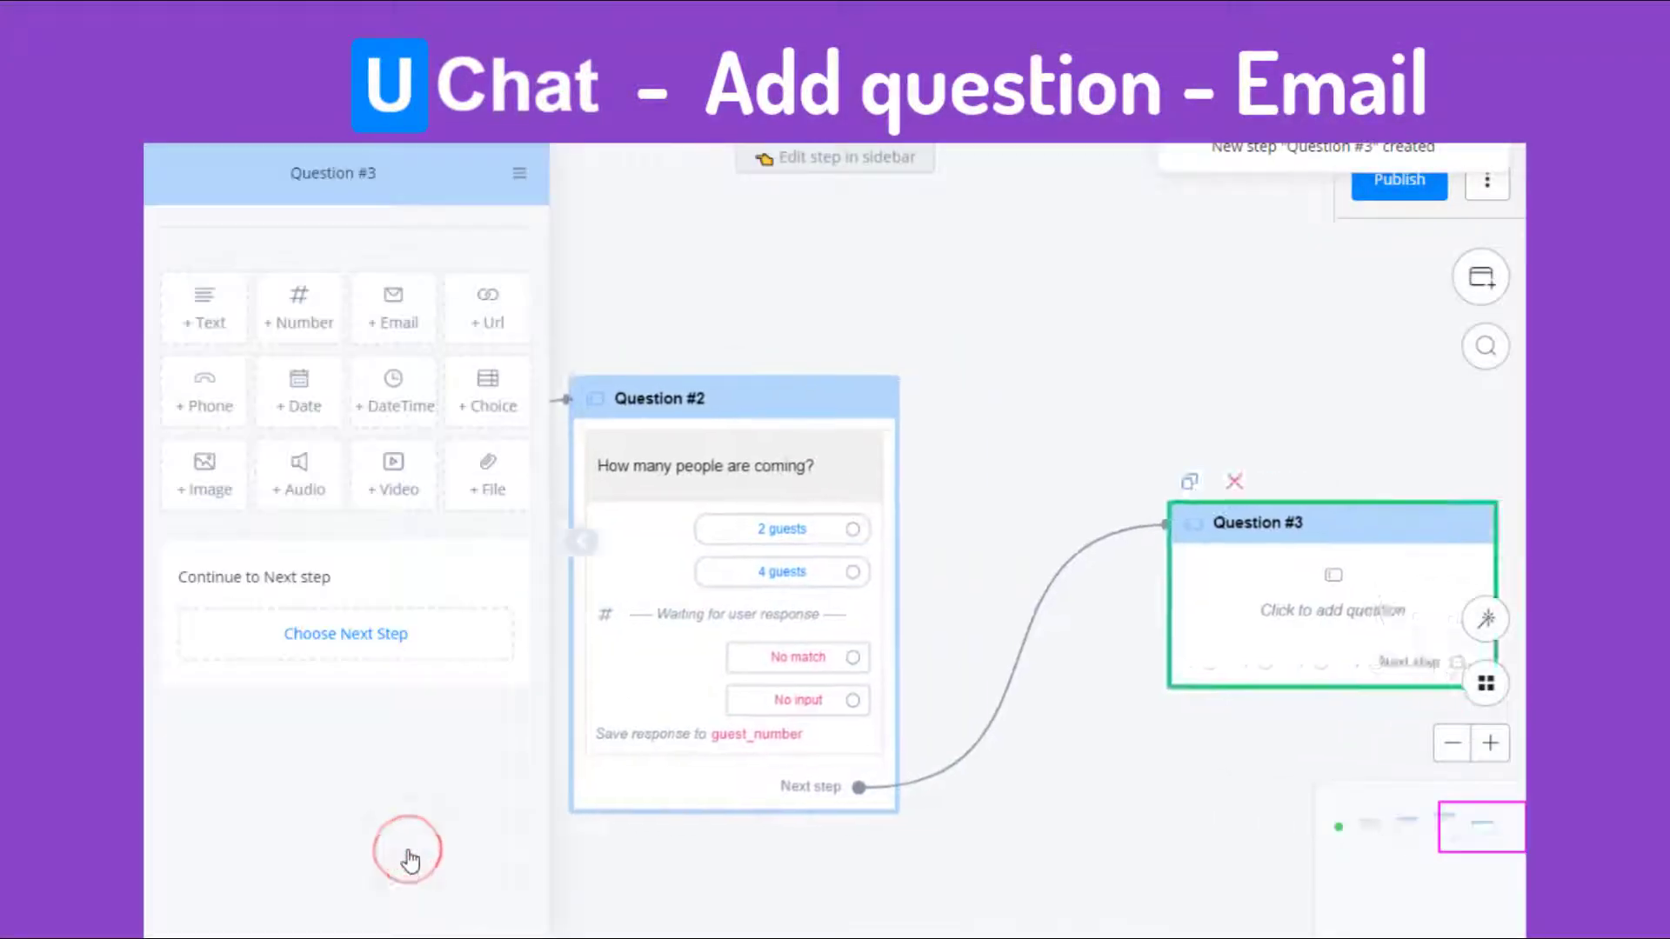
Step: Add an Email question "Please leave your email address:" and save its response to the Email system field
left_click(410, 335)
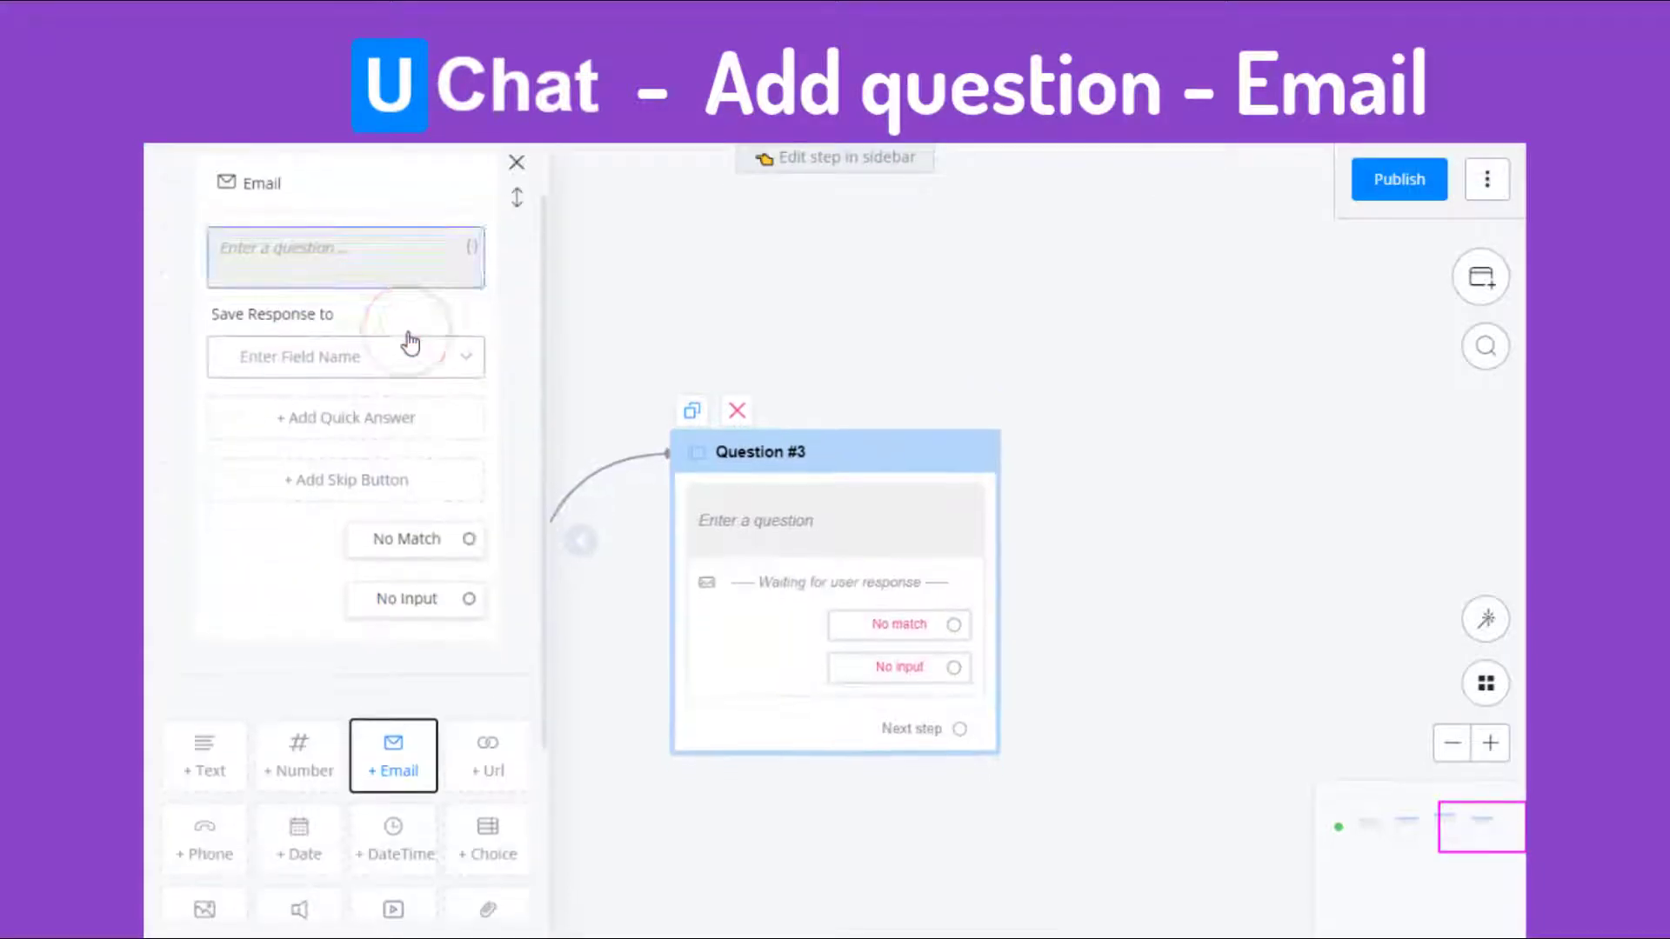
left_click(405, 271)
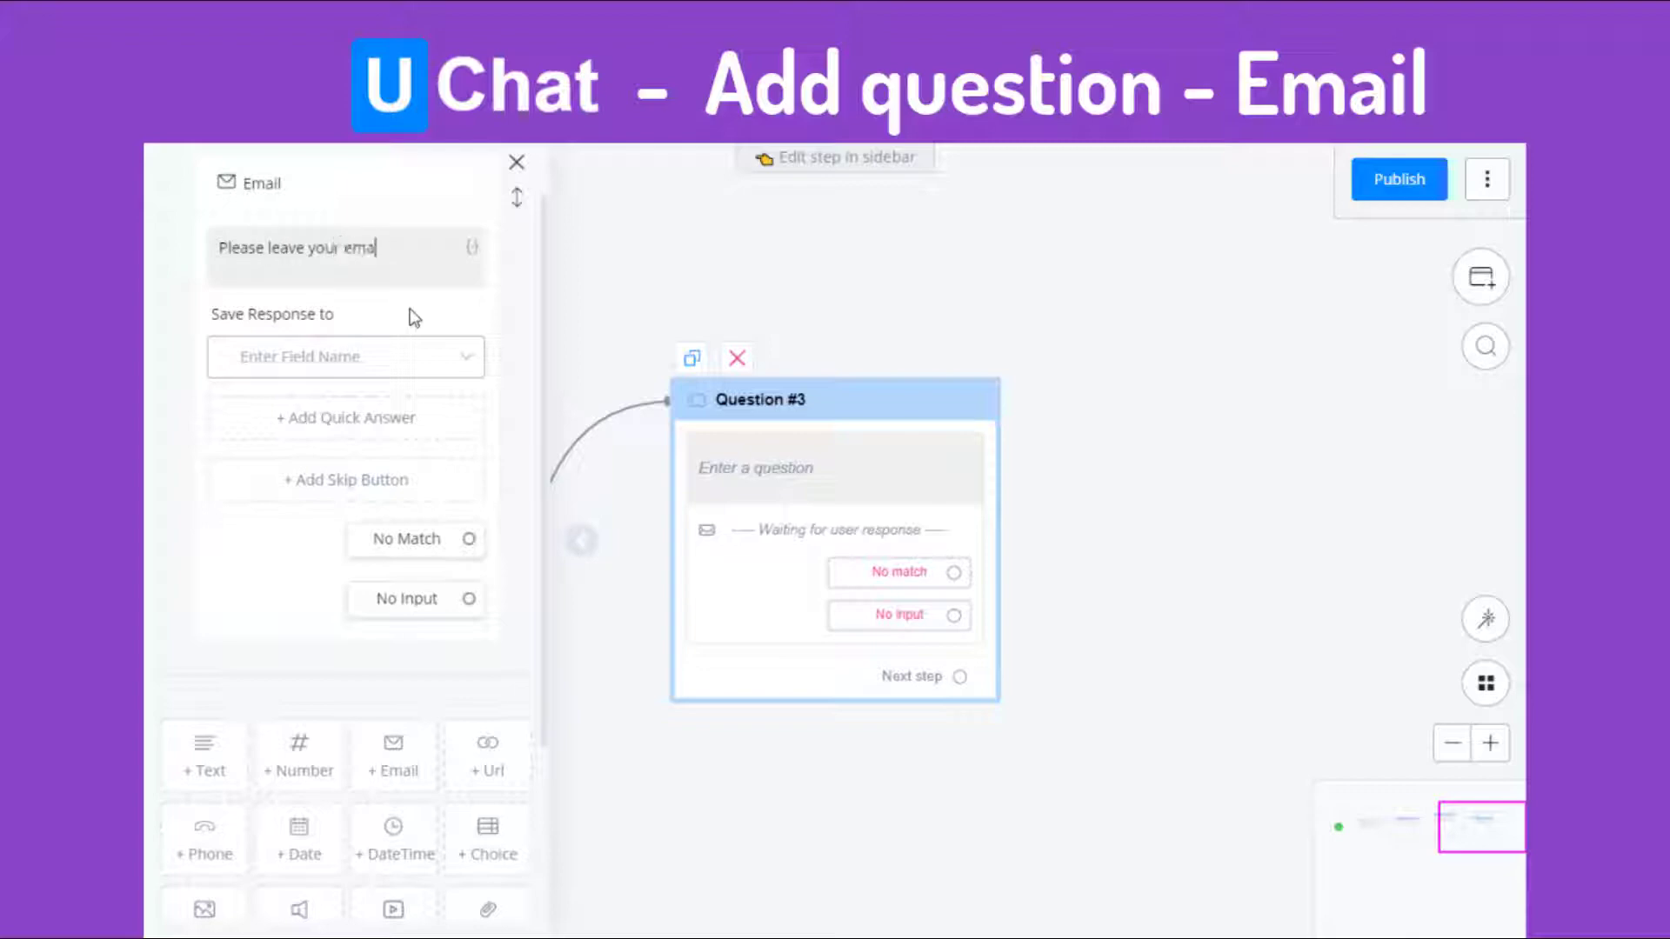
left_click(409, 370)
left_click(372, 463)
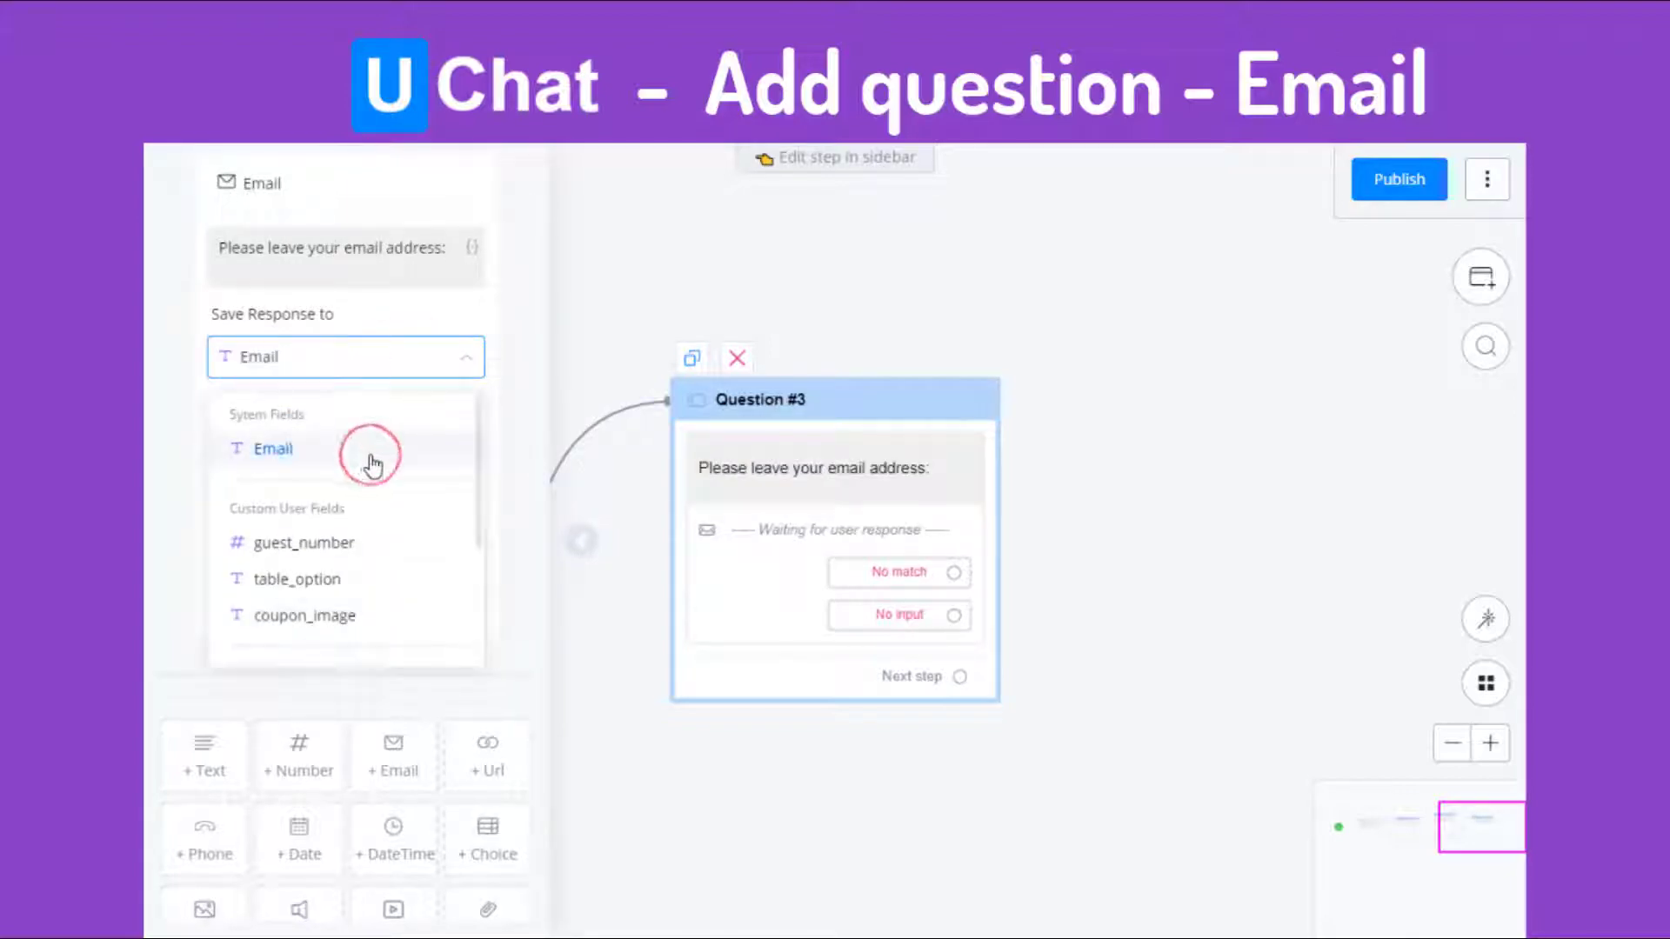
Step: Set the email question's no-match retry message to "Sorry, your input is not a valid email, please try again:"
left_click(400, 547)
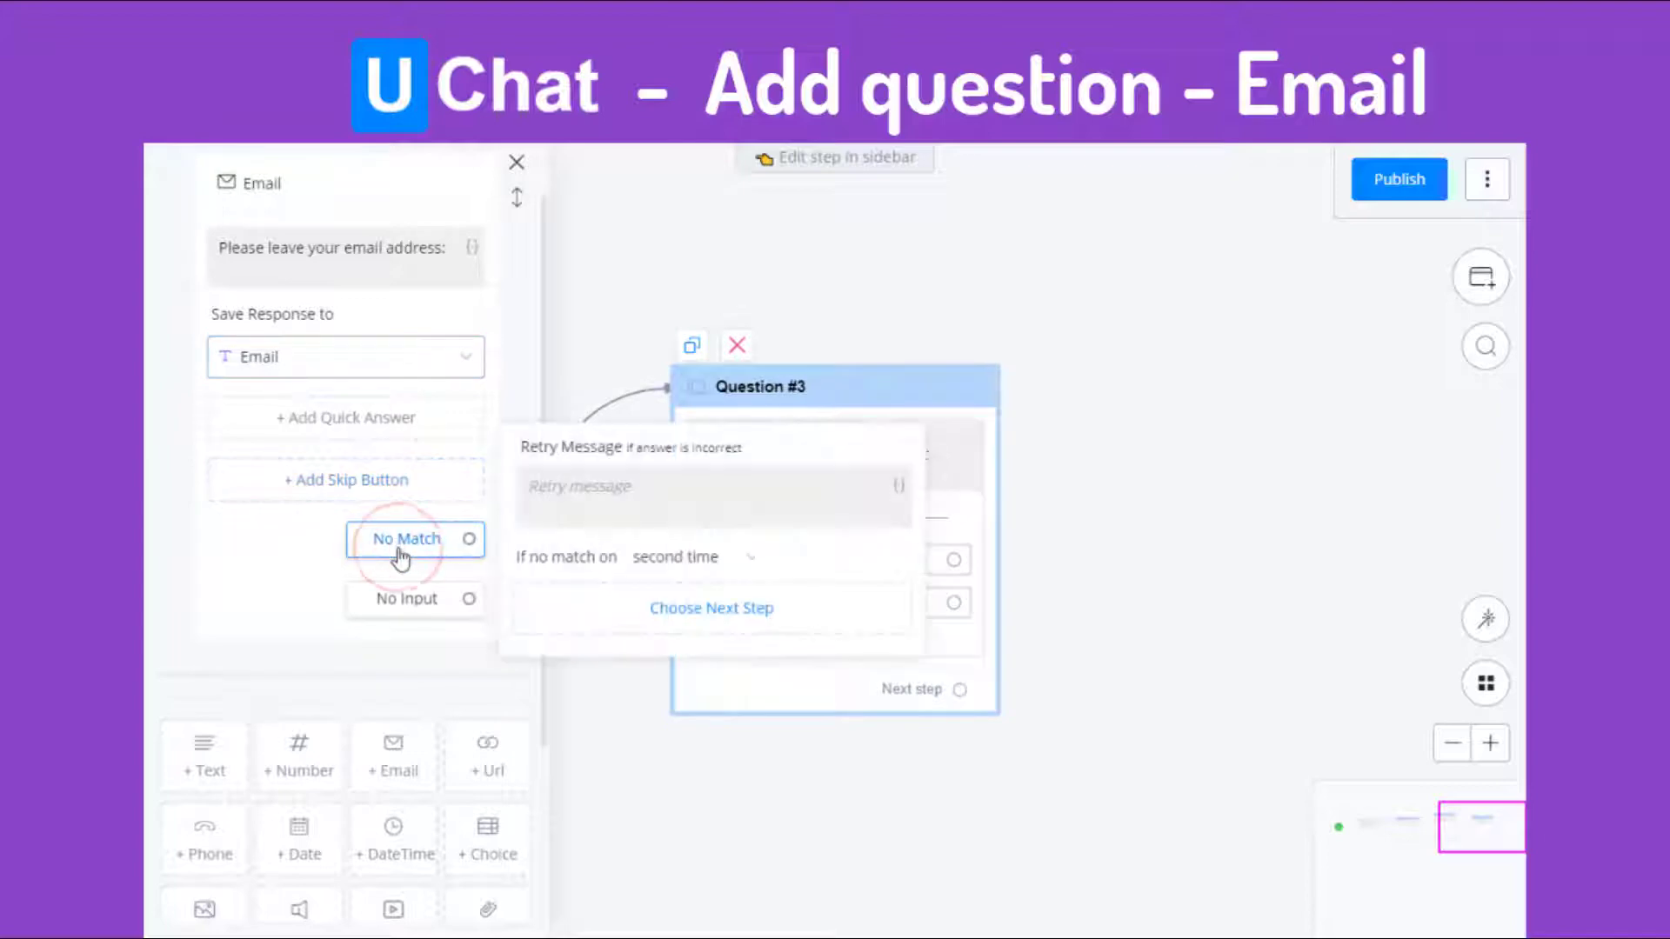
left_click(540, 513)
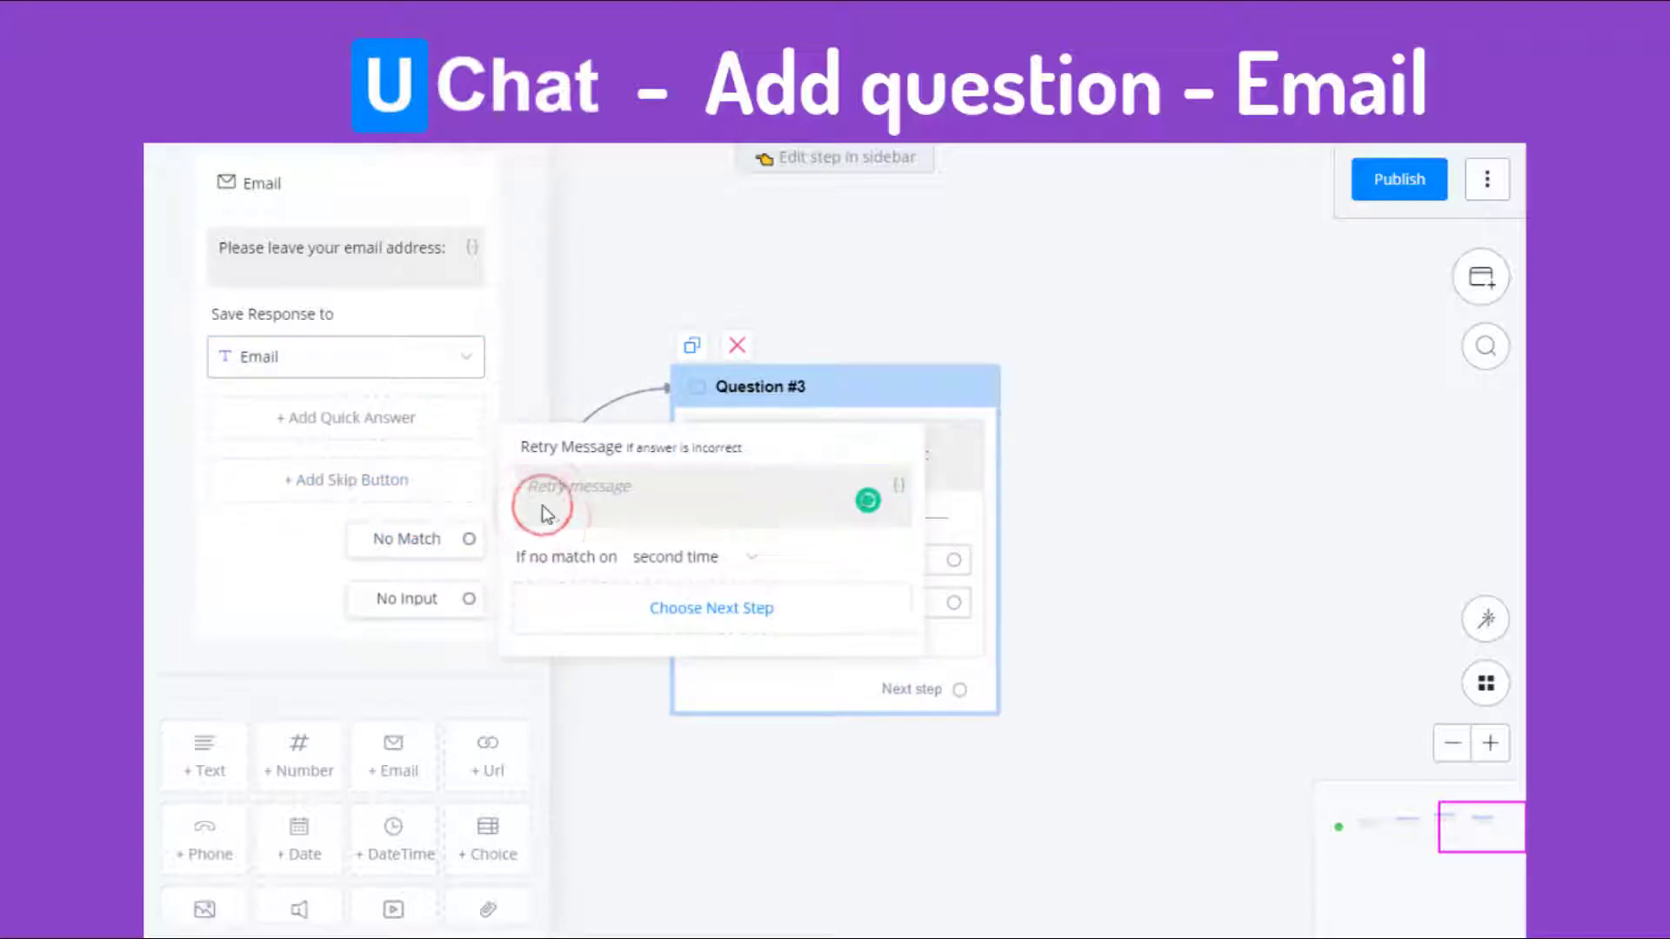
type("Sorry, your input")
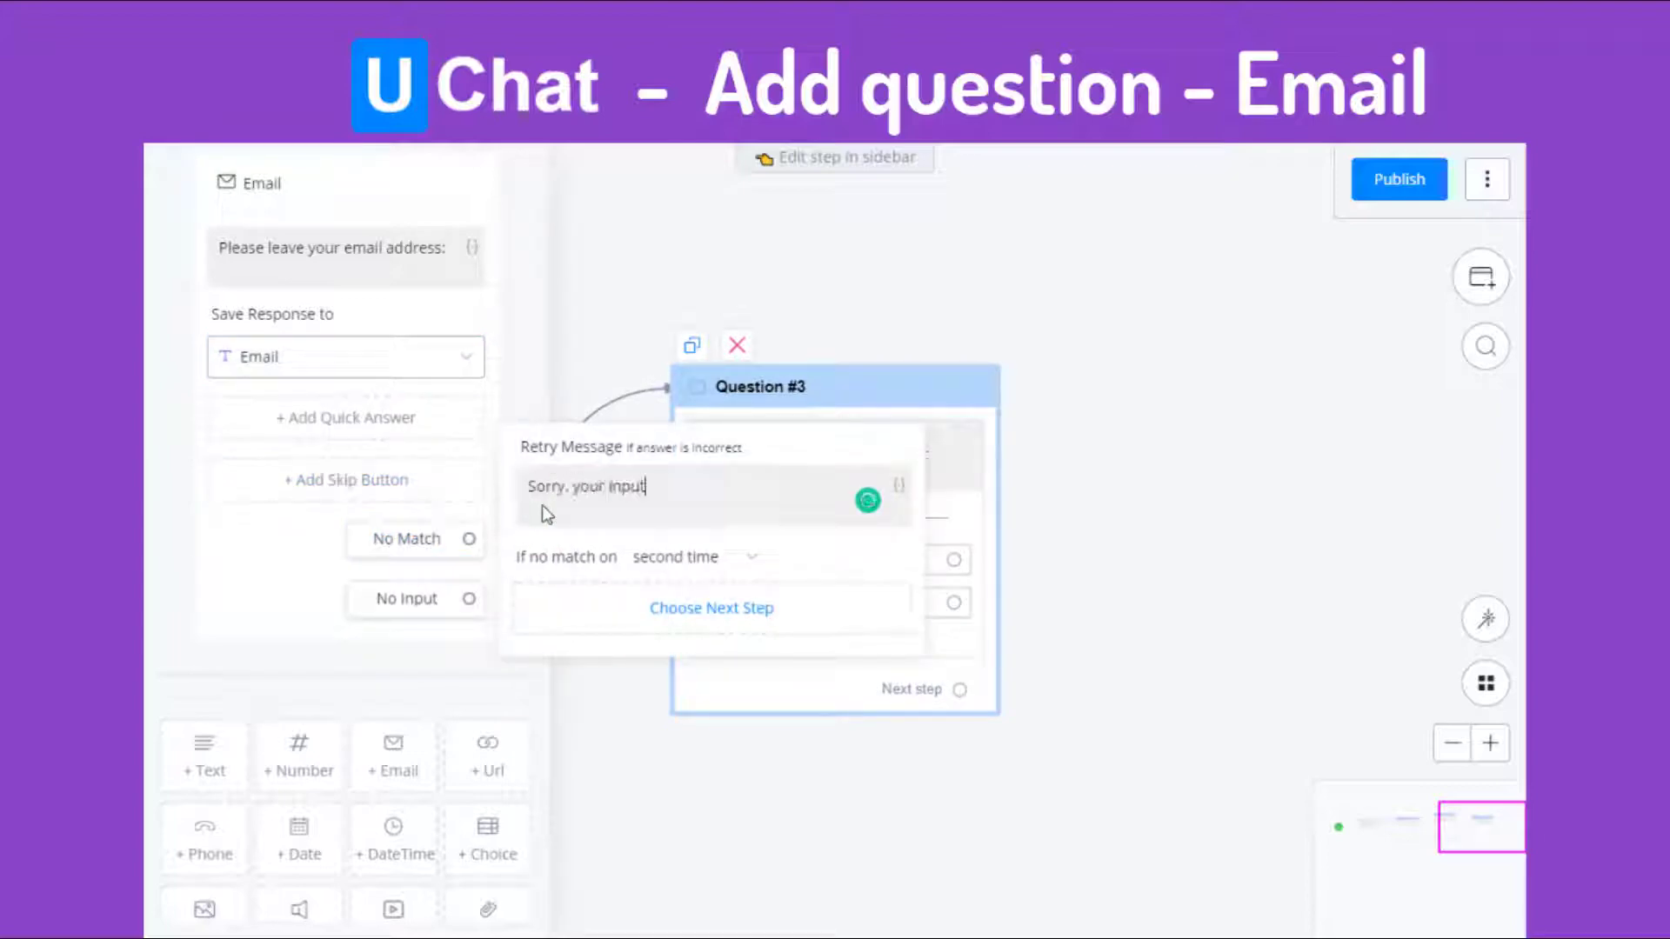
type(" is not a valid email, please try a")
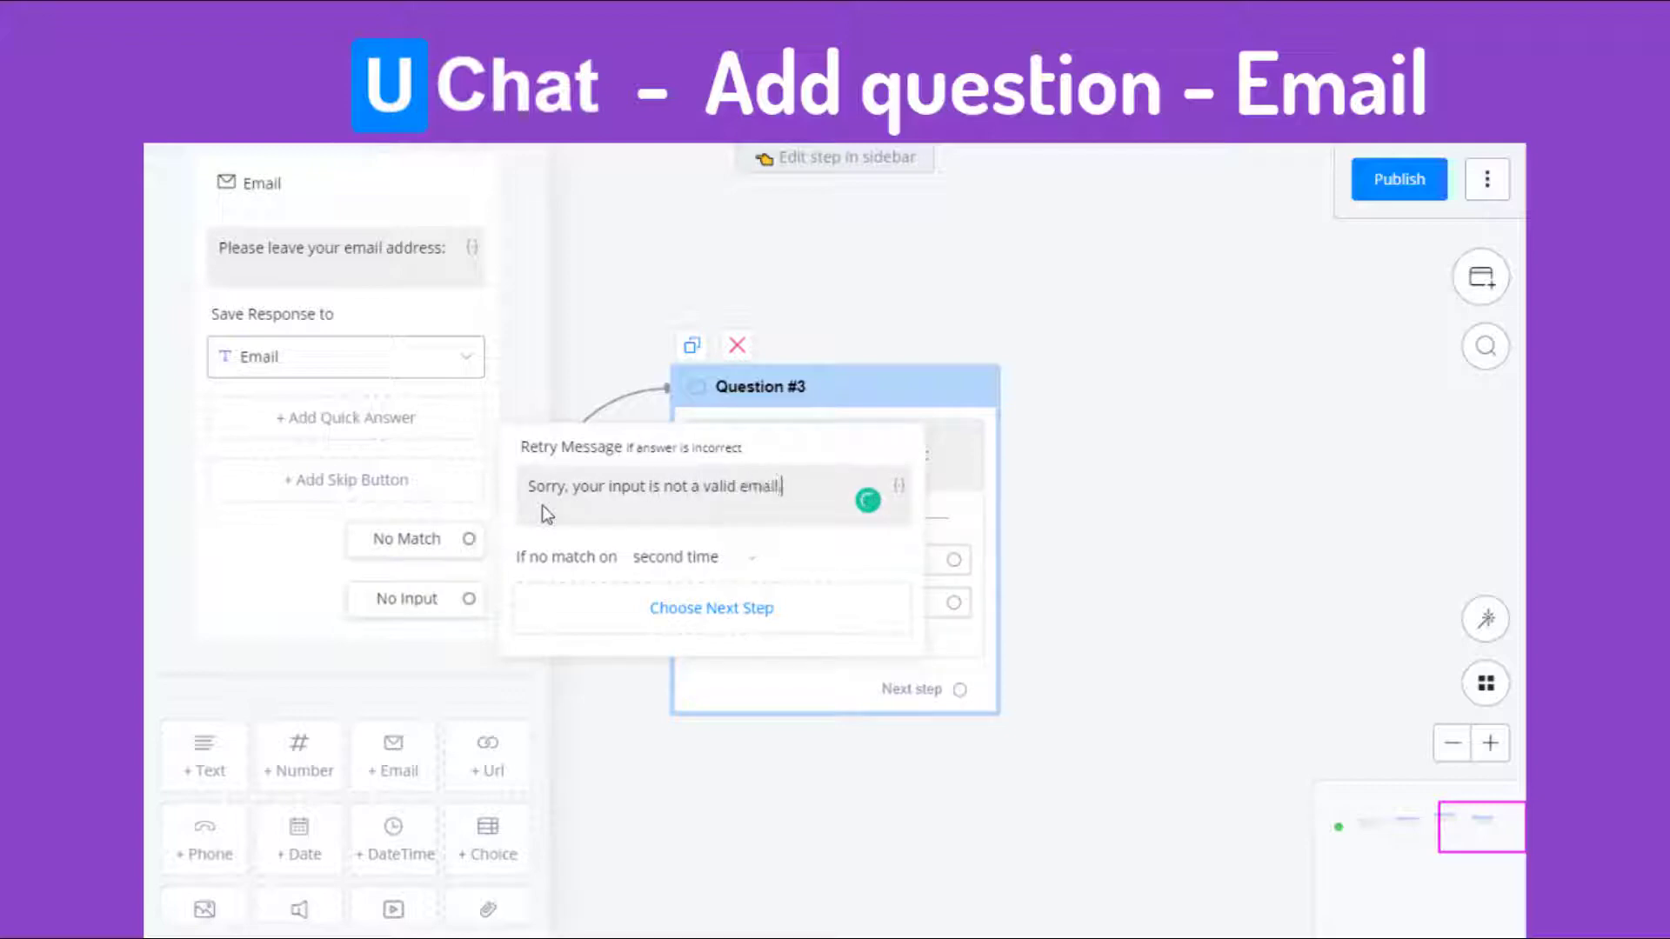
type("gain:")
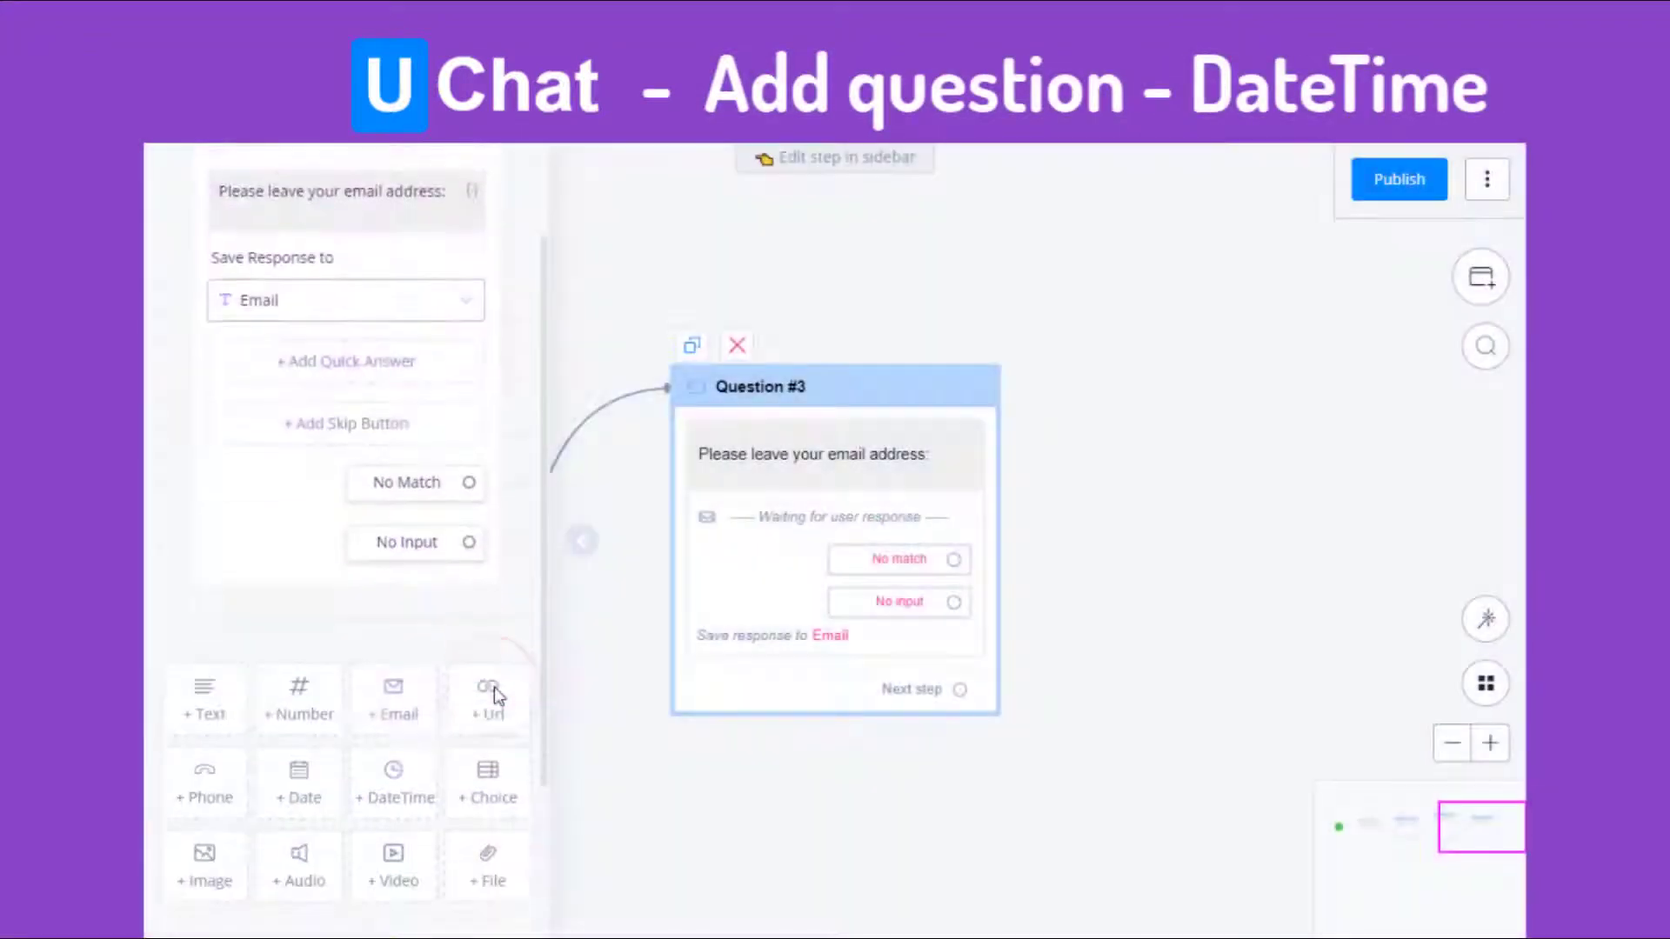
Step: Add a new Question step as the next step after the email question and open it for editing
scroll(494, 687, "down", 2)
left_click(460, 837)
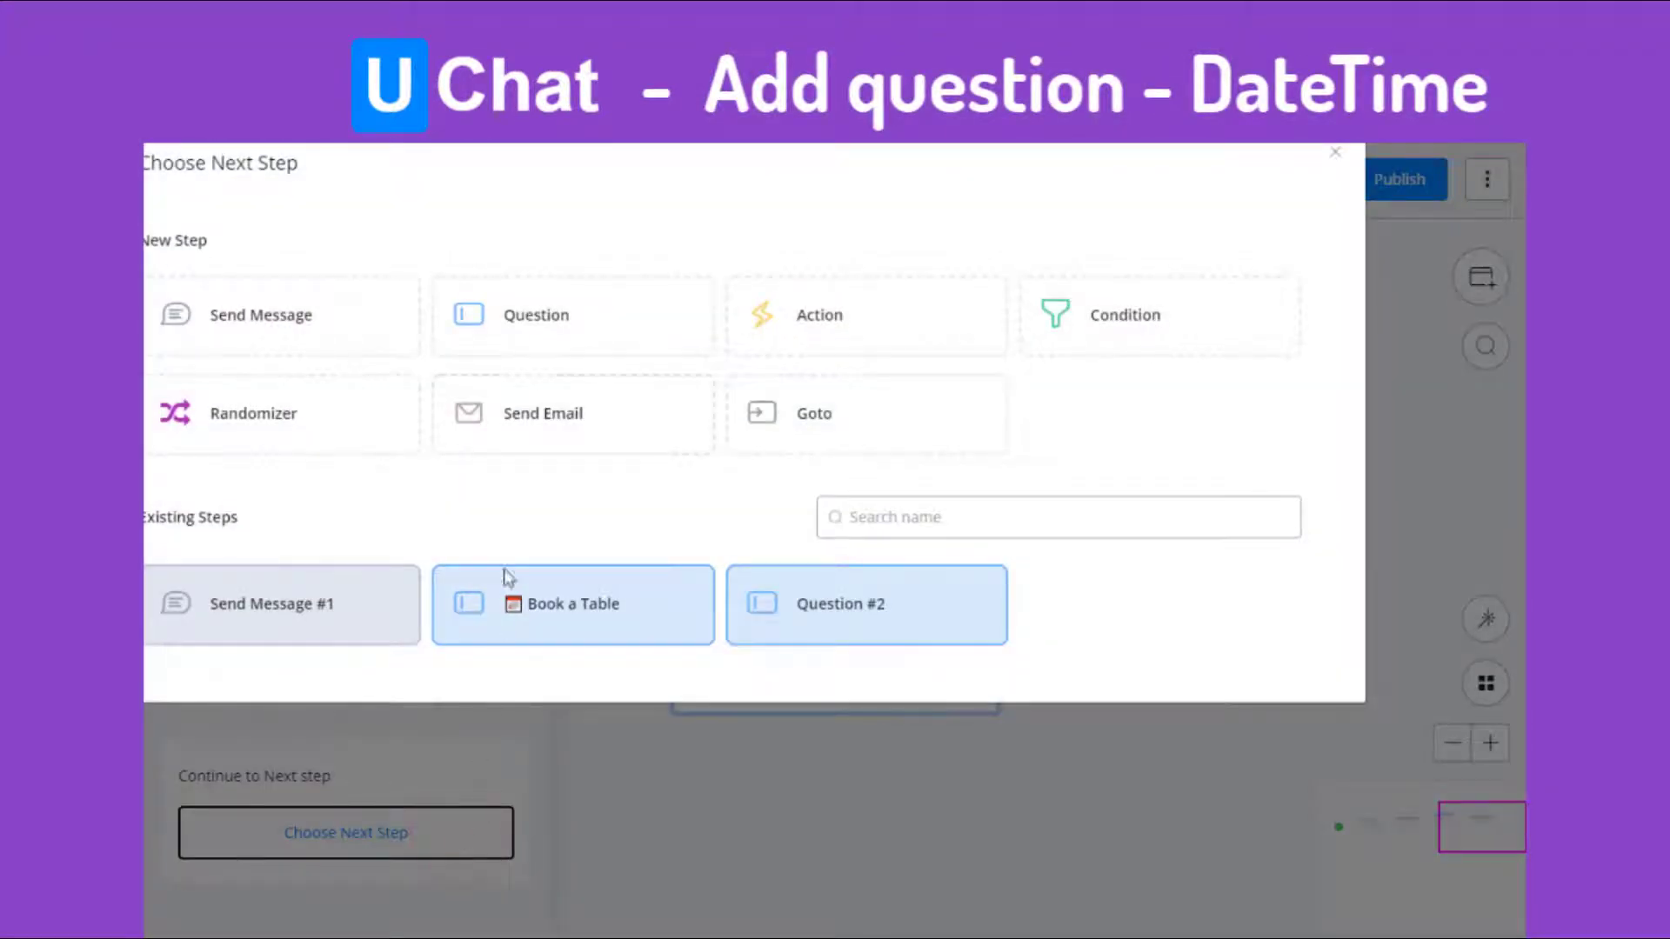
left_click(543, 345)
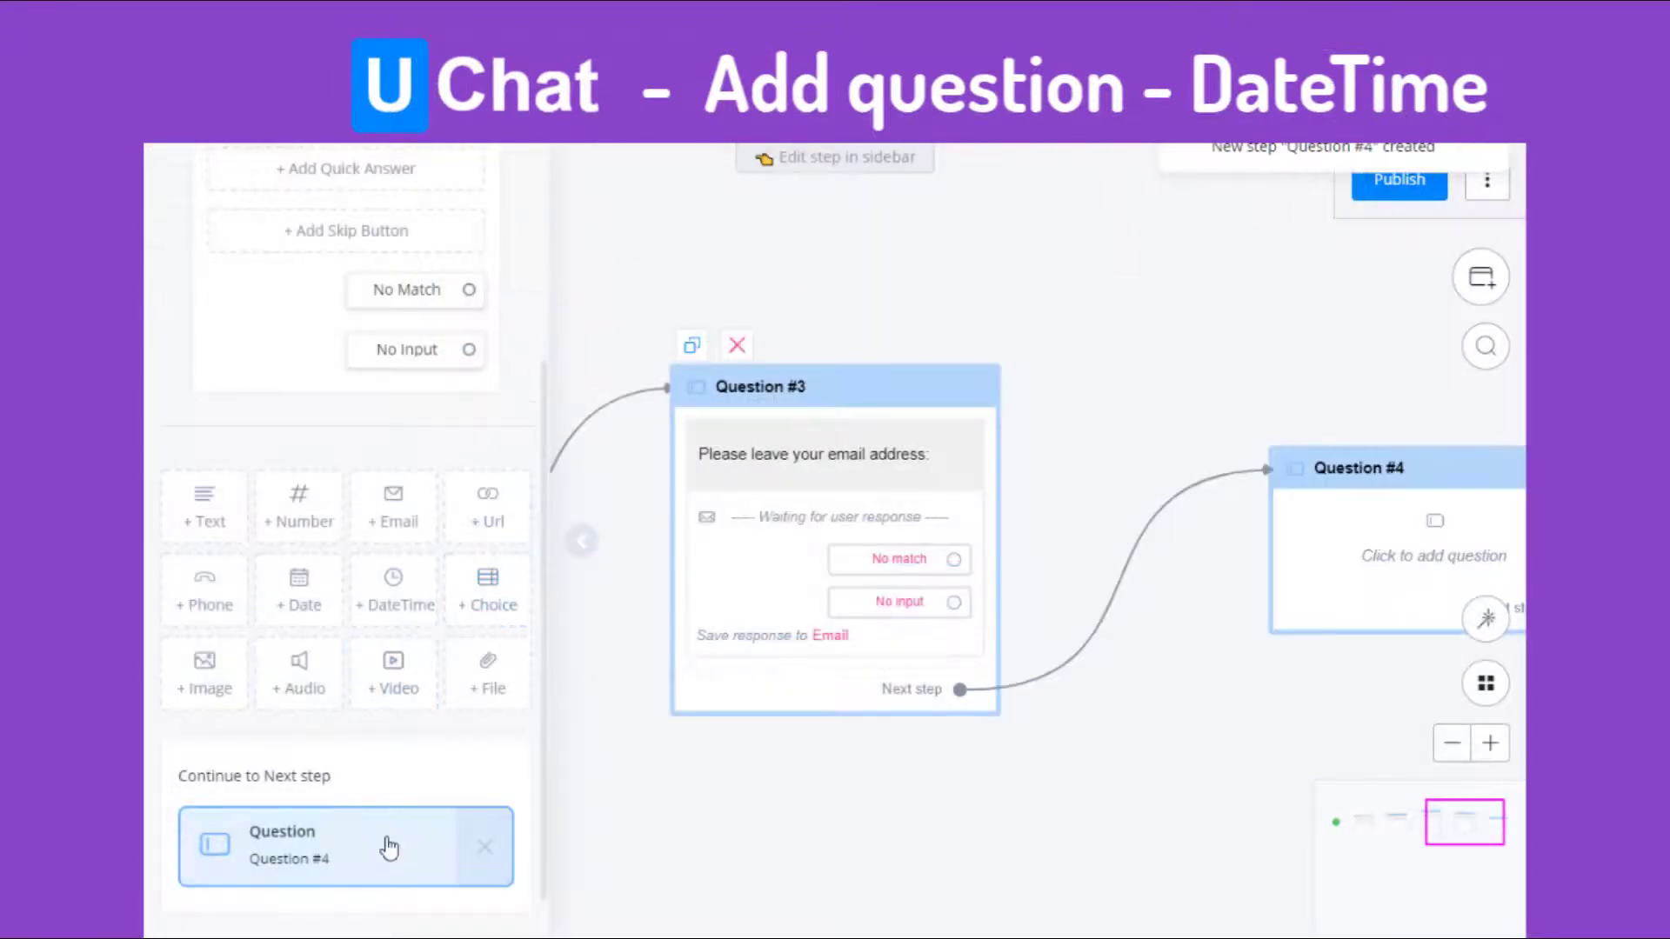
left_click(388, 846)
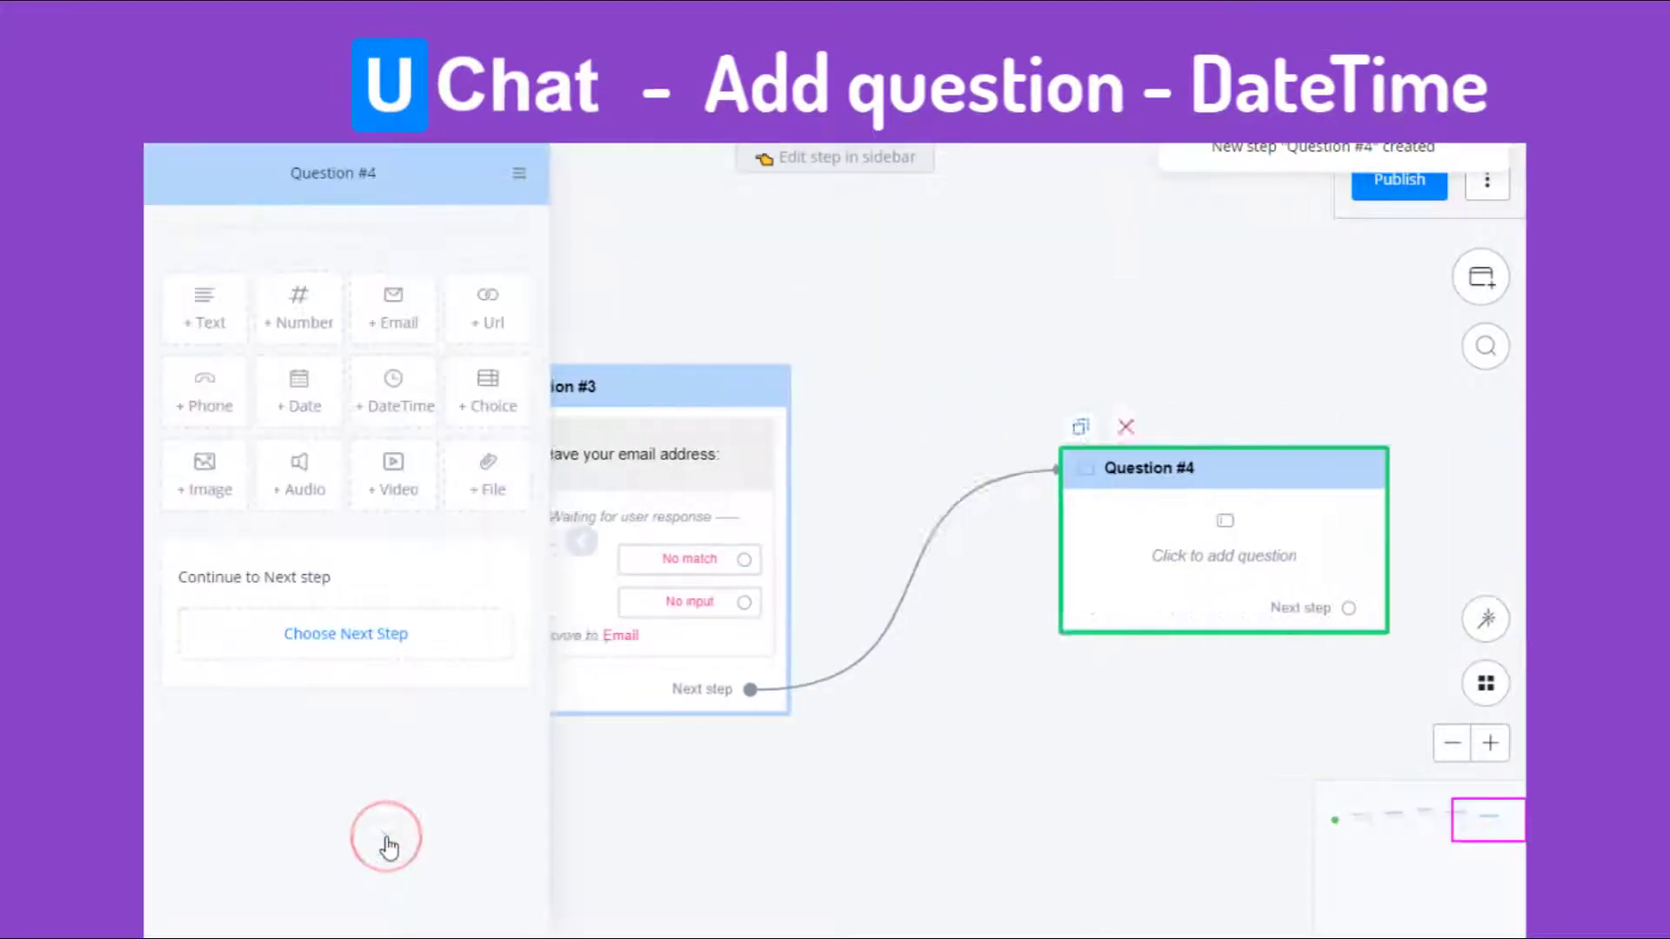
Step: Add a DateTime question "When will you be joining us?" with button text "Select Date&Time" and save its response to dining_time
left_click(388, 420)
left_click(404, 270)
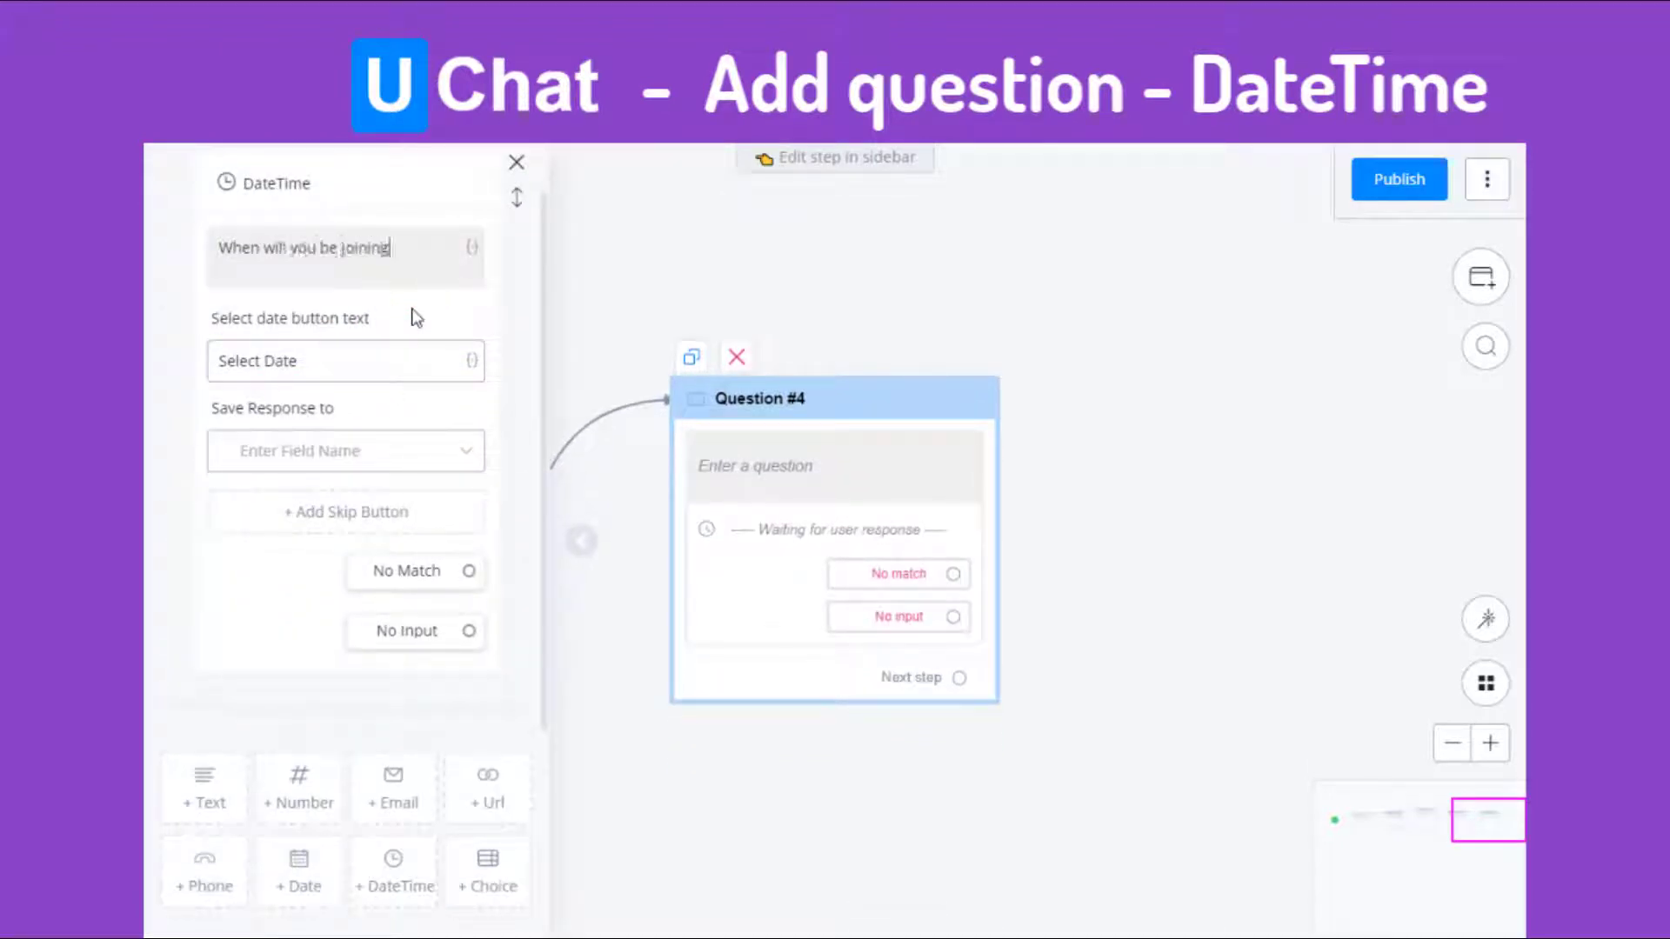
left_click(406, 362)
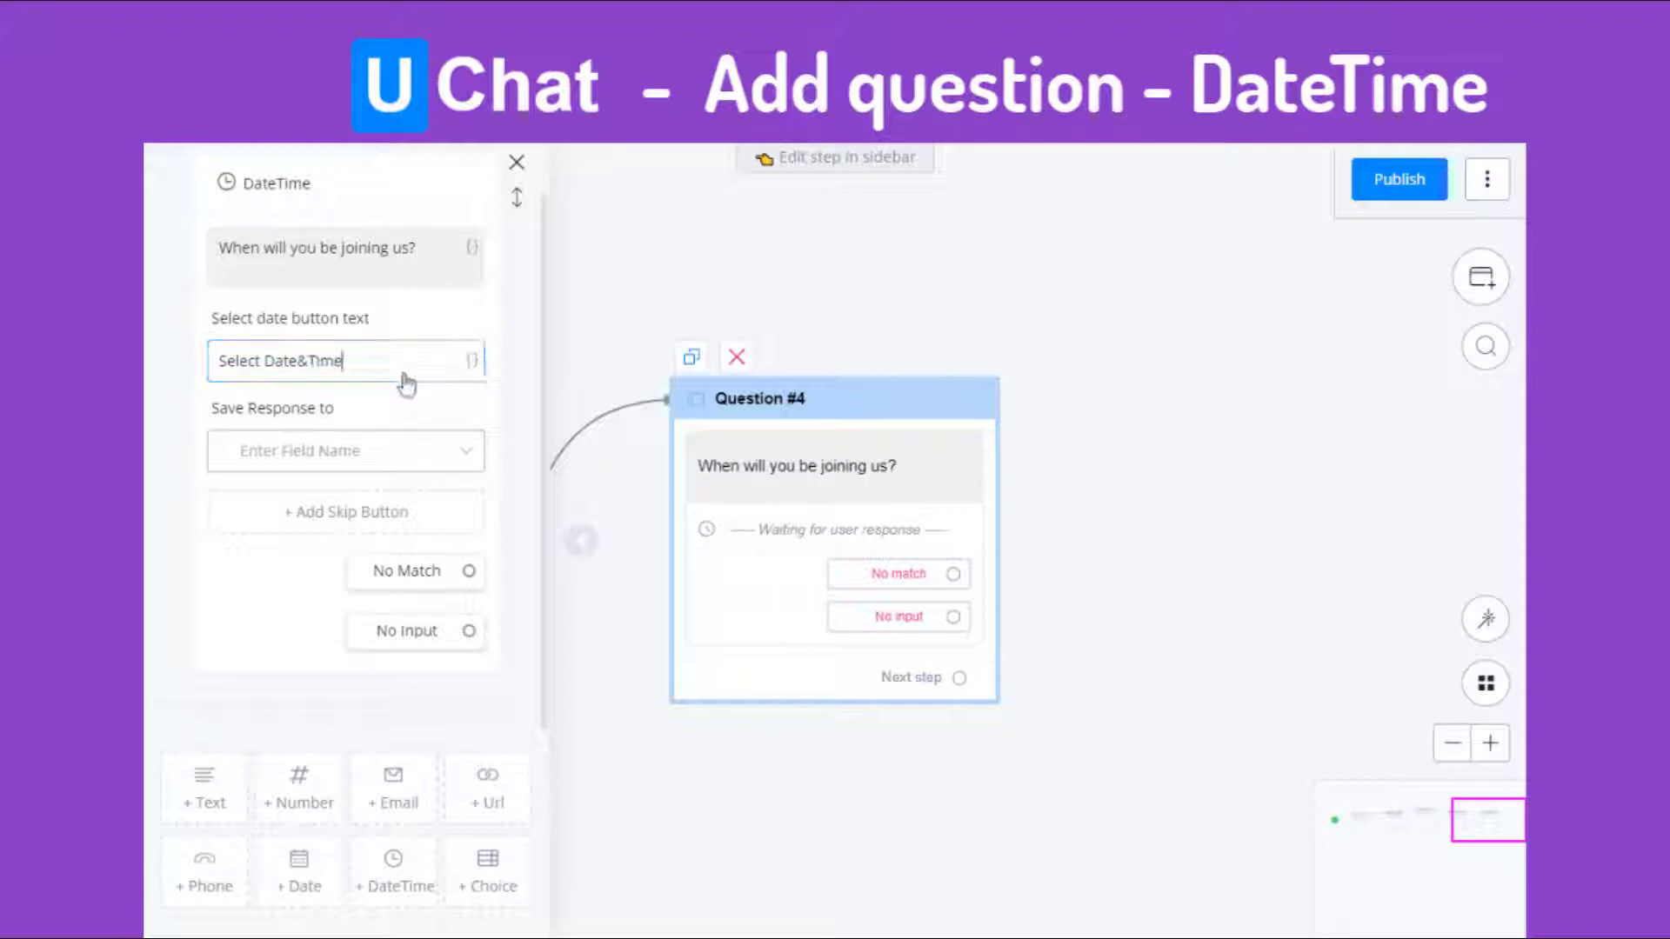
left_click(410, 451)
left_click(380, 553)
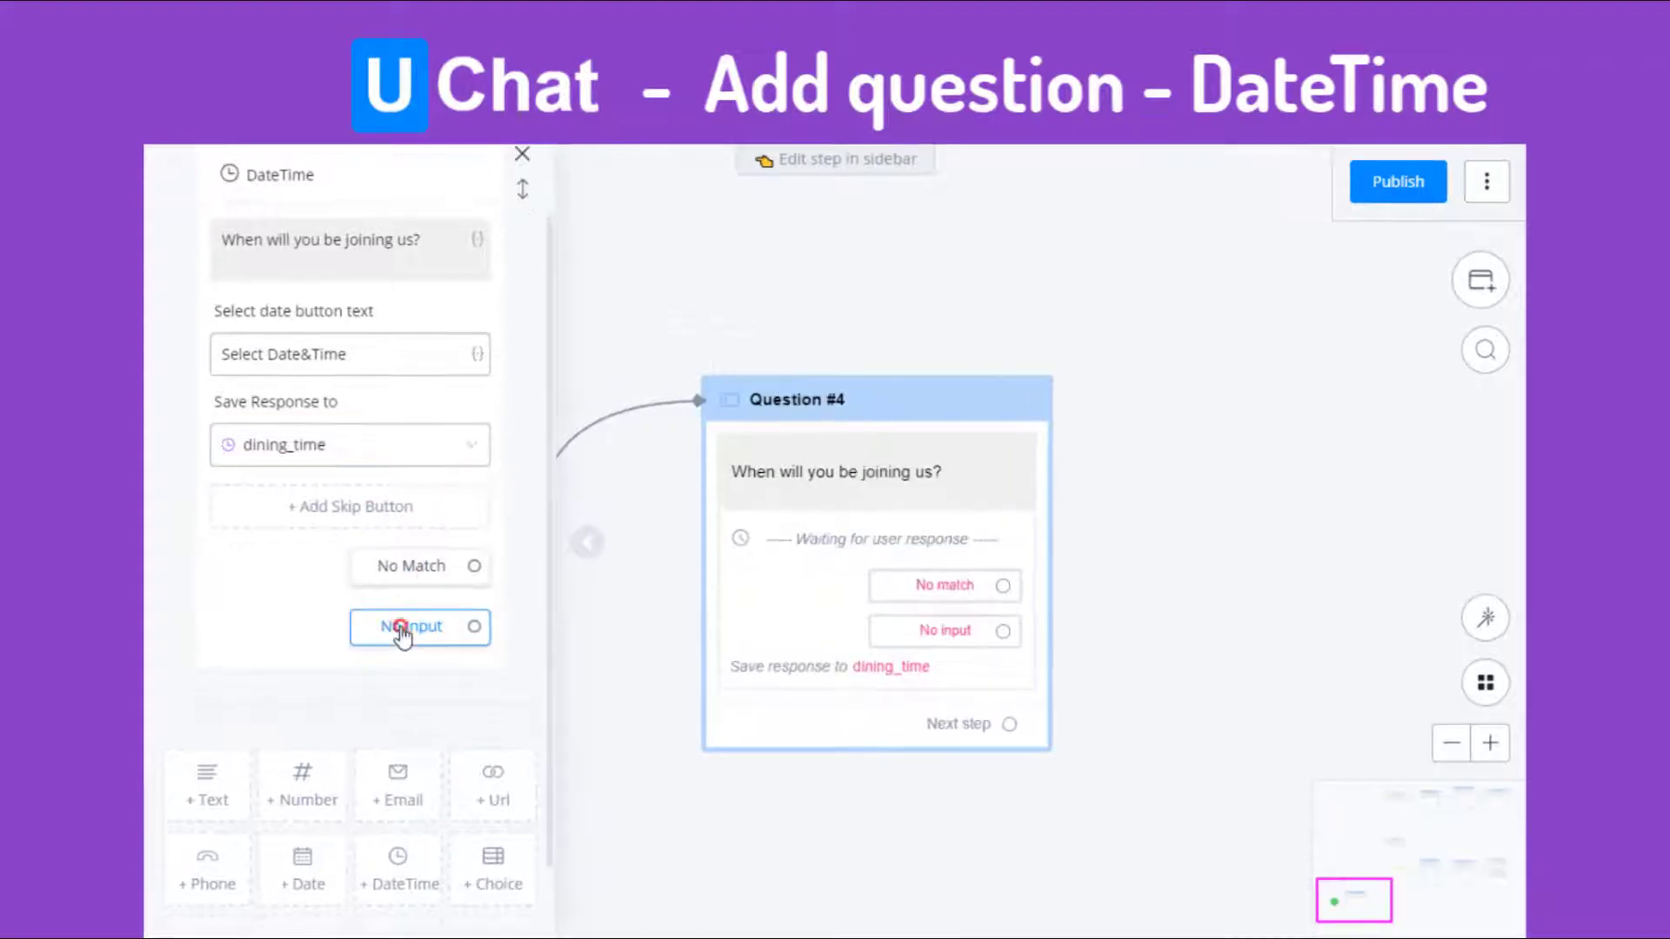
Step: Set the DateTime question's no-input expiry to 5 minutes
left_click(402, 633)
left_click(581, 722)
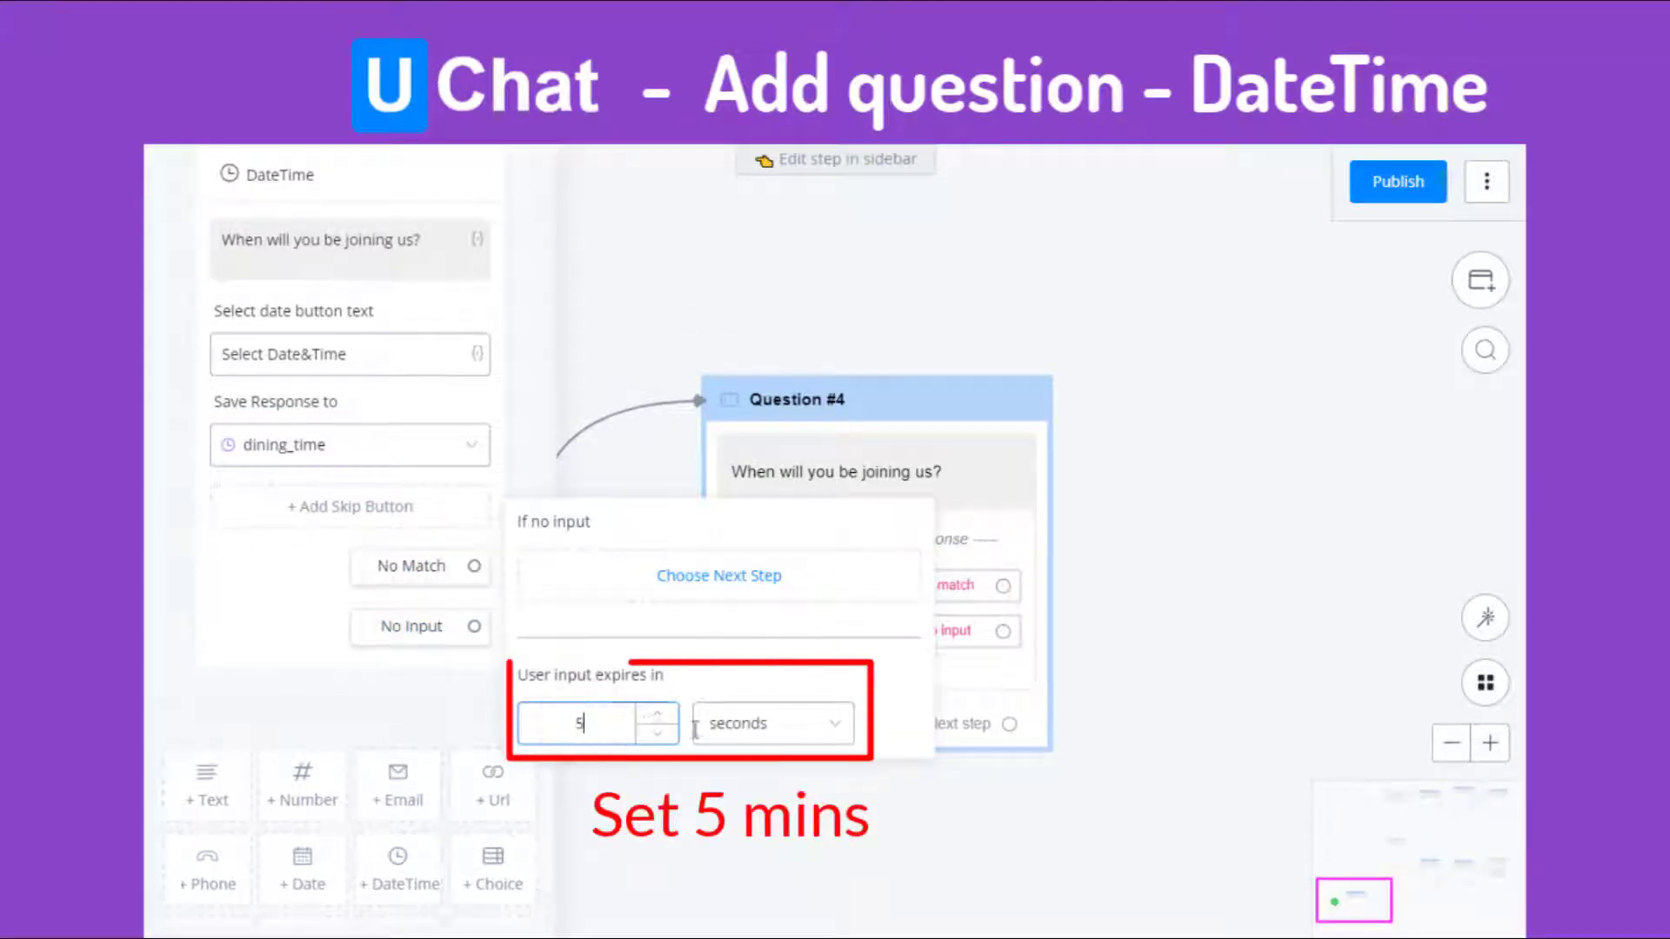
left_click(754, 739)
left_click(767, 813)
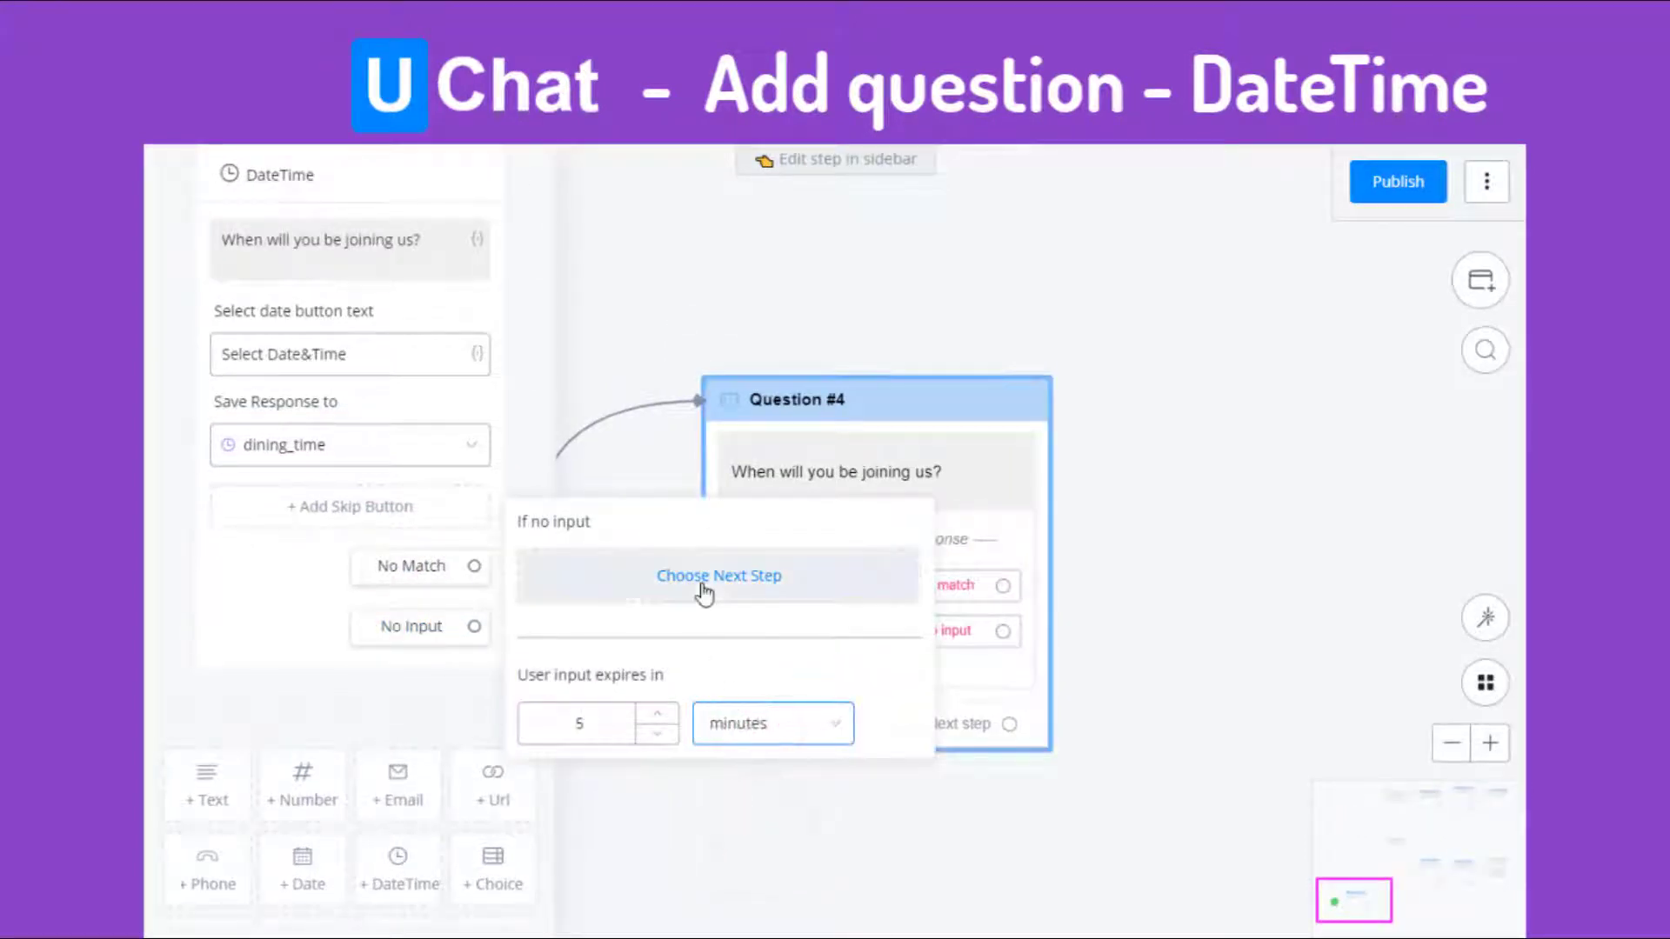
Step: Route the DateTime question's no-input case to a new Send Message step with the text "Need any help with booking?"
left_click(704, 577)
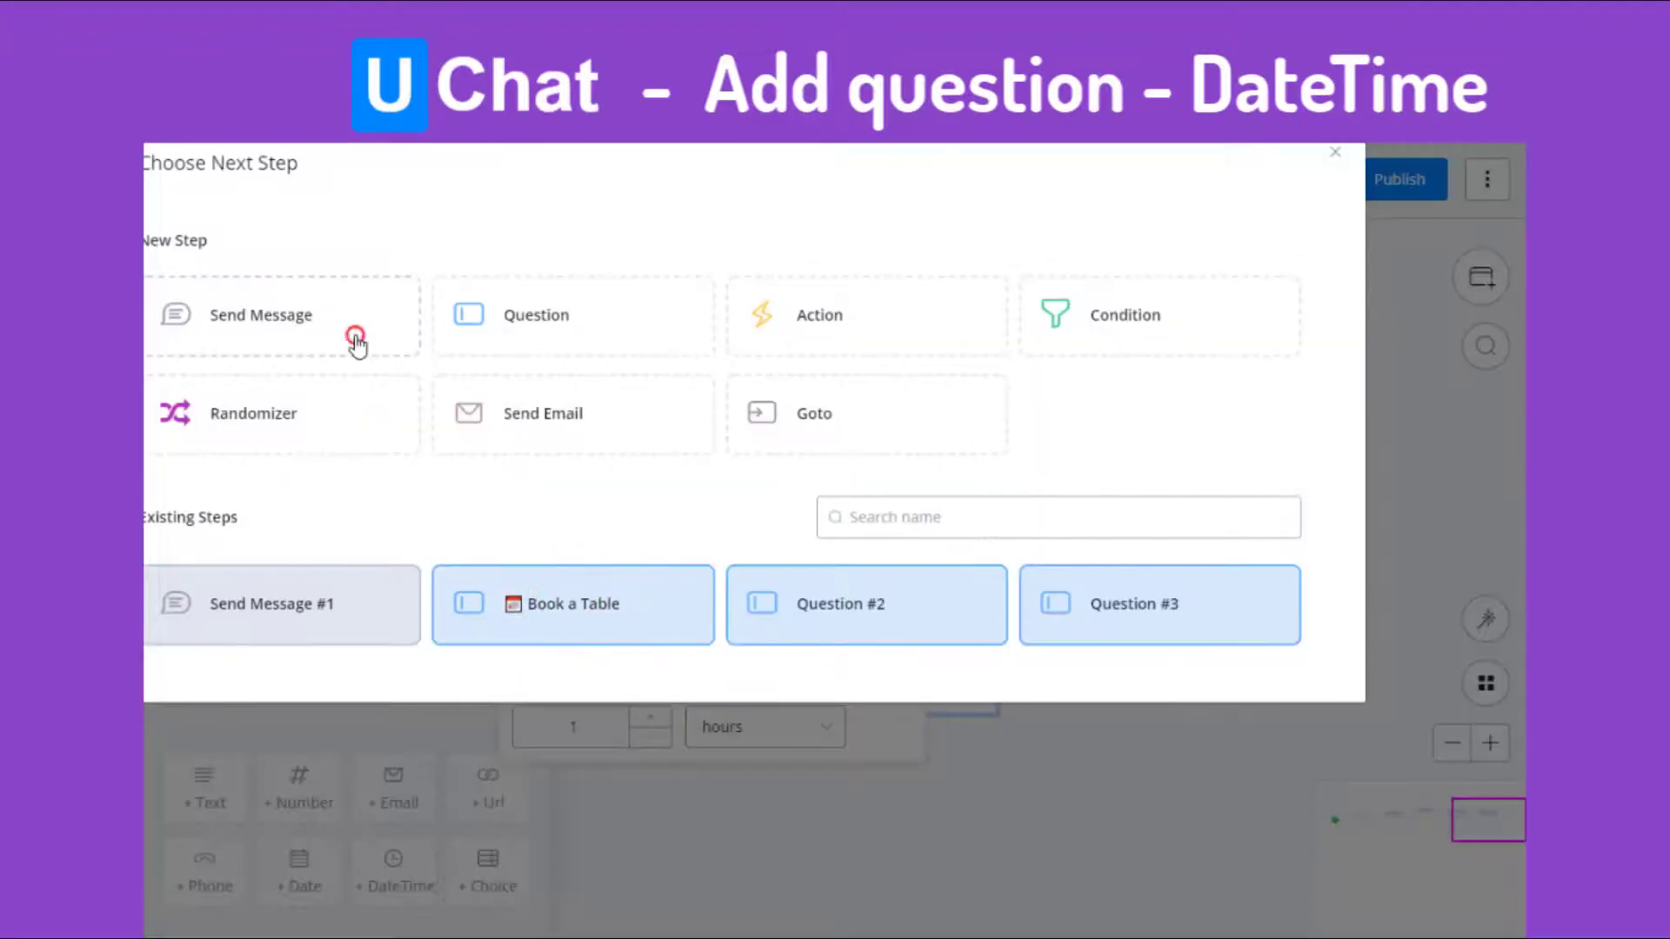
left_click(355, 342)
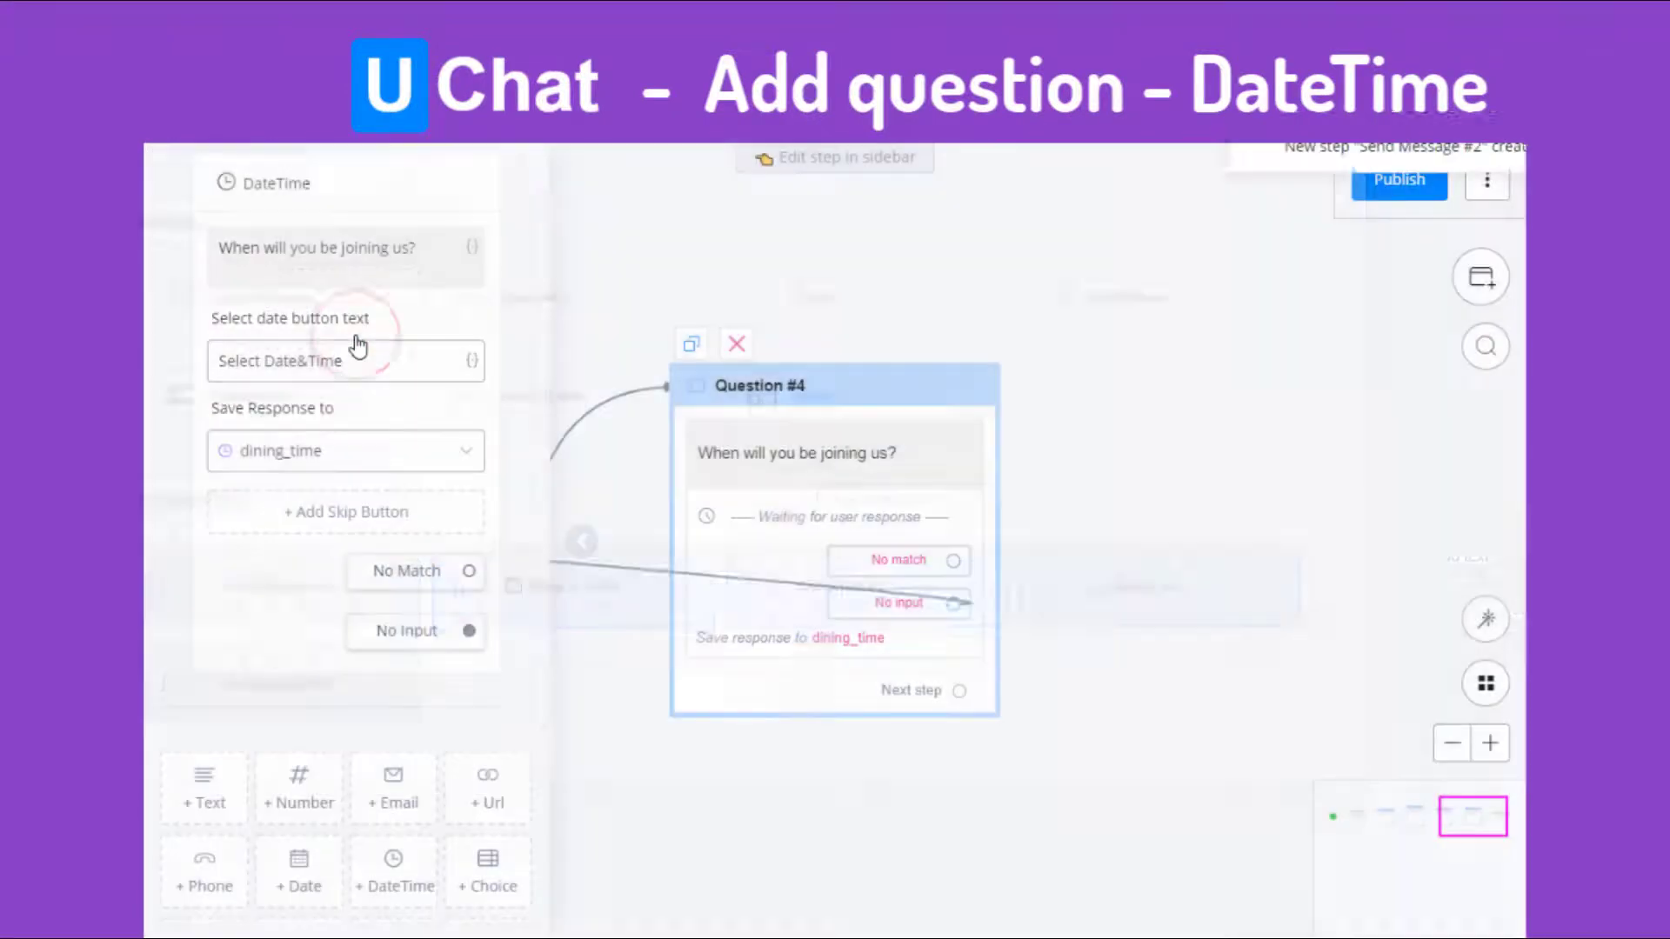
left_click_drag(1133, 649, 739, 640)
left_click(910, 559)
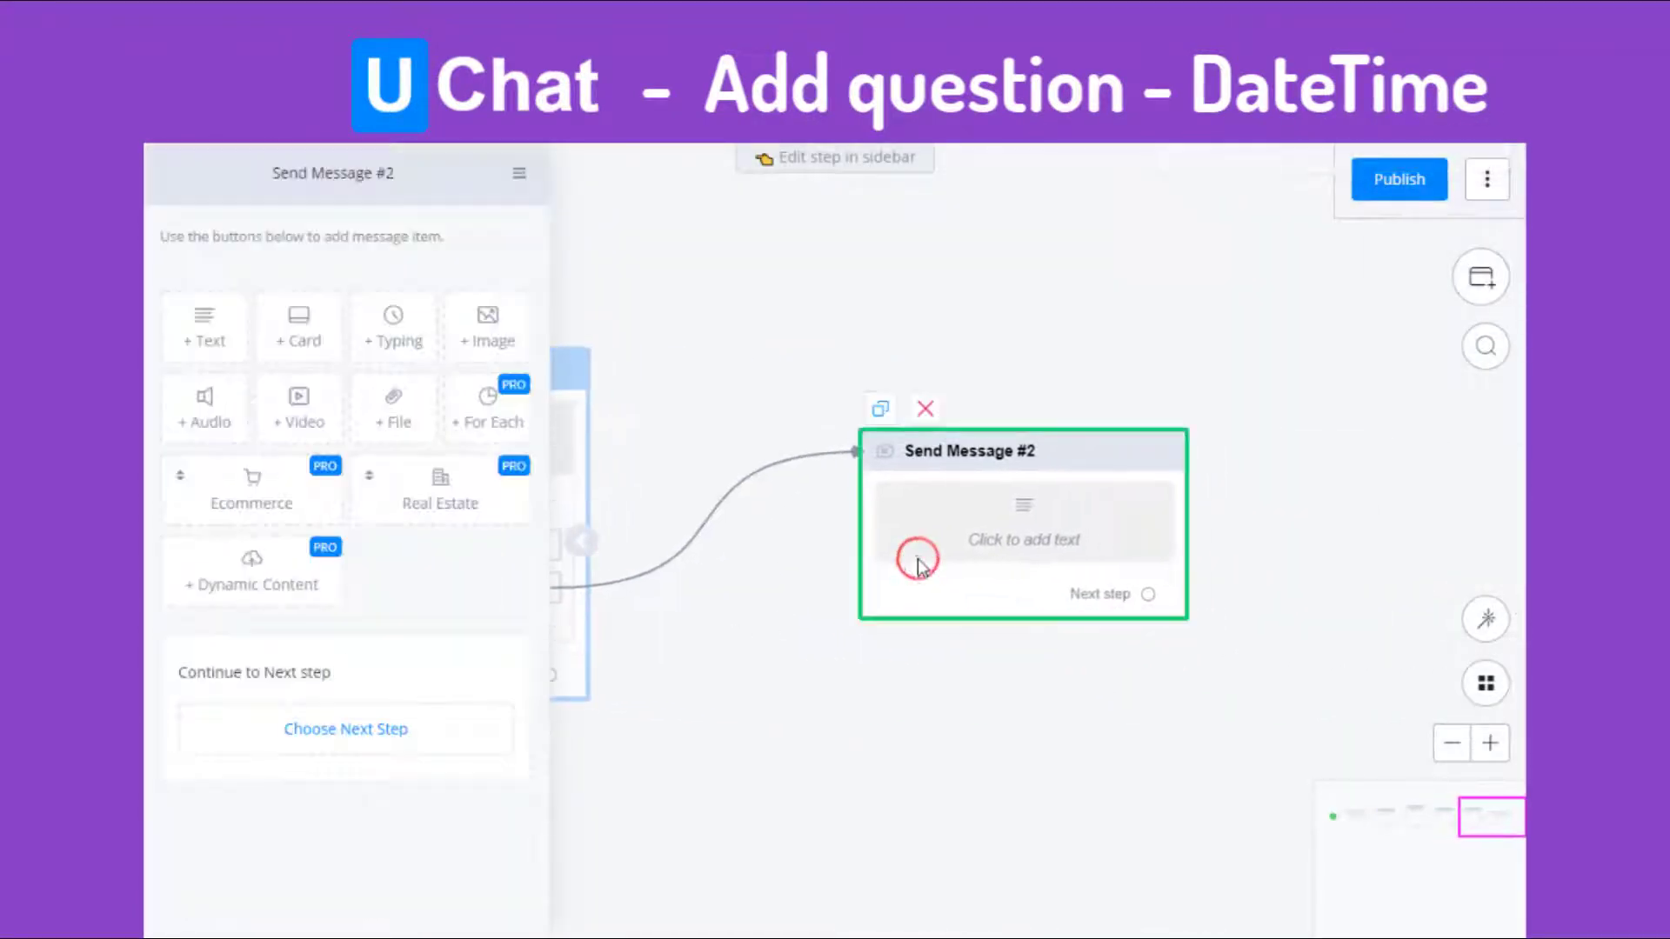
left_click(226, 339)
left_click(298, 216)
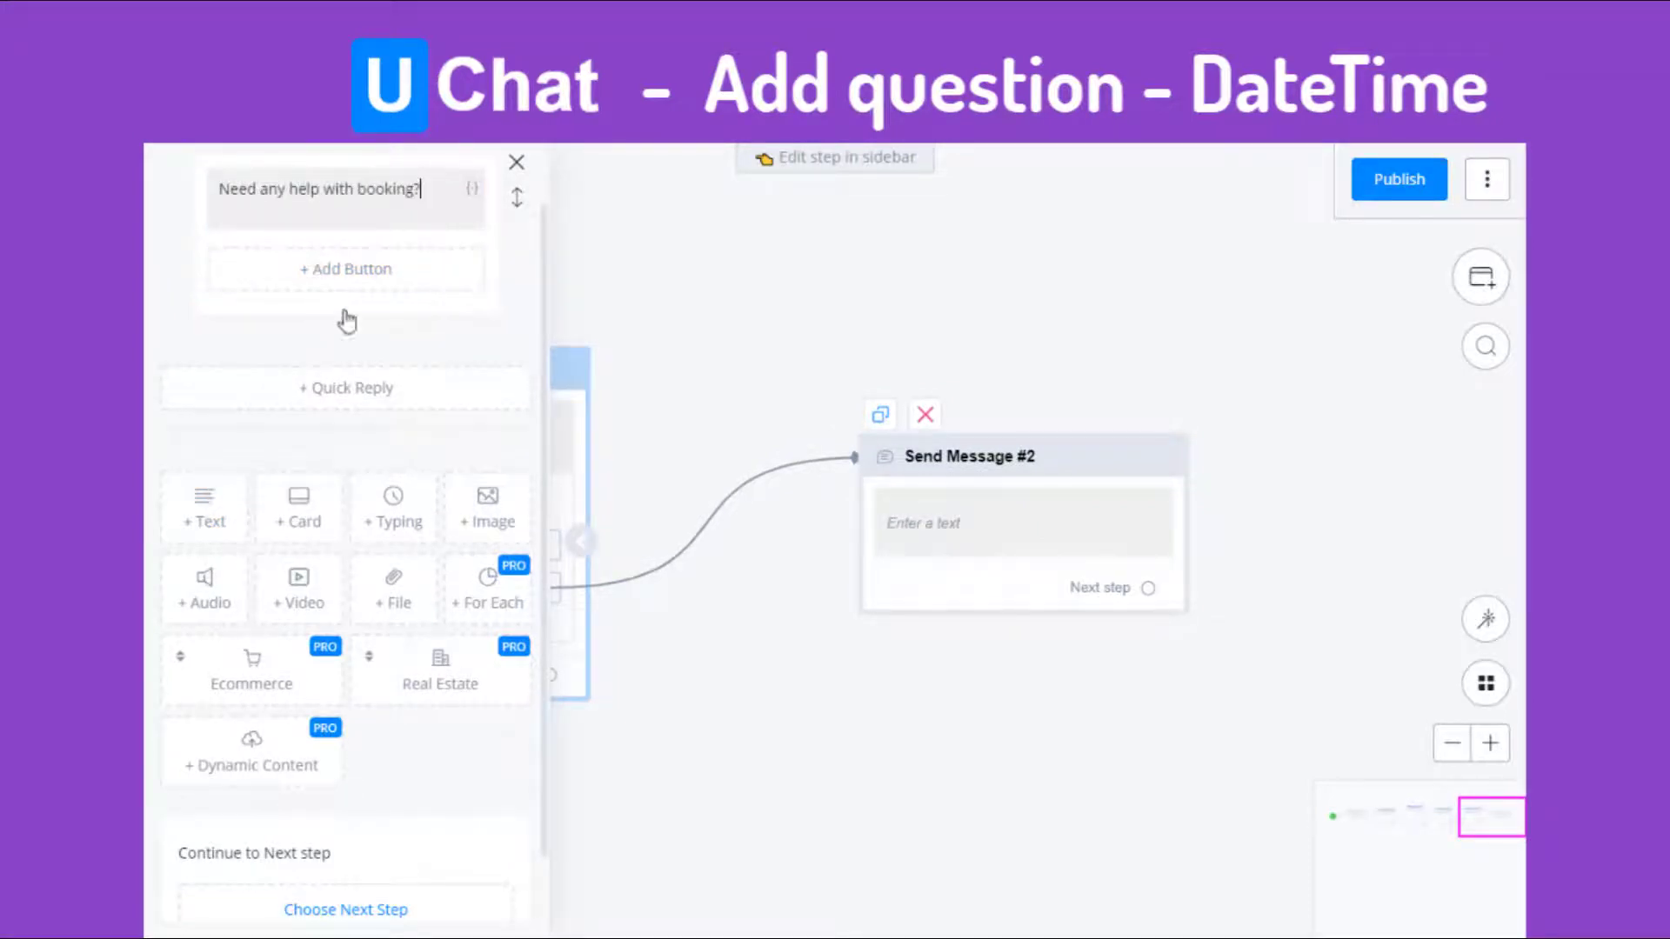
Step: Add a button titled "Call Us" with a red telephone emoji to the booking help message
left_click(410, 287)
triple_click(675, 290)
type("Call Us")
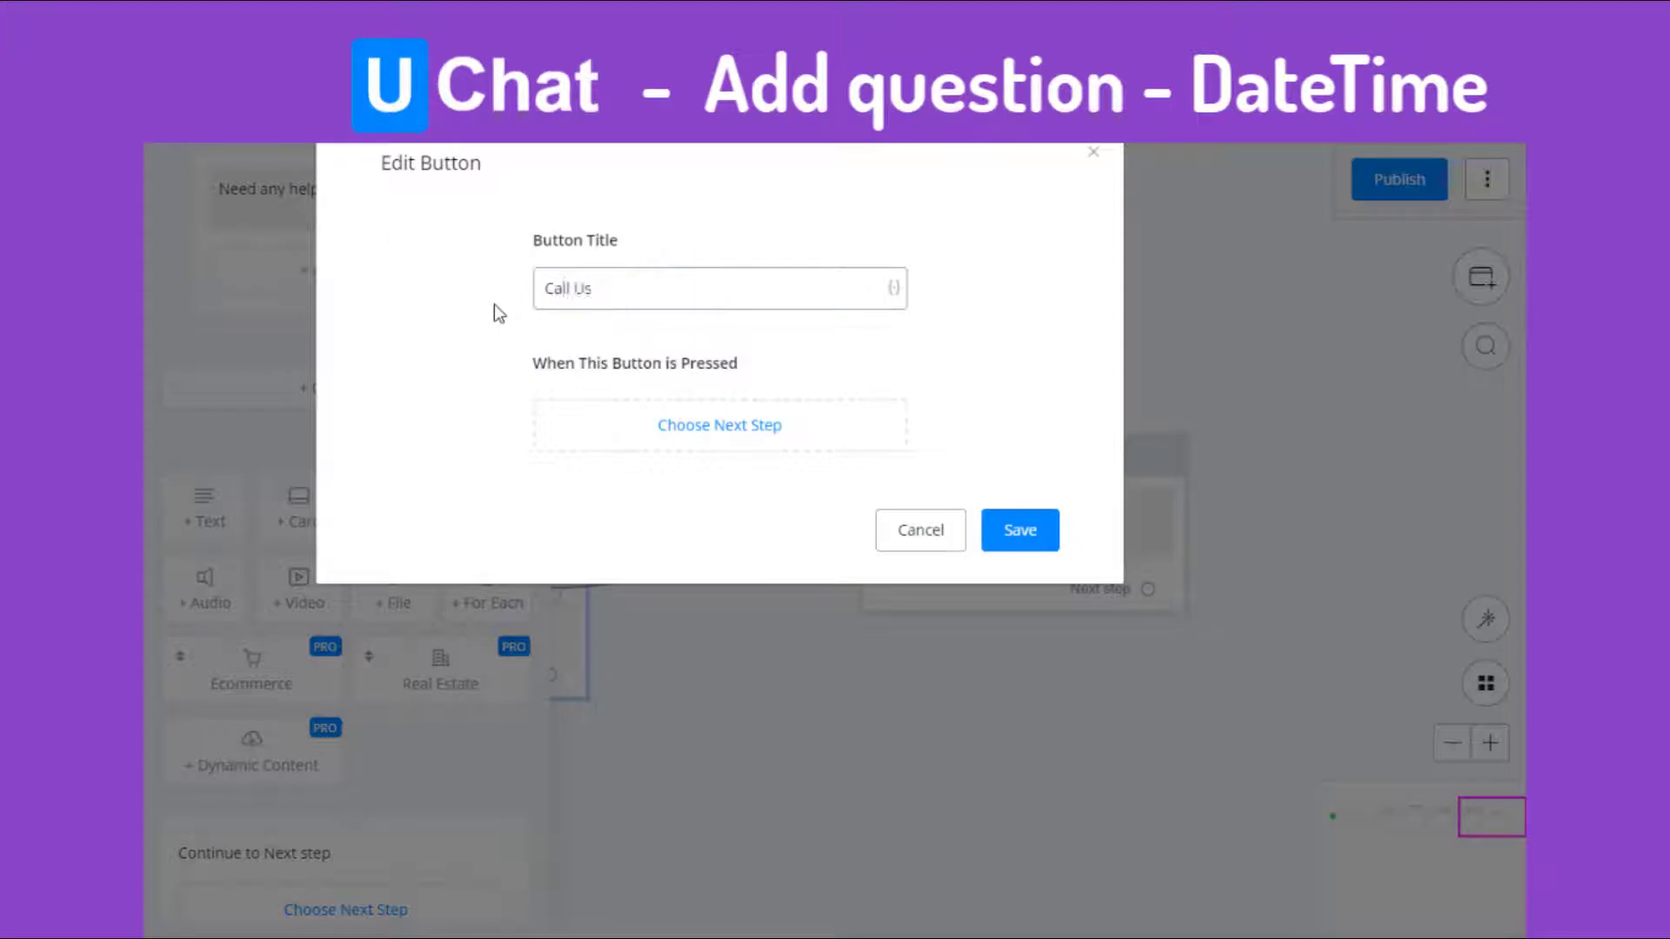
left_click(895, 292)
left_click(953, 170)
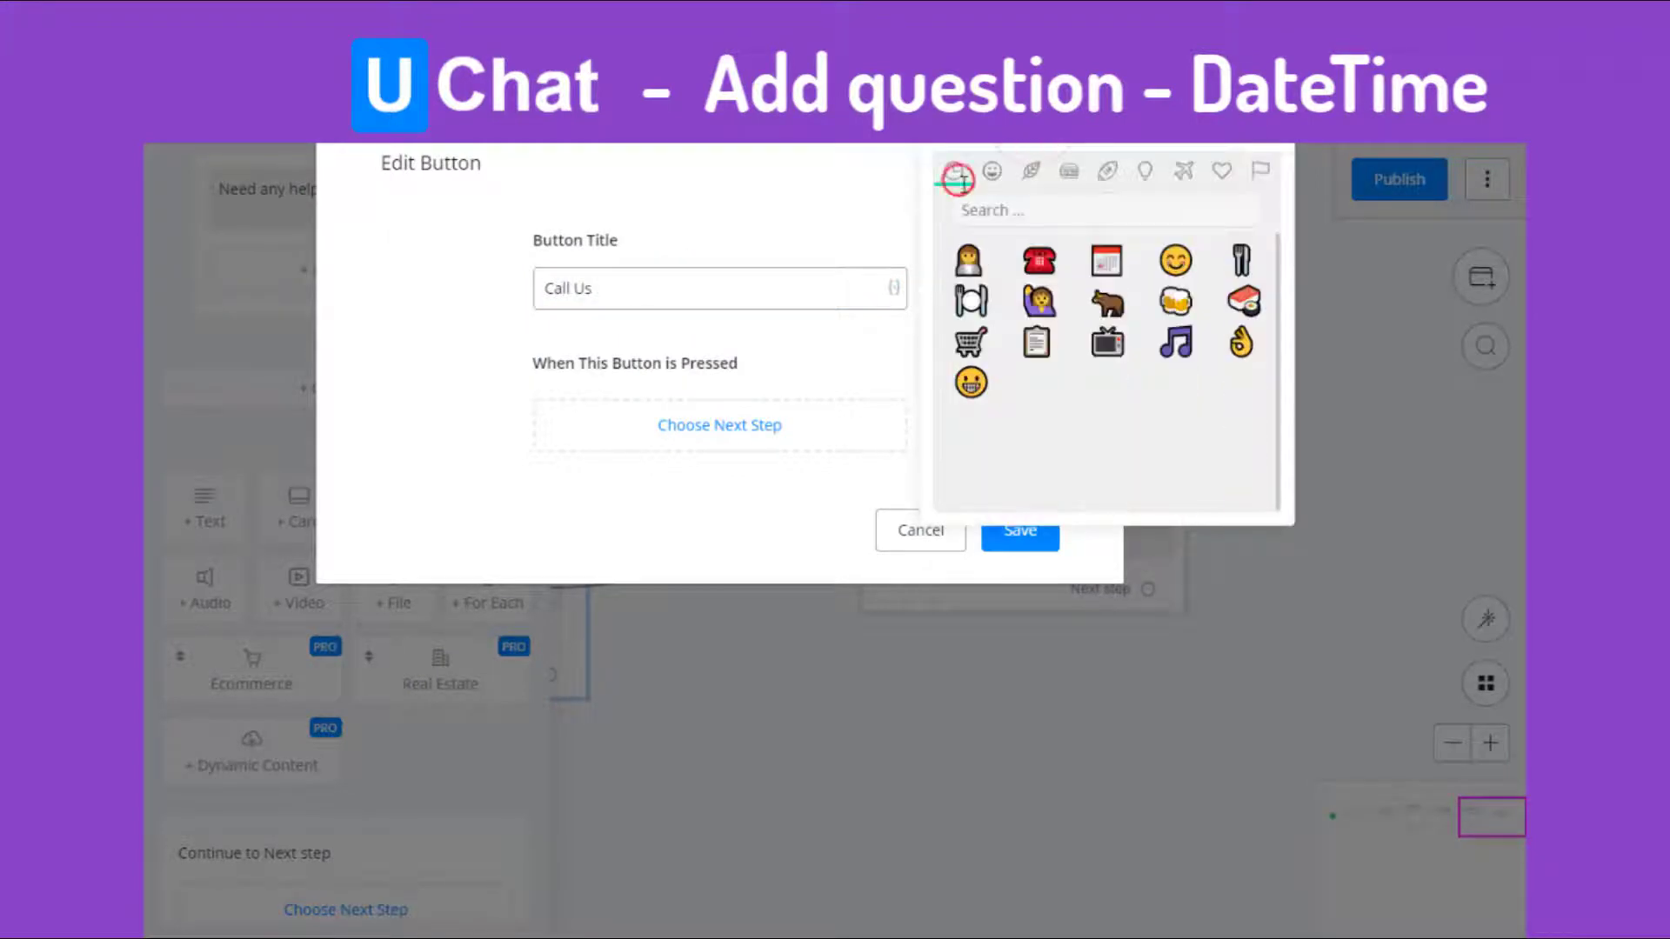
left_click(1038, 261)
left_click(884, 324)
Step: Make the Call Us button call a number using the reception_phone bot field, and save the button
left_click(791, 426)
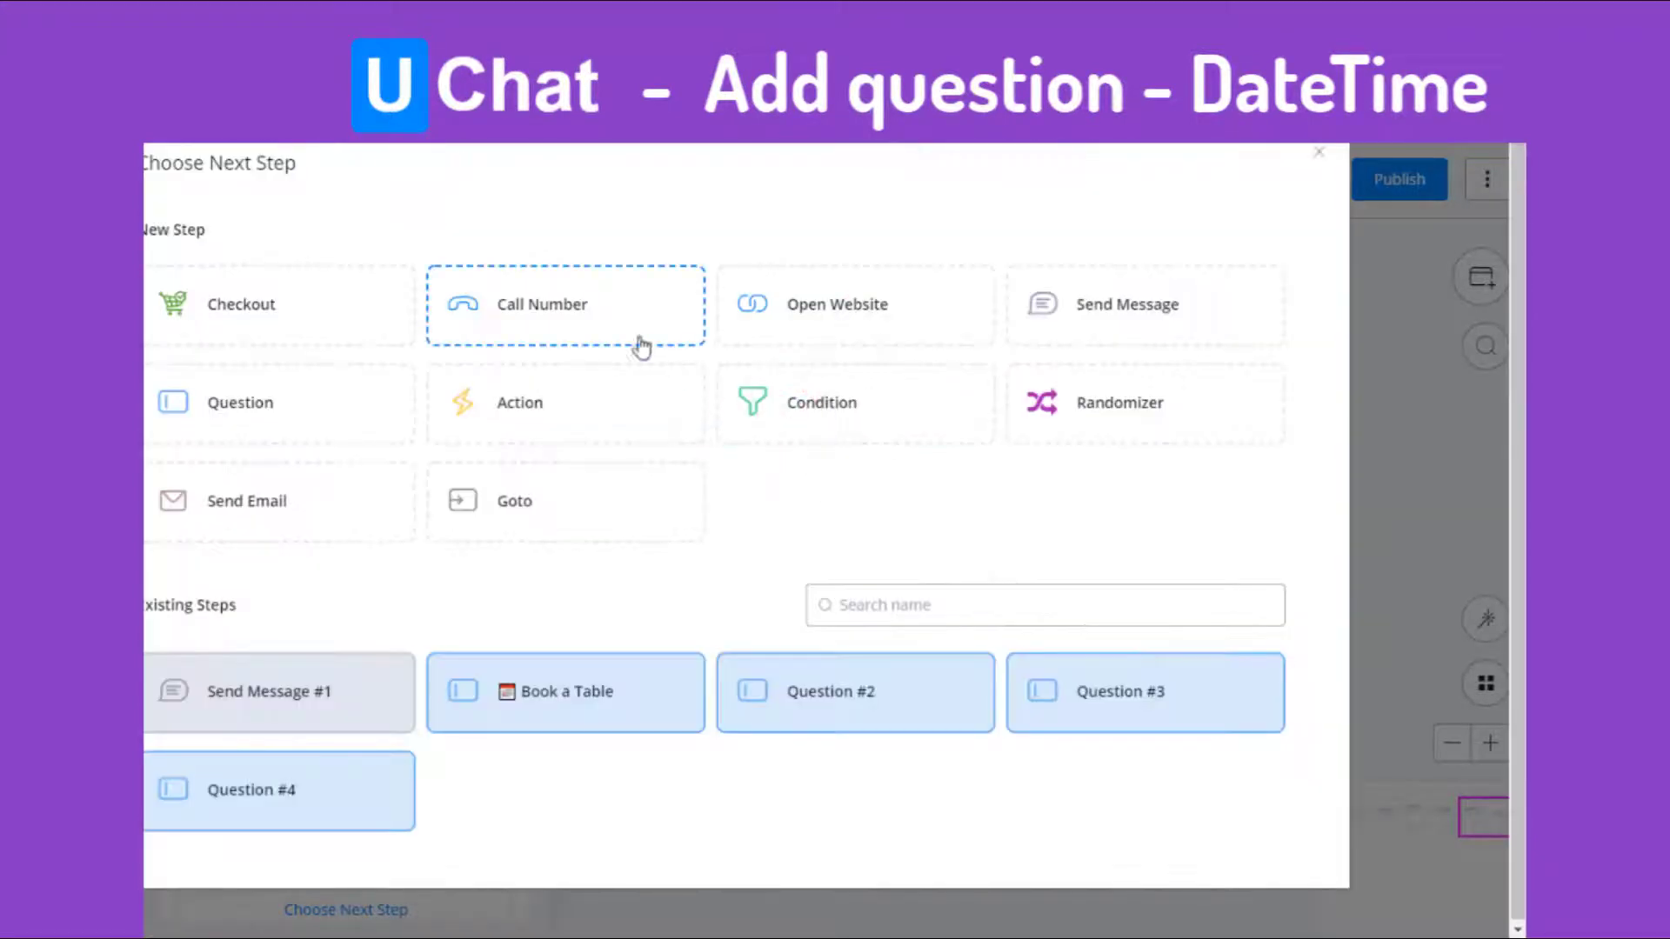
left_click(611, 324)
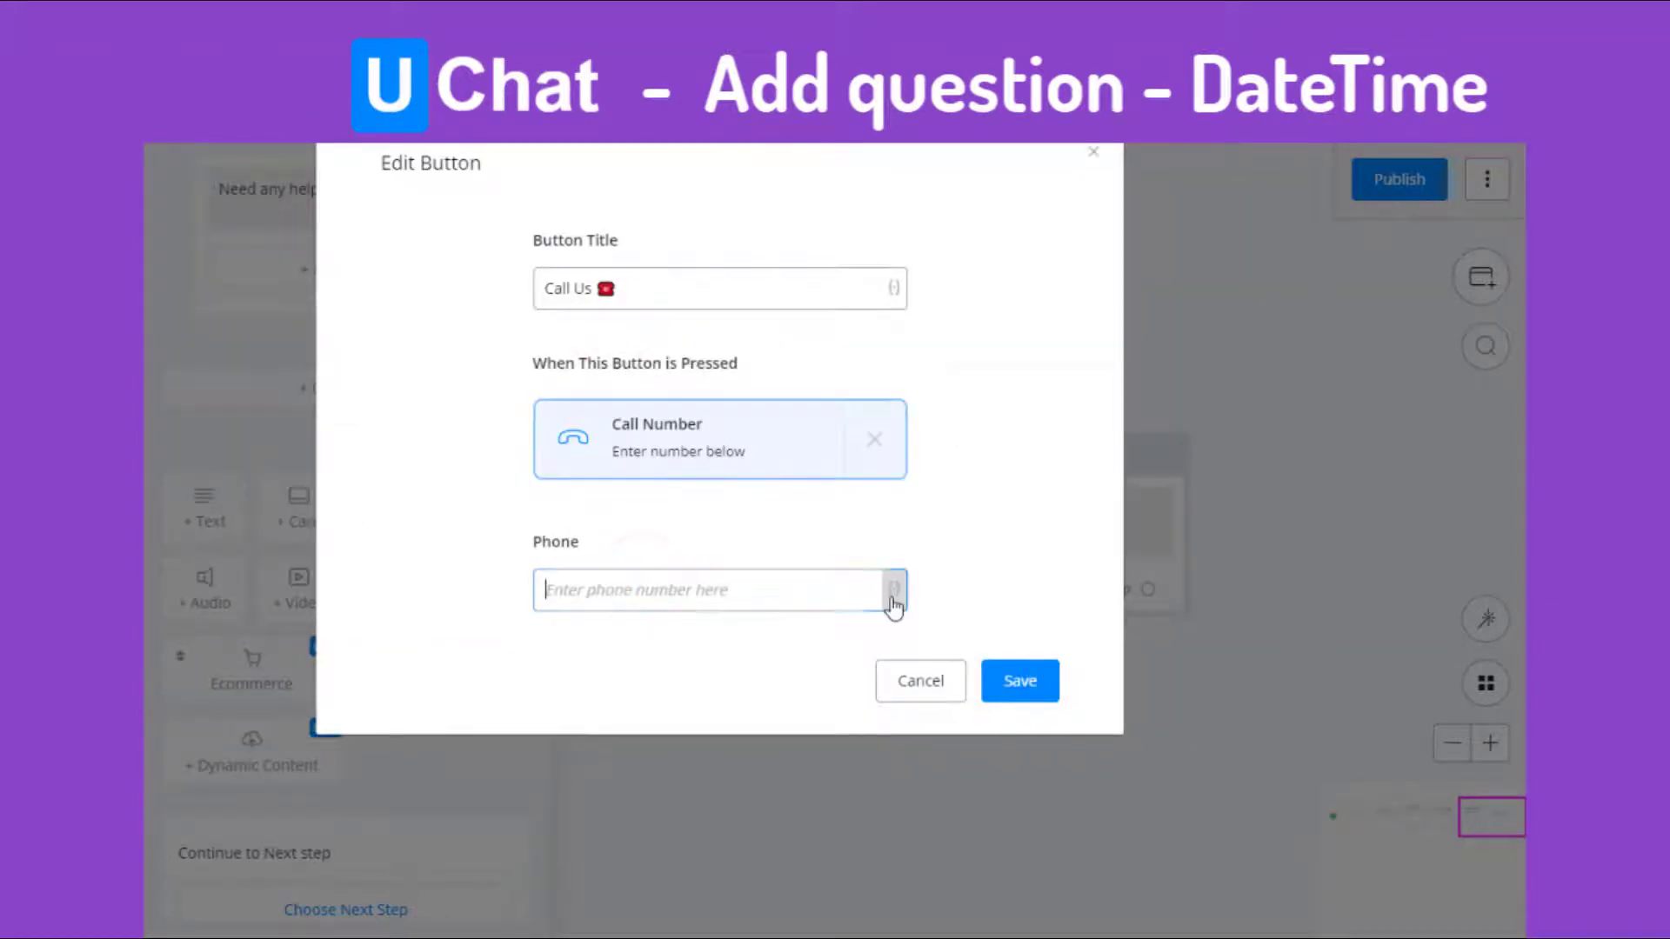
left_click(891, 594)
scroll(1063, 676, "down", 5)
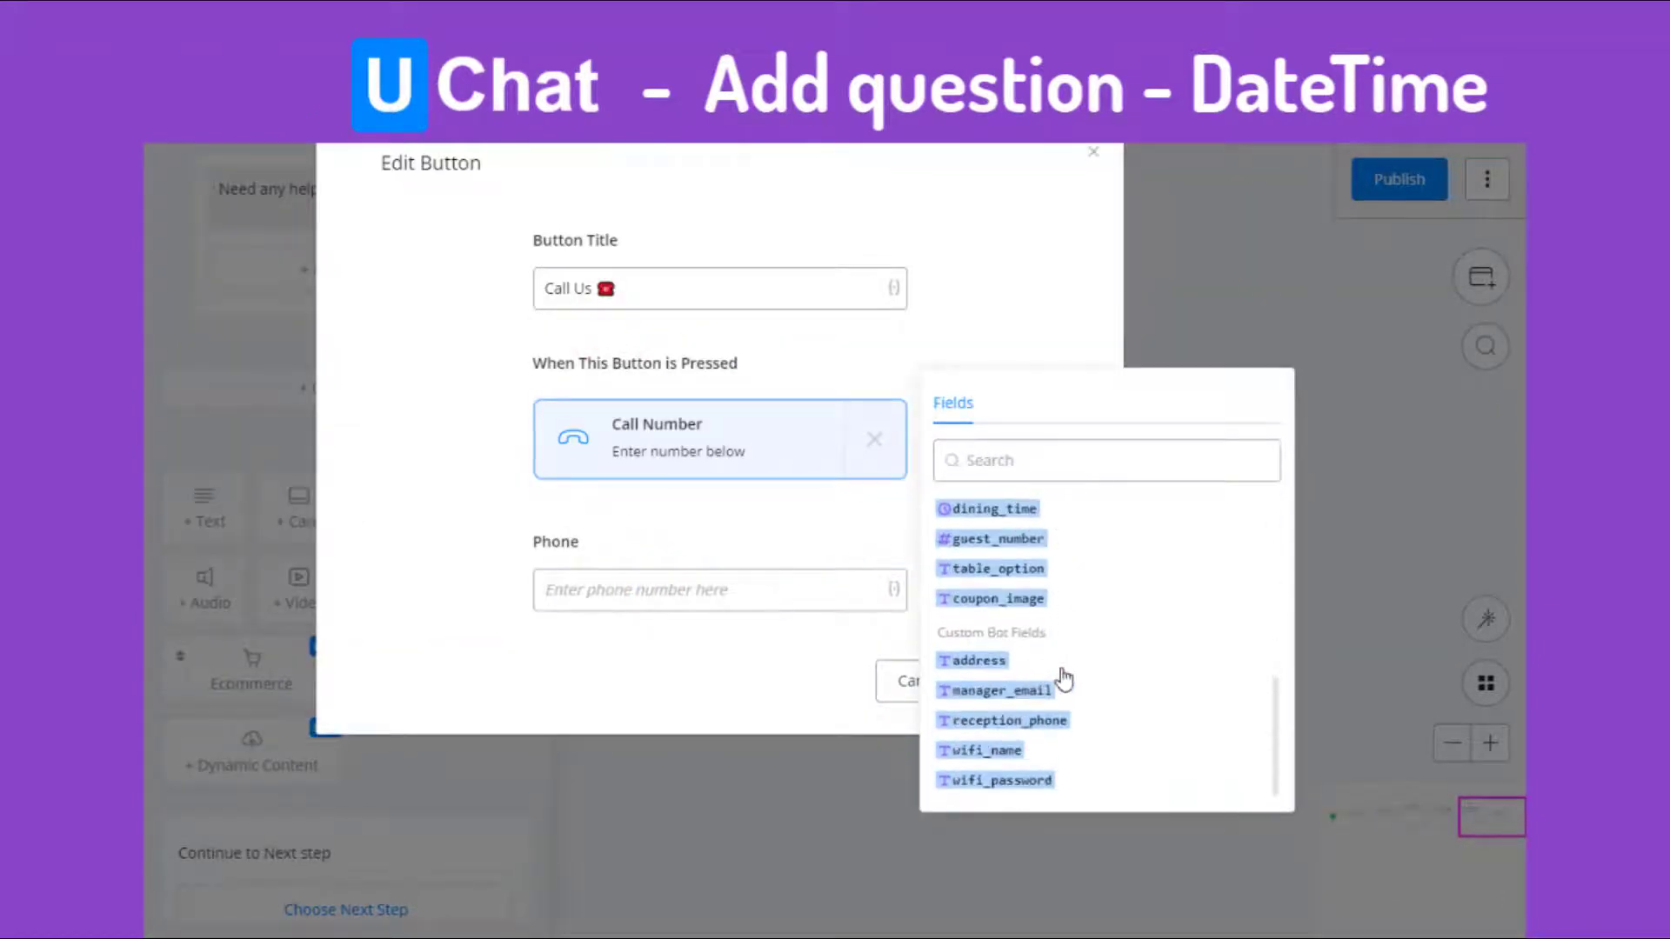
left_click(981, 720)
left_click(812, 682)
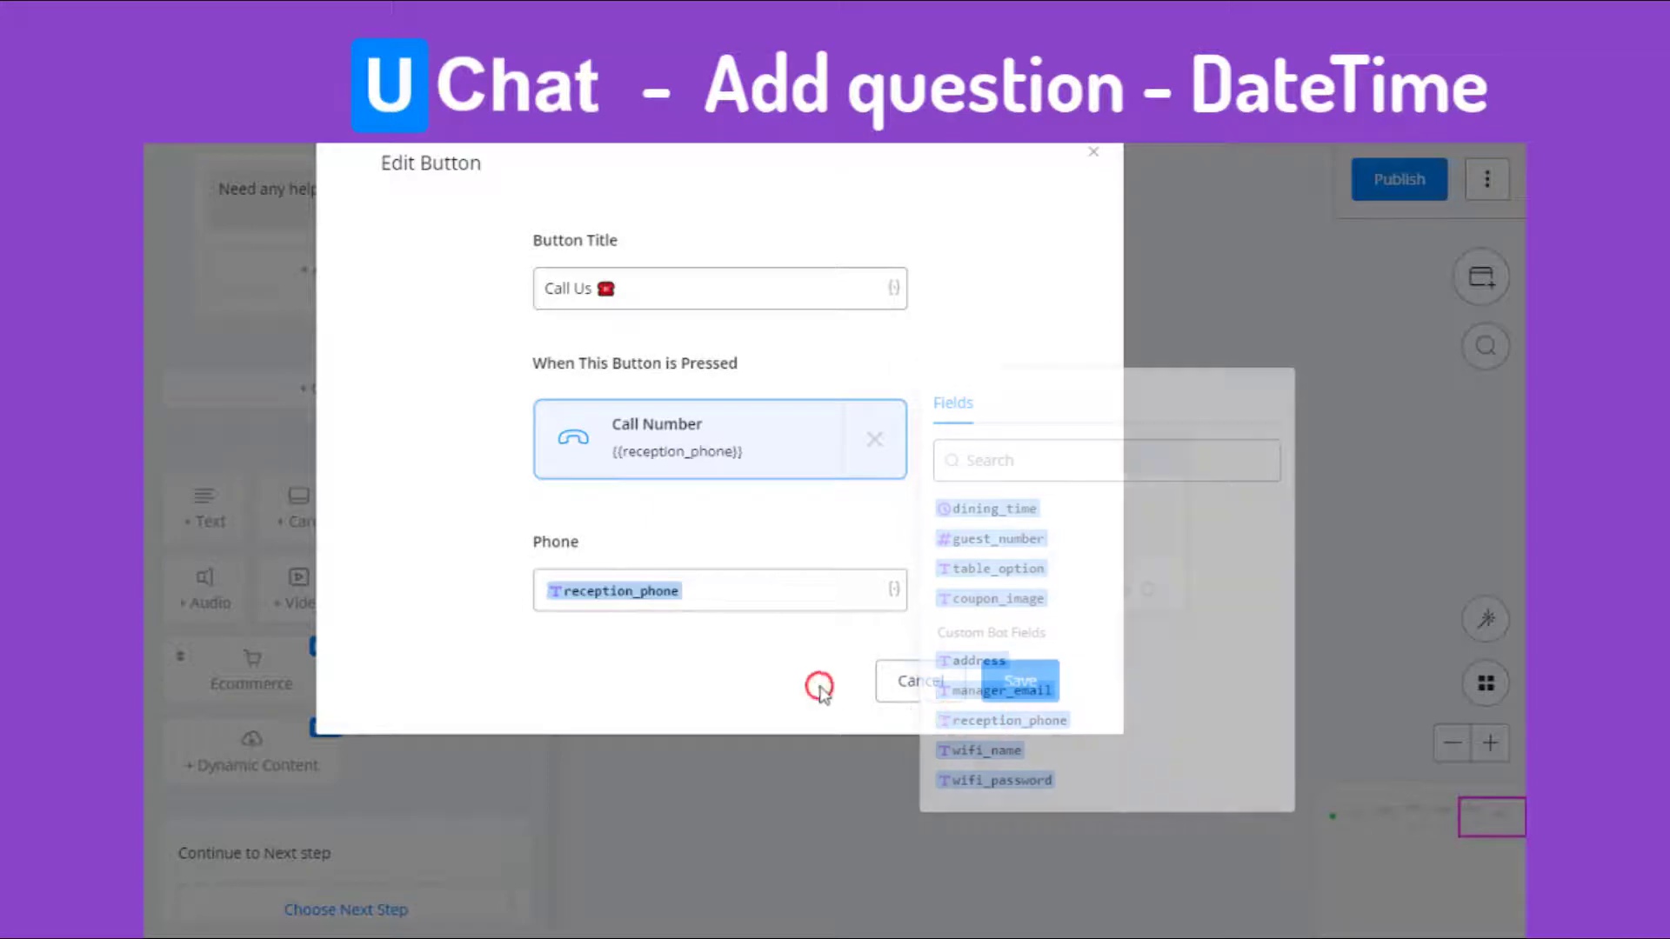
left_click(1002, 693)
Step: Add and save a second button titled "Chat with human" with a woman emoji on the booking help message
left_click(421, 334)
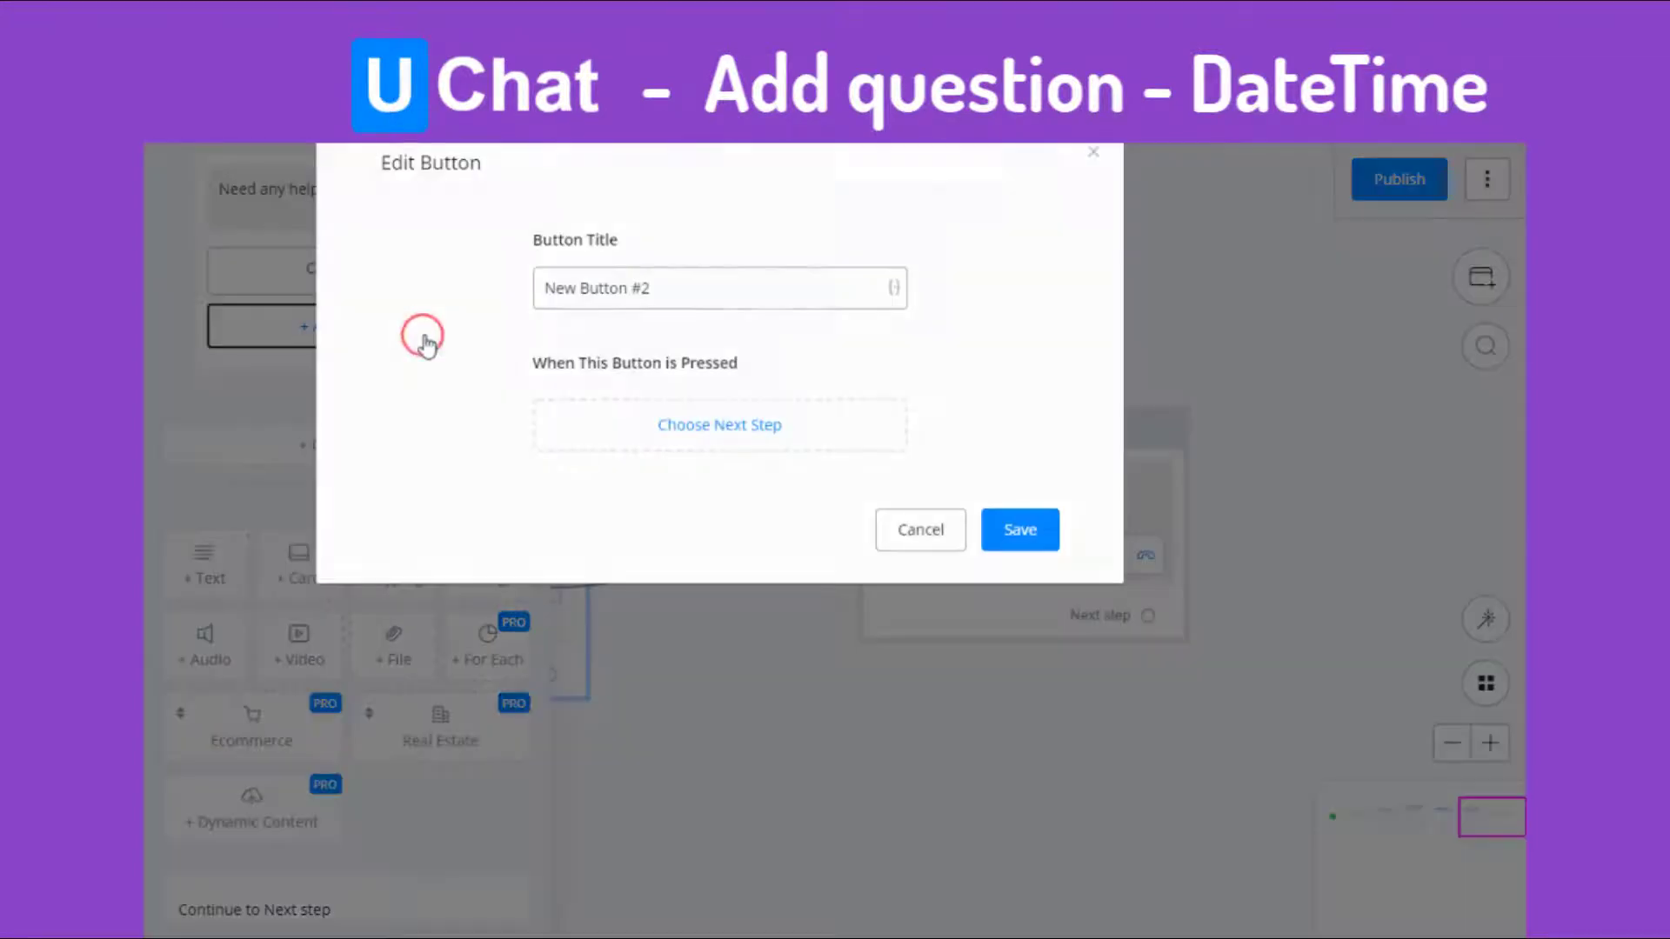
triple_click(681, 295)
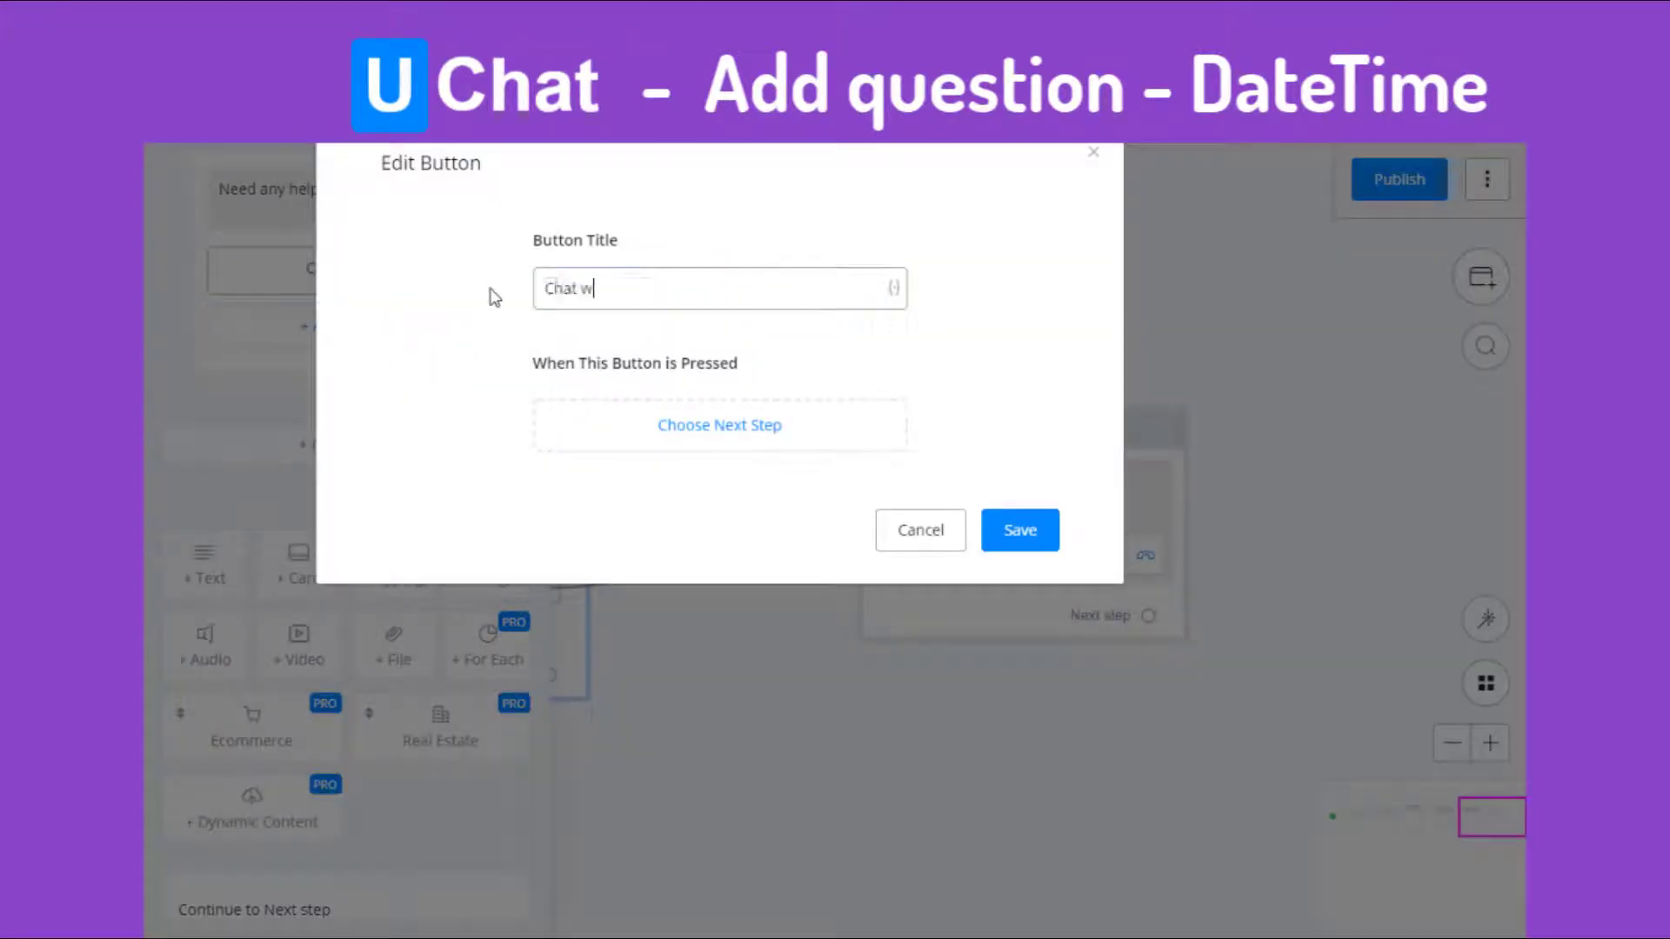
left_click(893, 288)
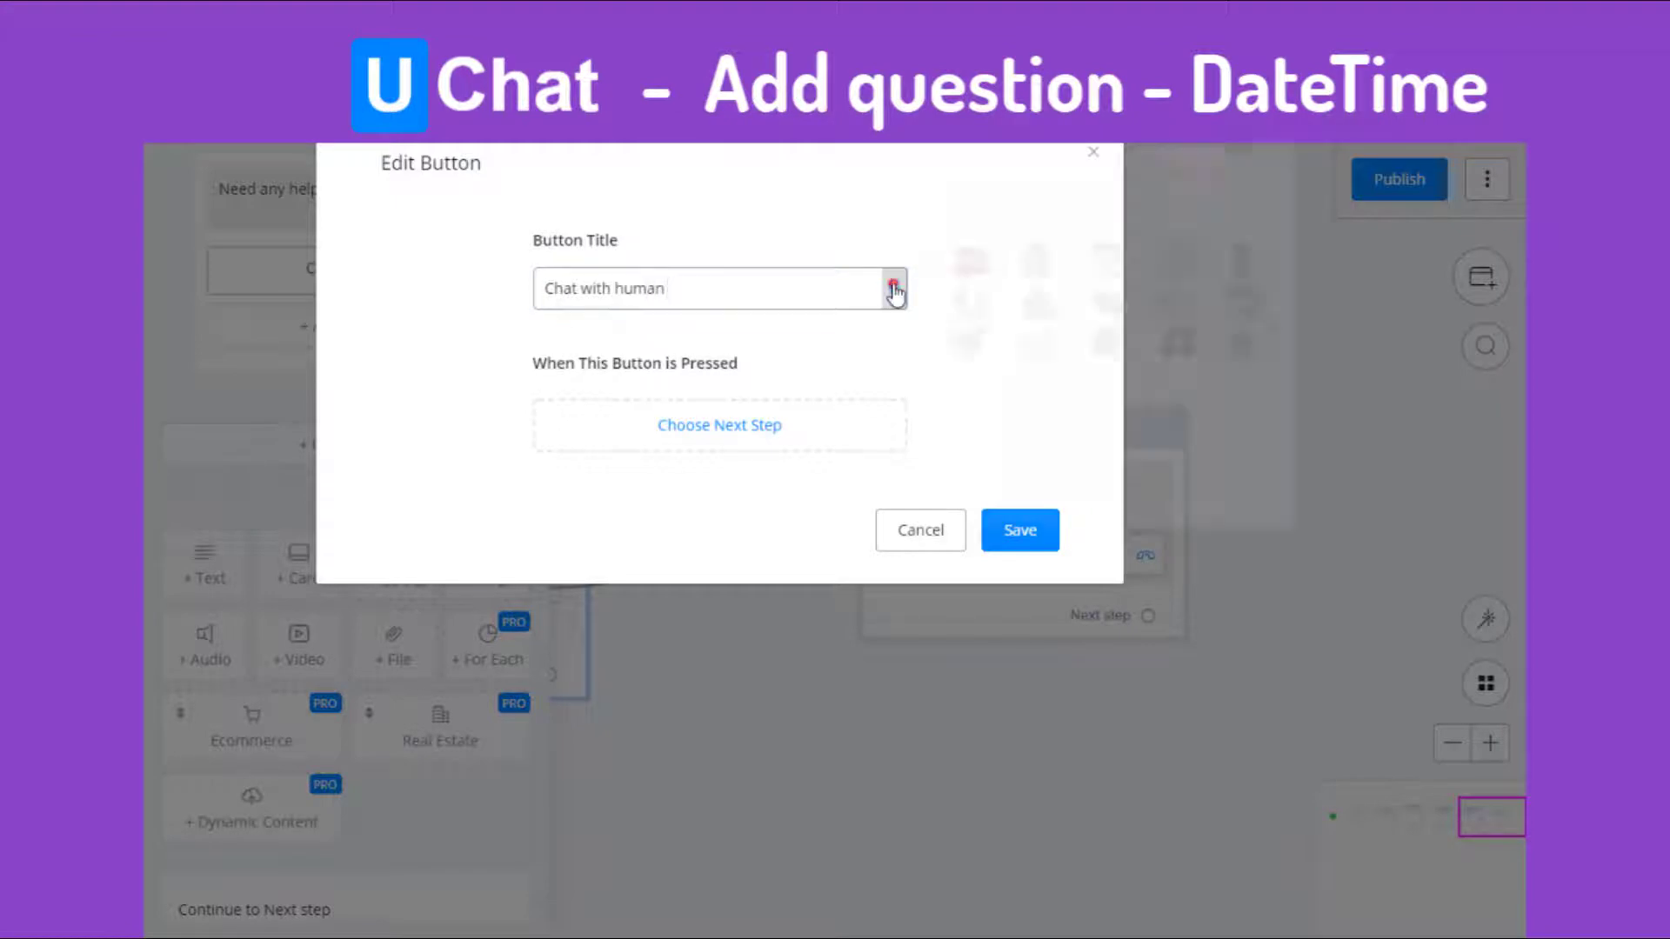
left_click(1032, 253)
left_click(896, 363)
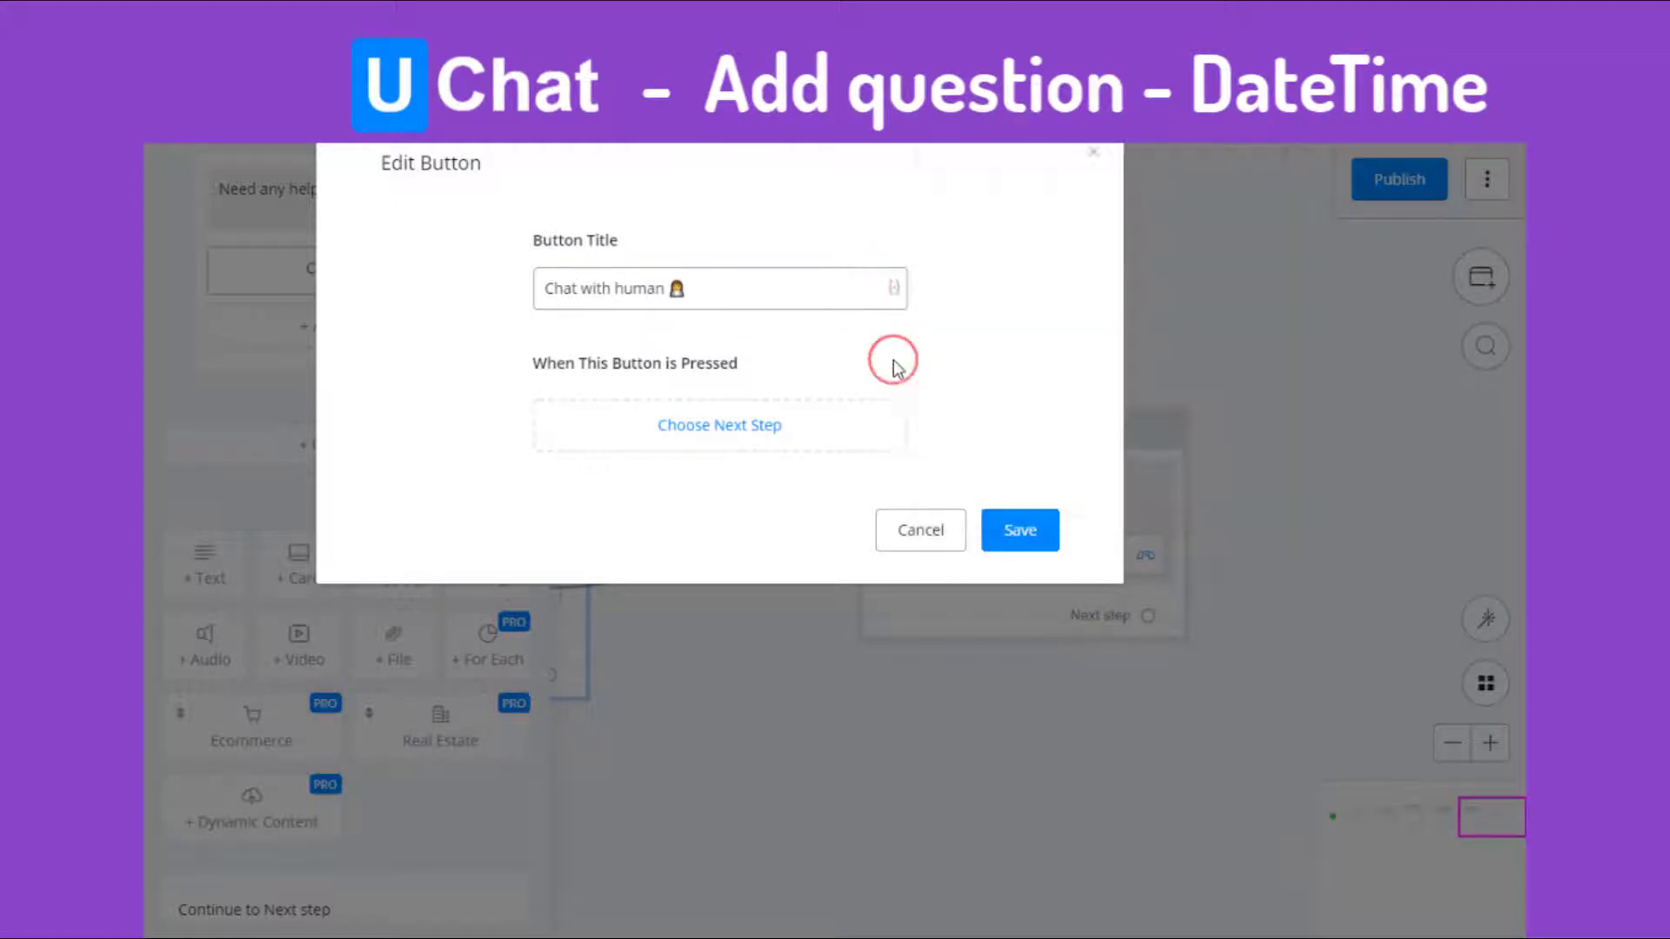
left_click(1013, 535)
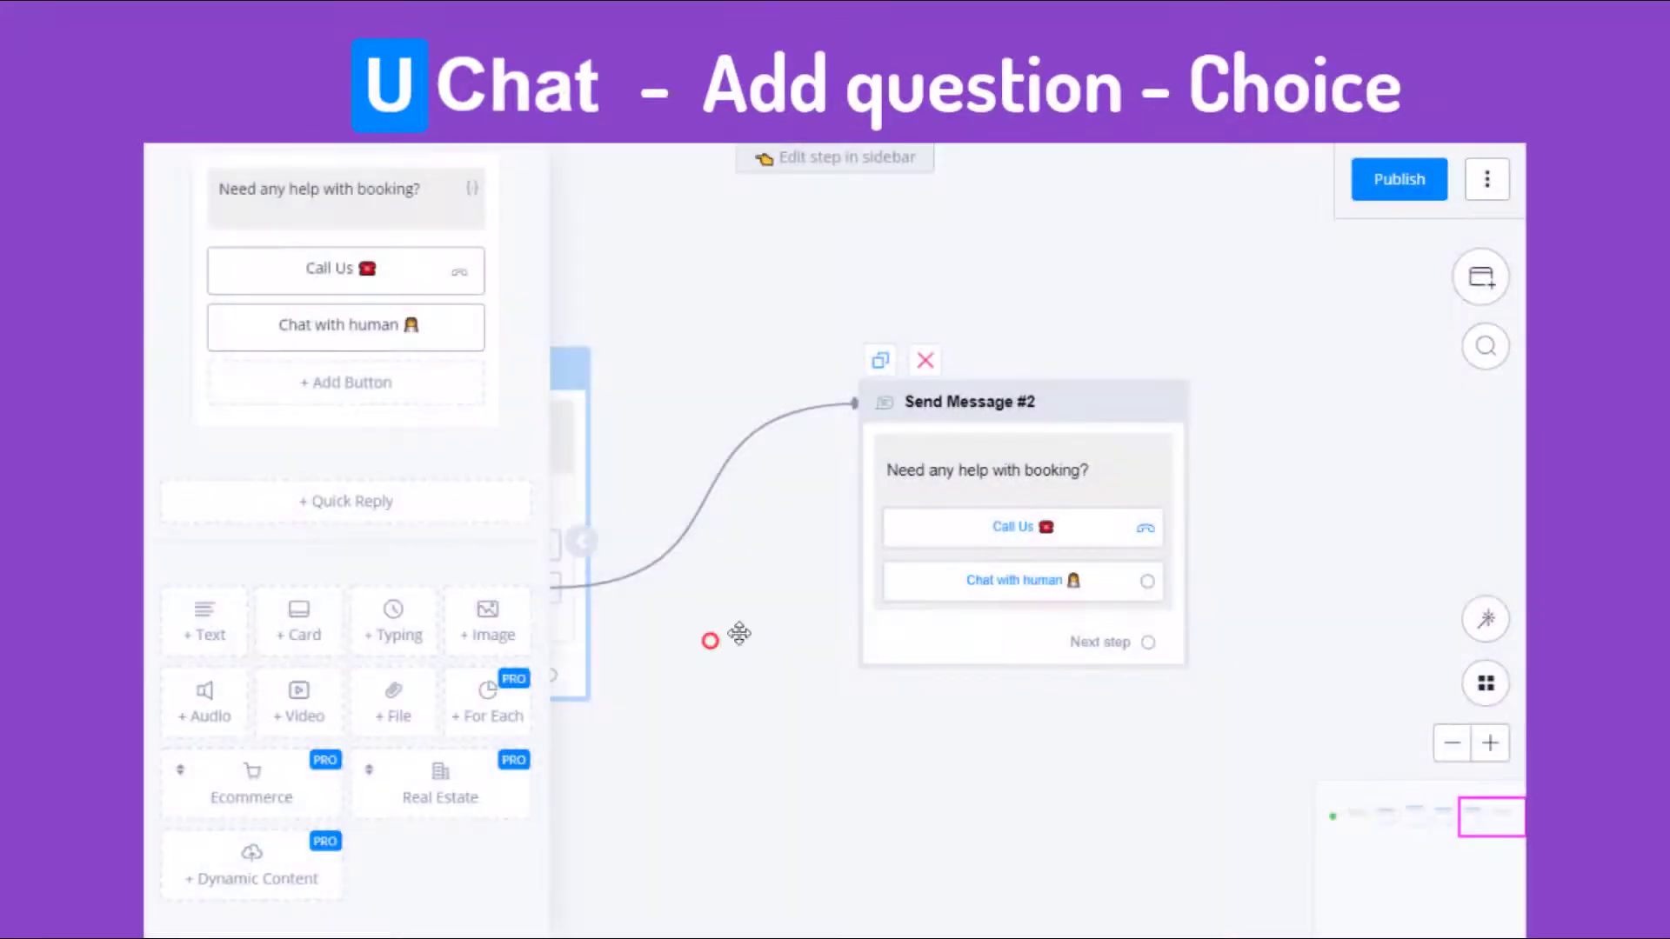
left_click_drag(739, 633, 928, 615)
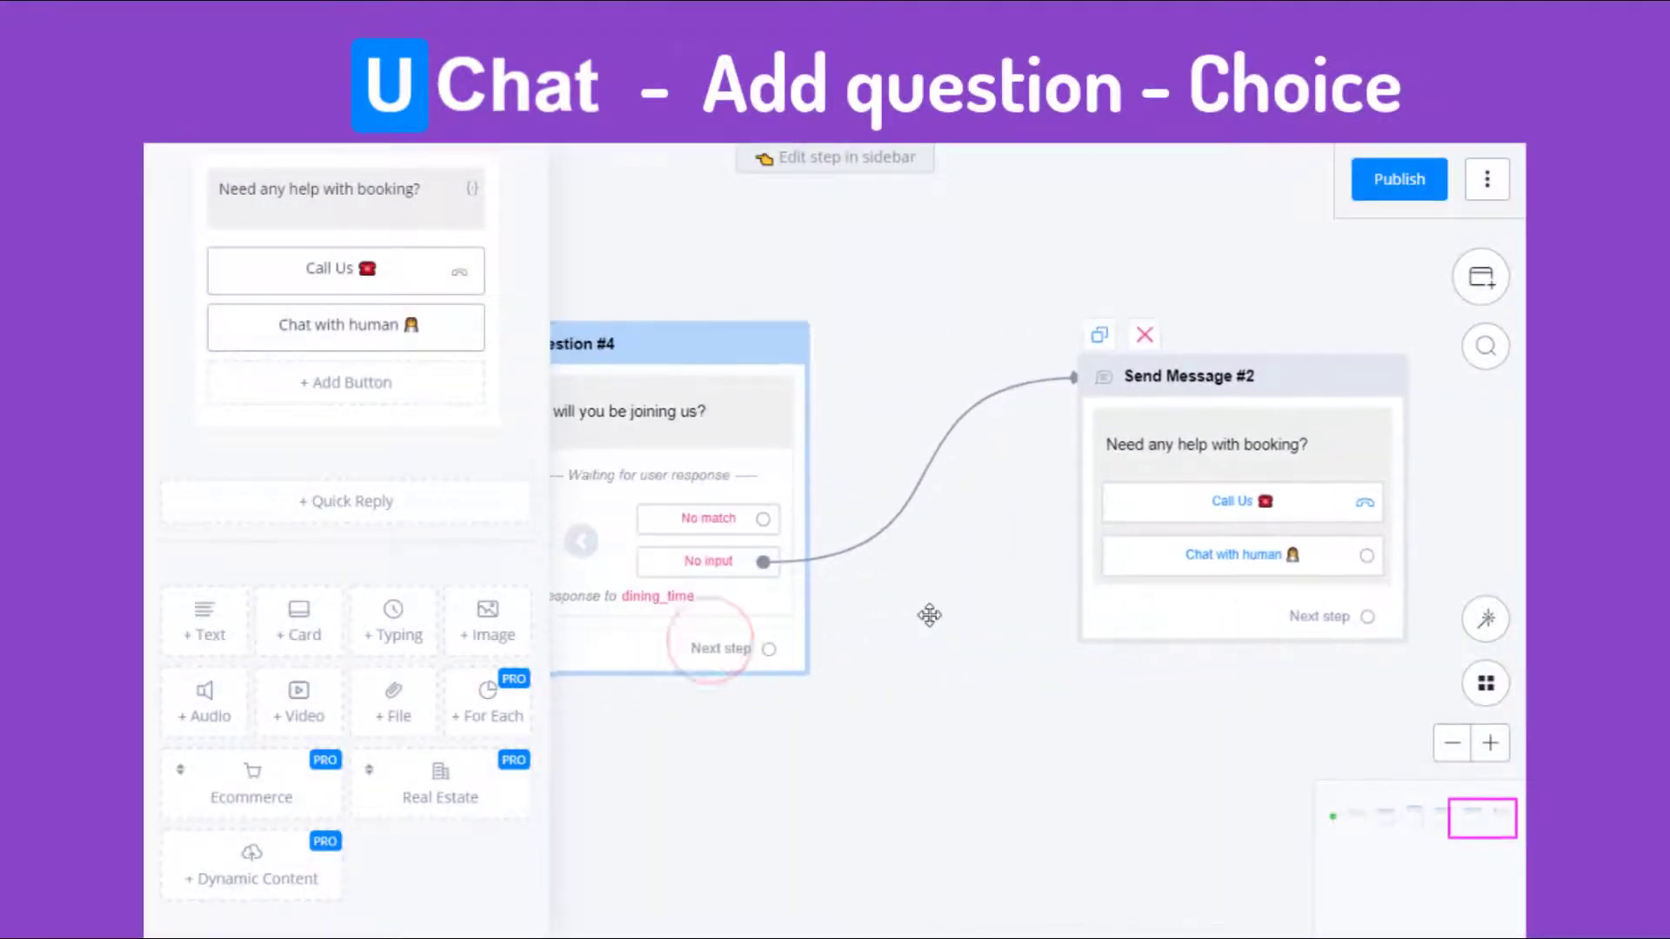
Step: Continue the "When will you be joining us?" question to a new Question step
left_click(741, 607)
scroll(485, 670, "down", 4)
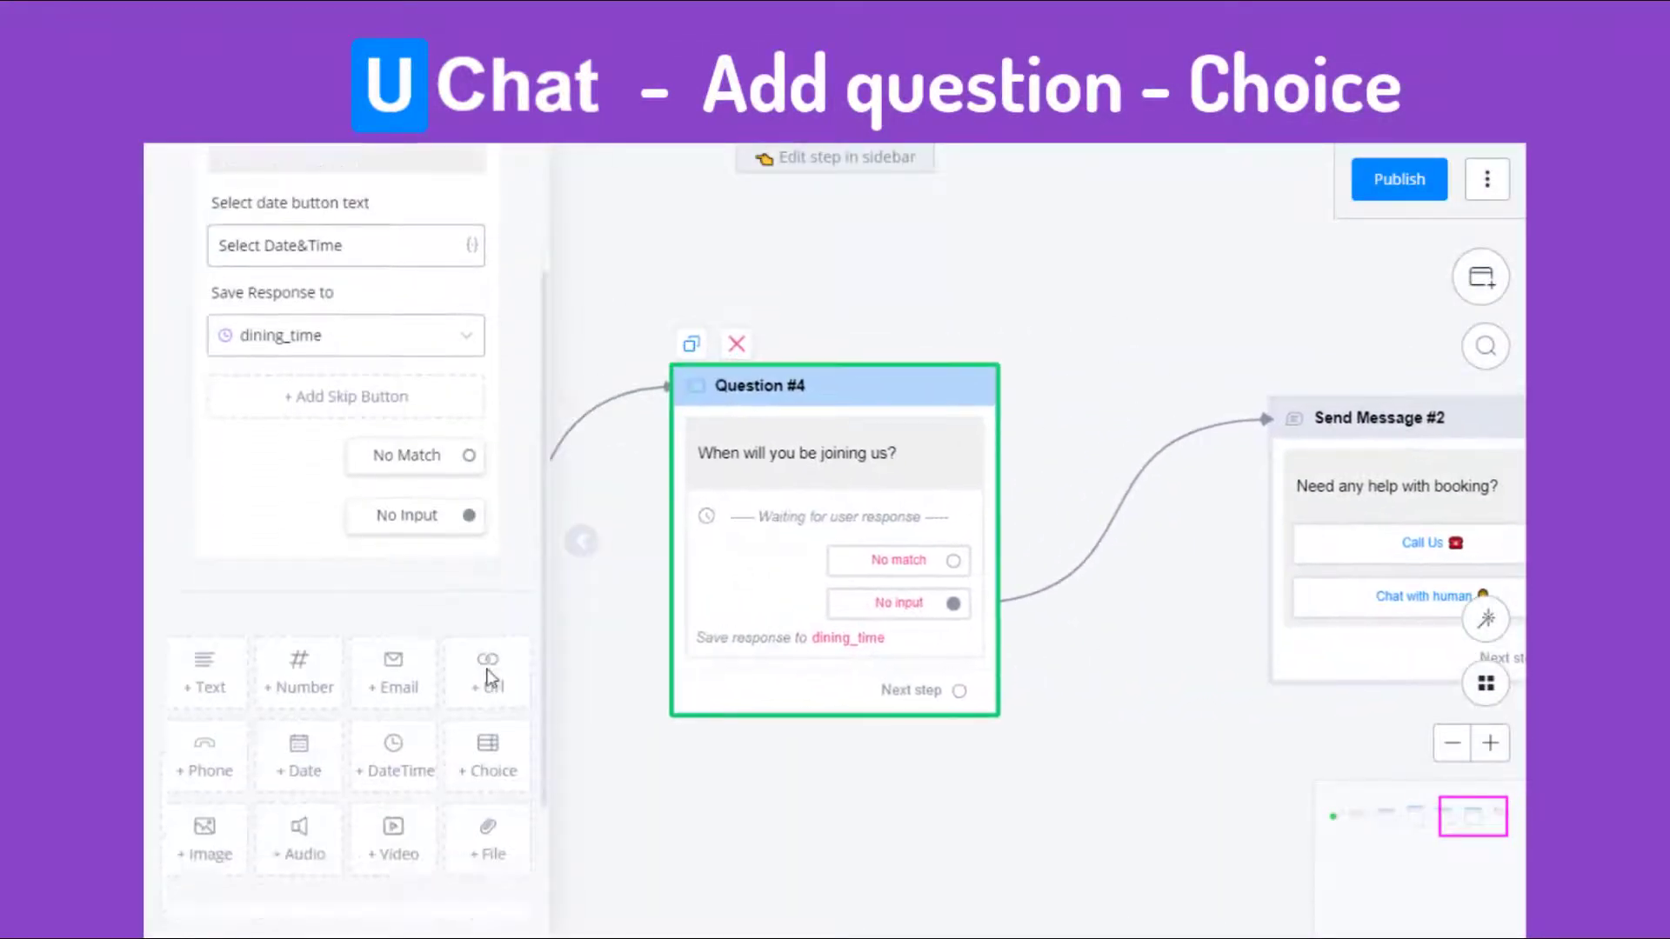
left_click(432, 843)
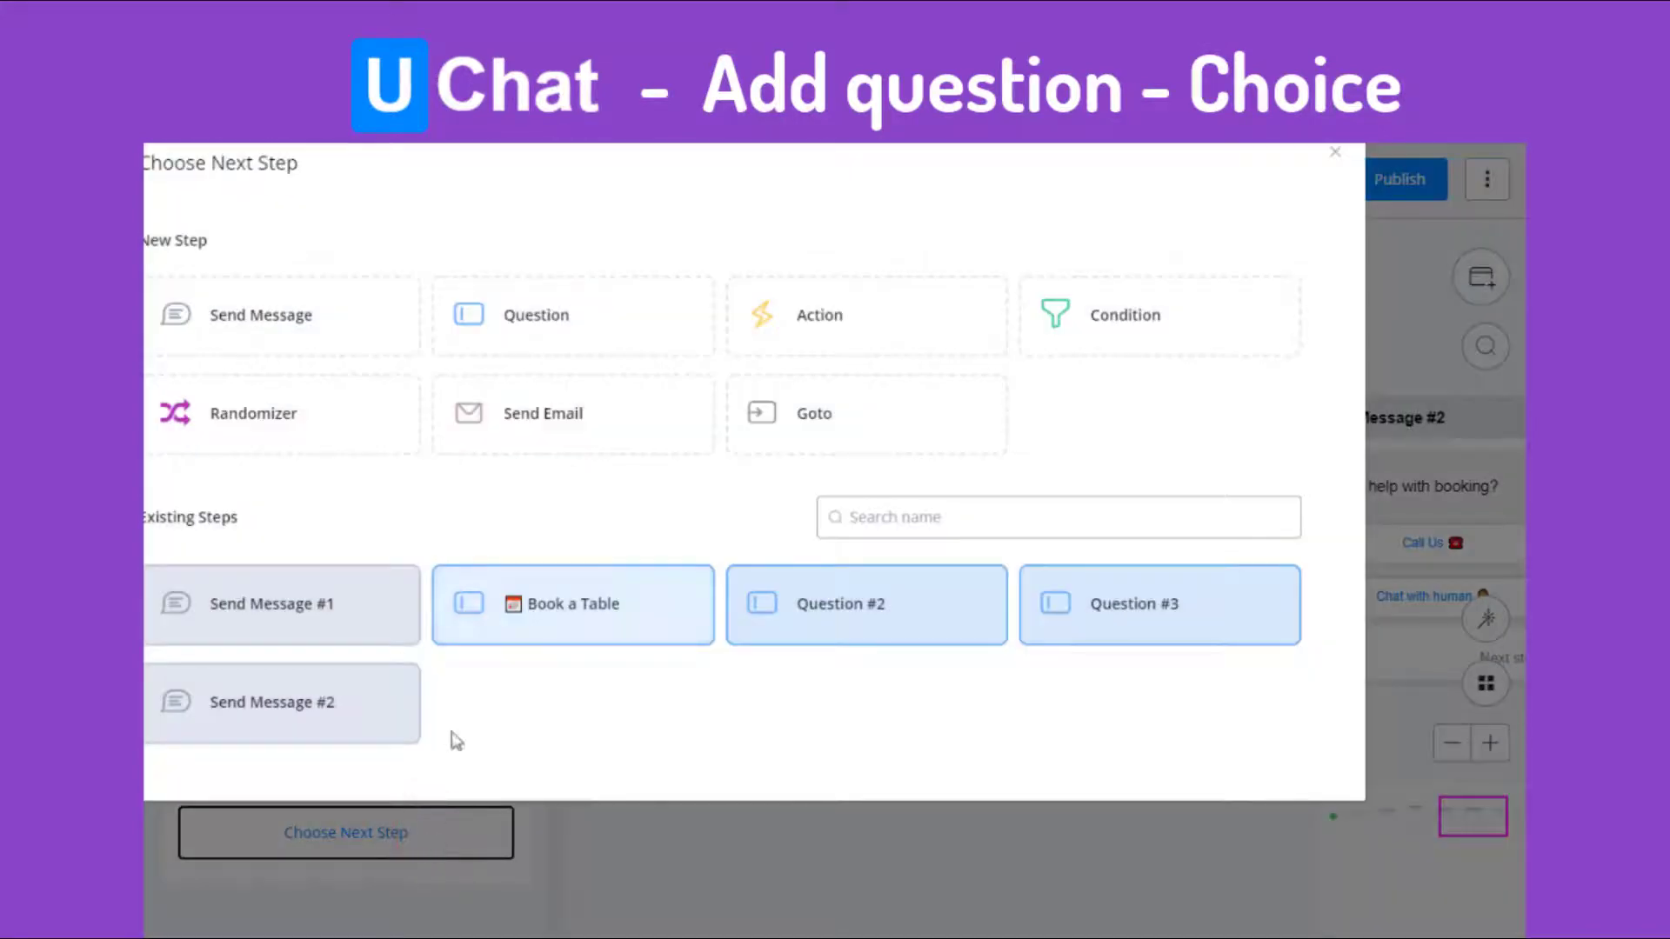
left_click(529, 329)
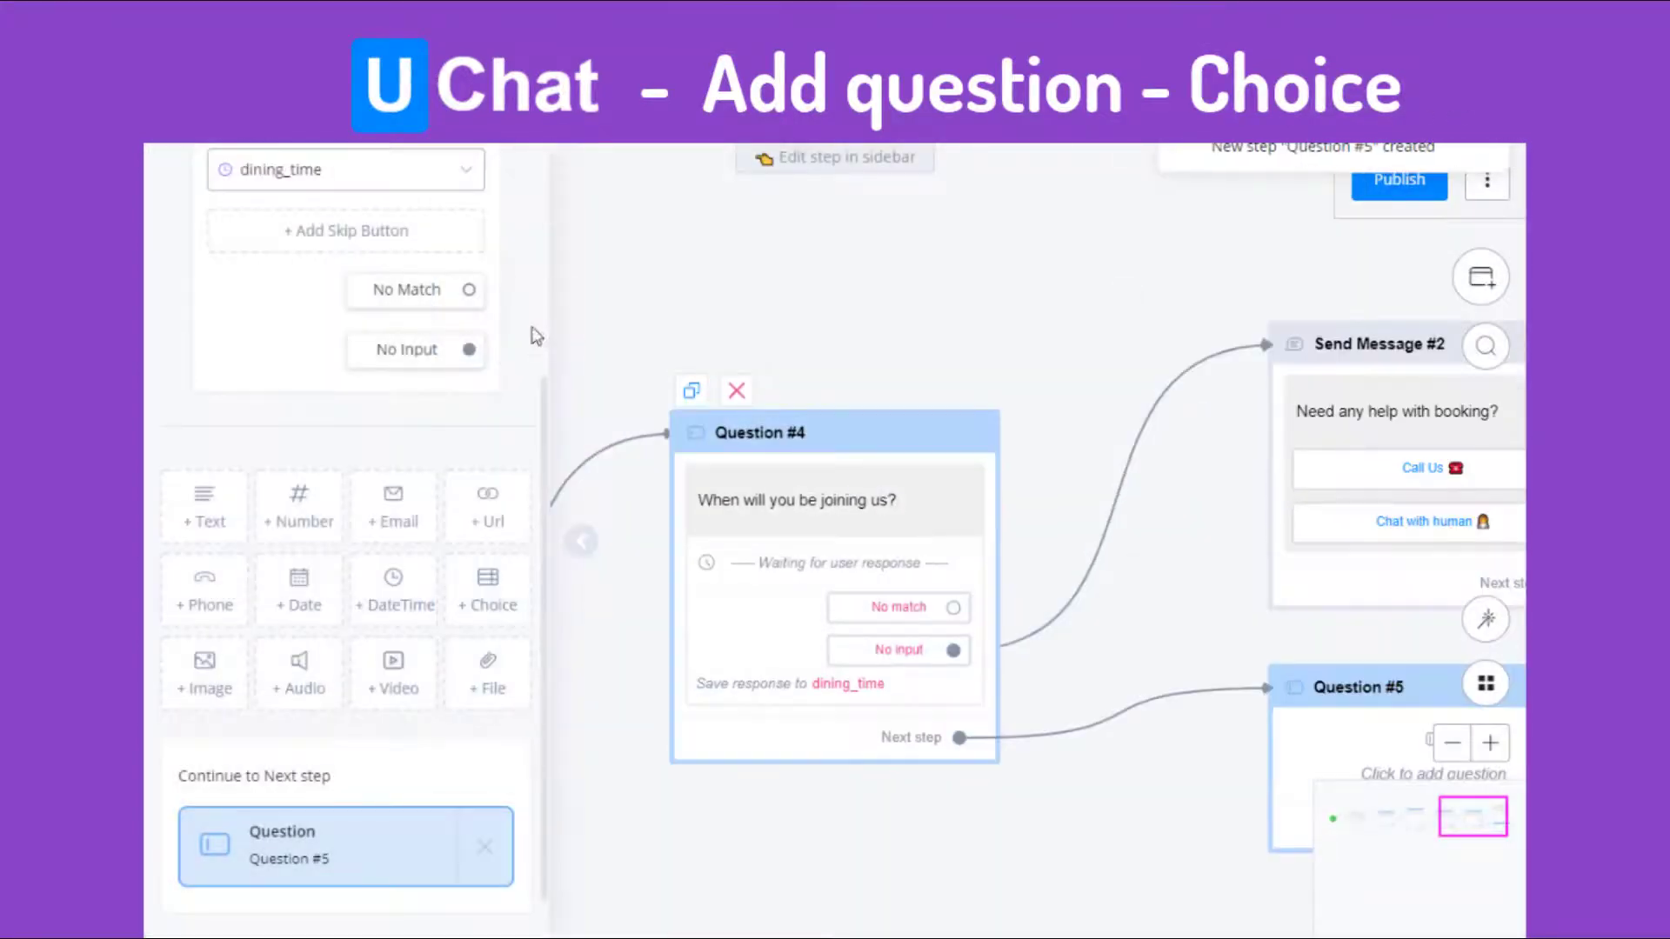
Step: Add a Choice question to the new step asking "Which table type would you like to have?" and save its response to table_option
left_click(327, 839)
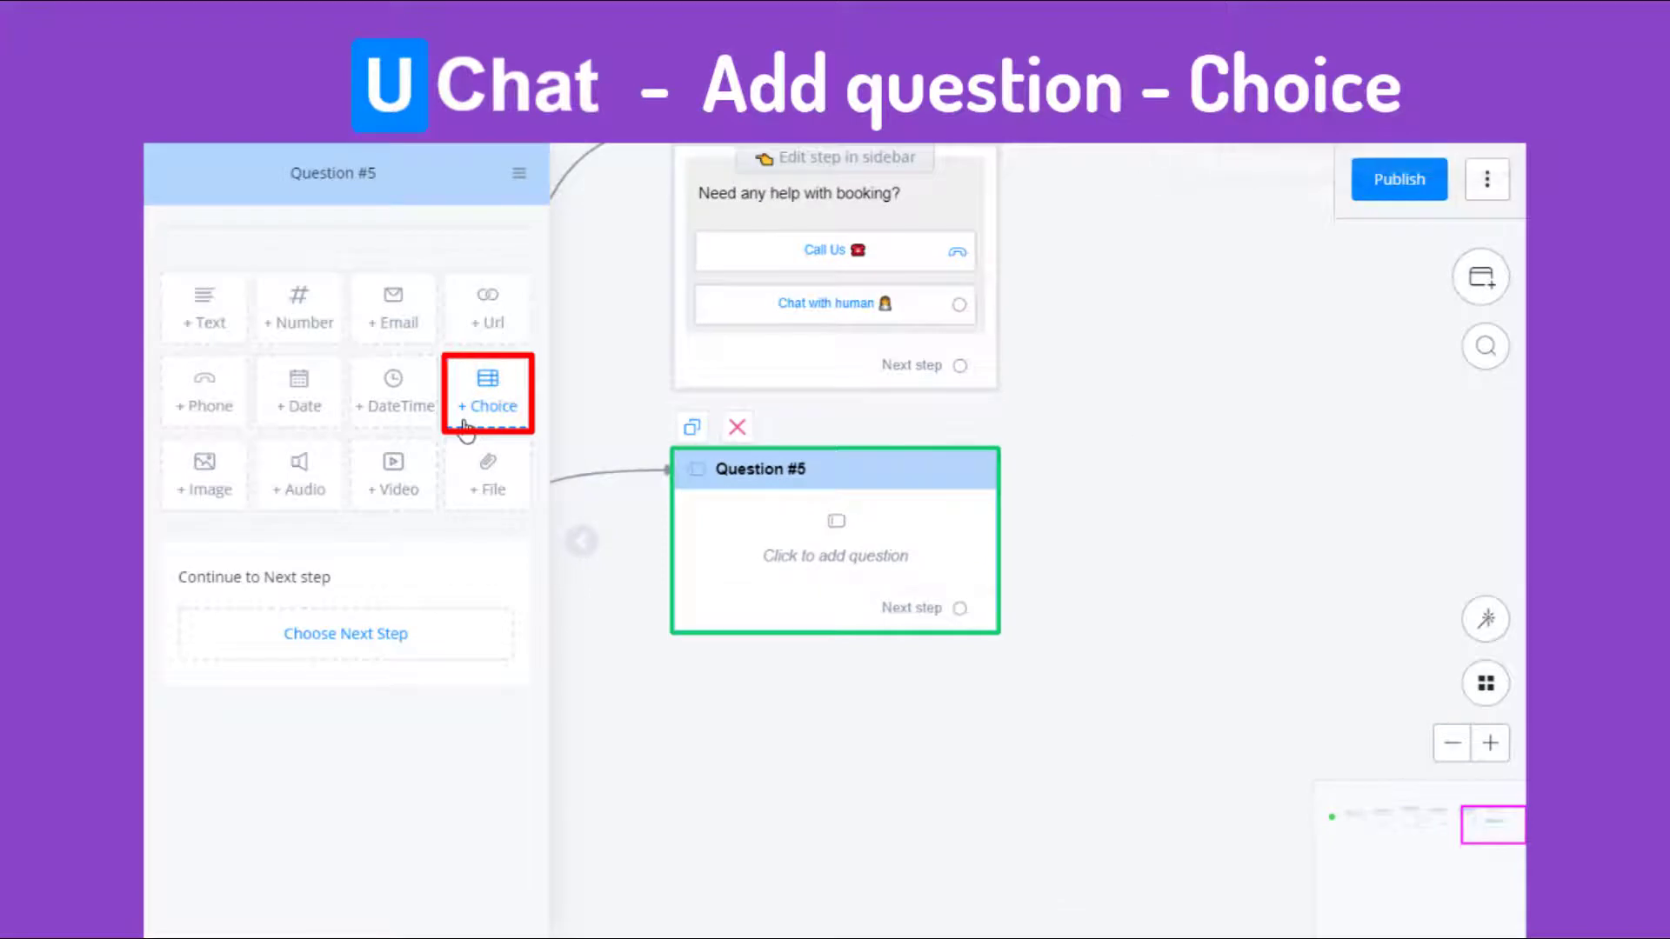
left_click(463, 420)
left_click(354, 266)
type("W")
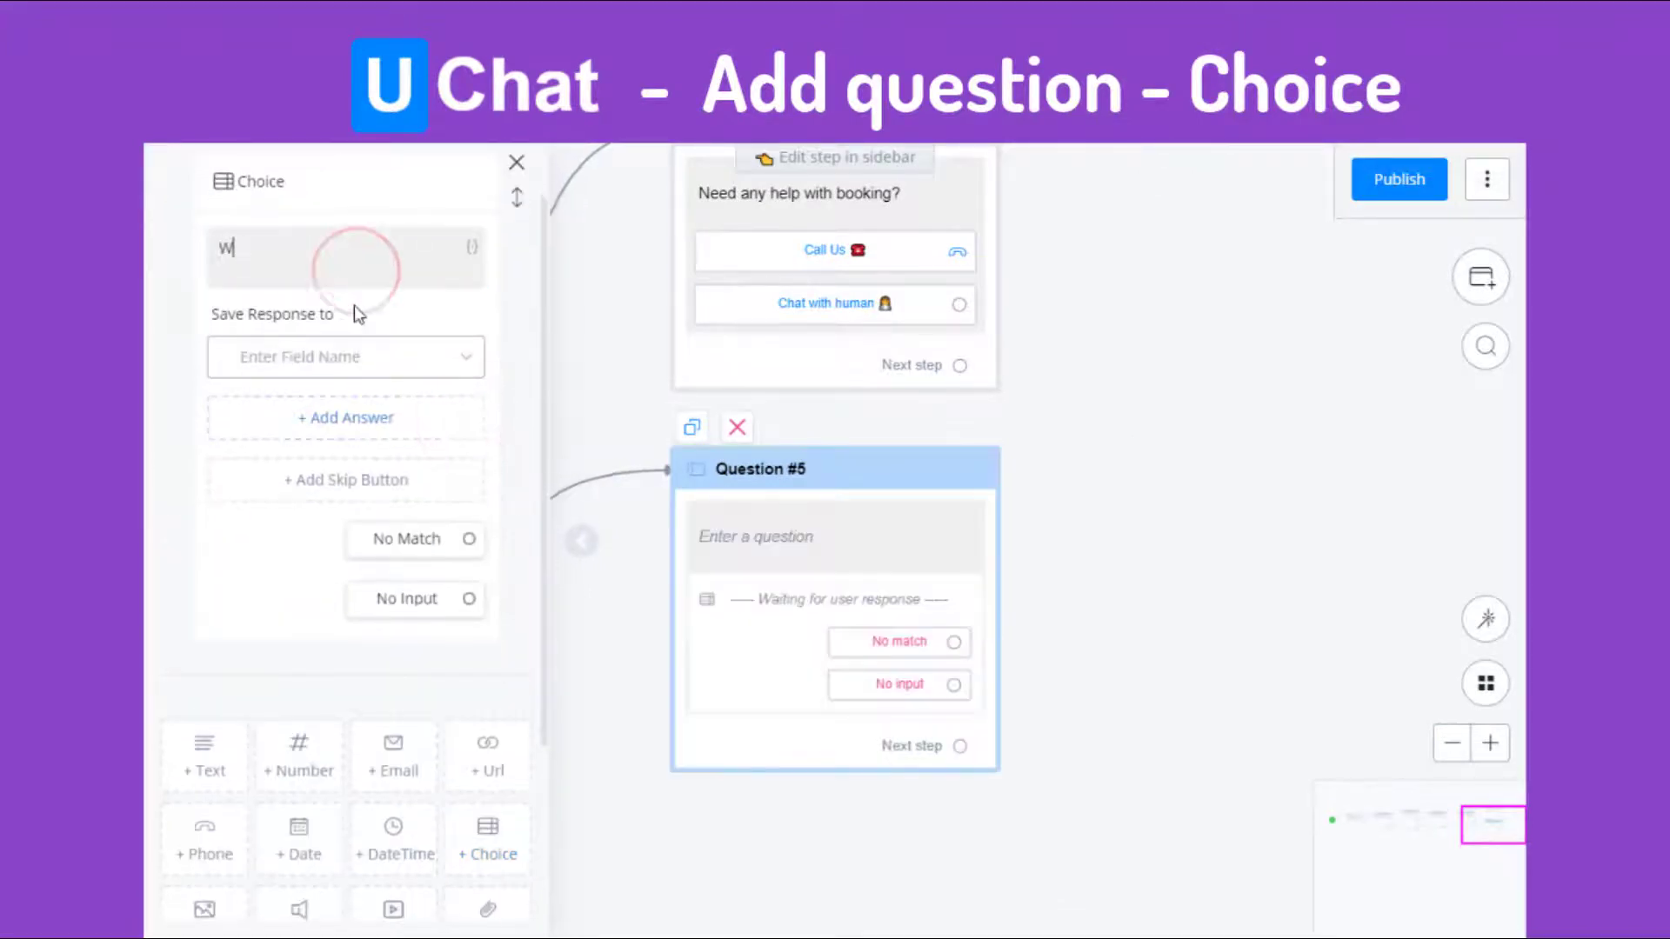
type("hich table type ")
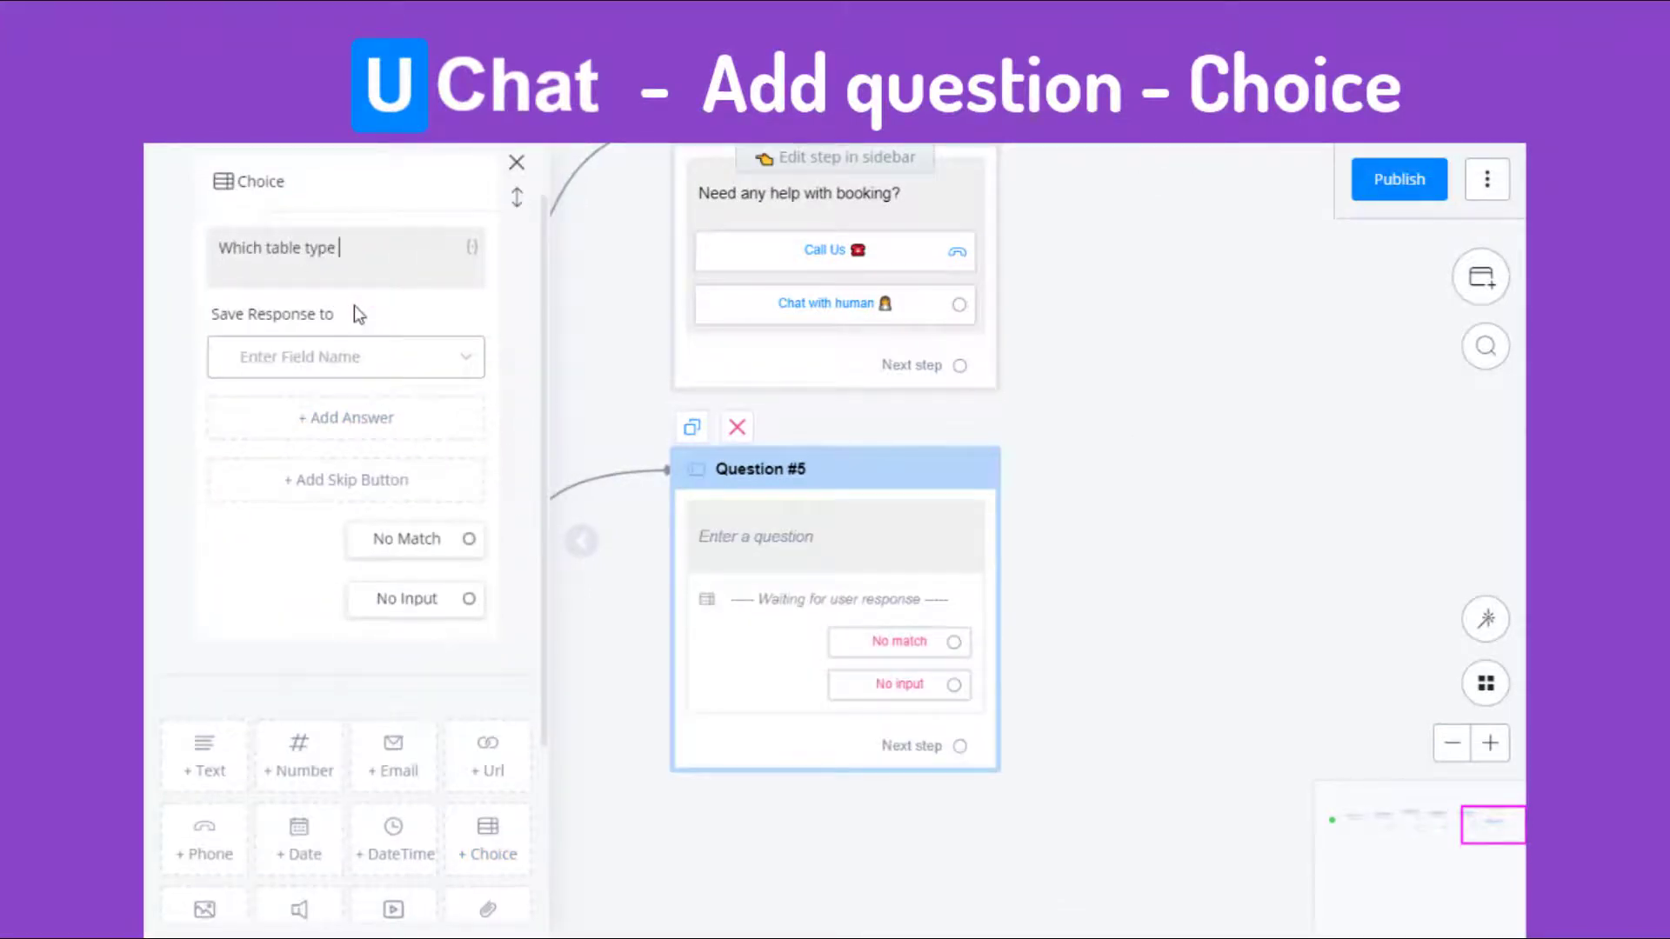
type("would you like to have?")
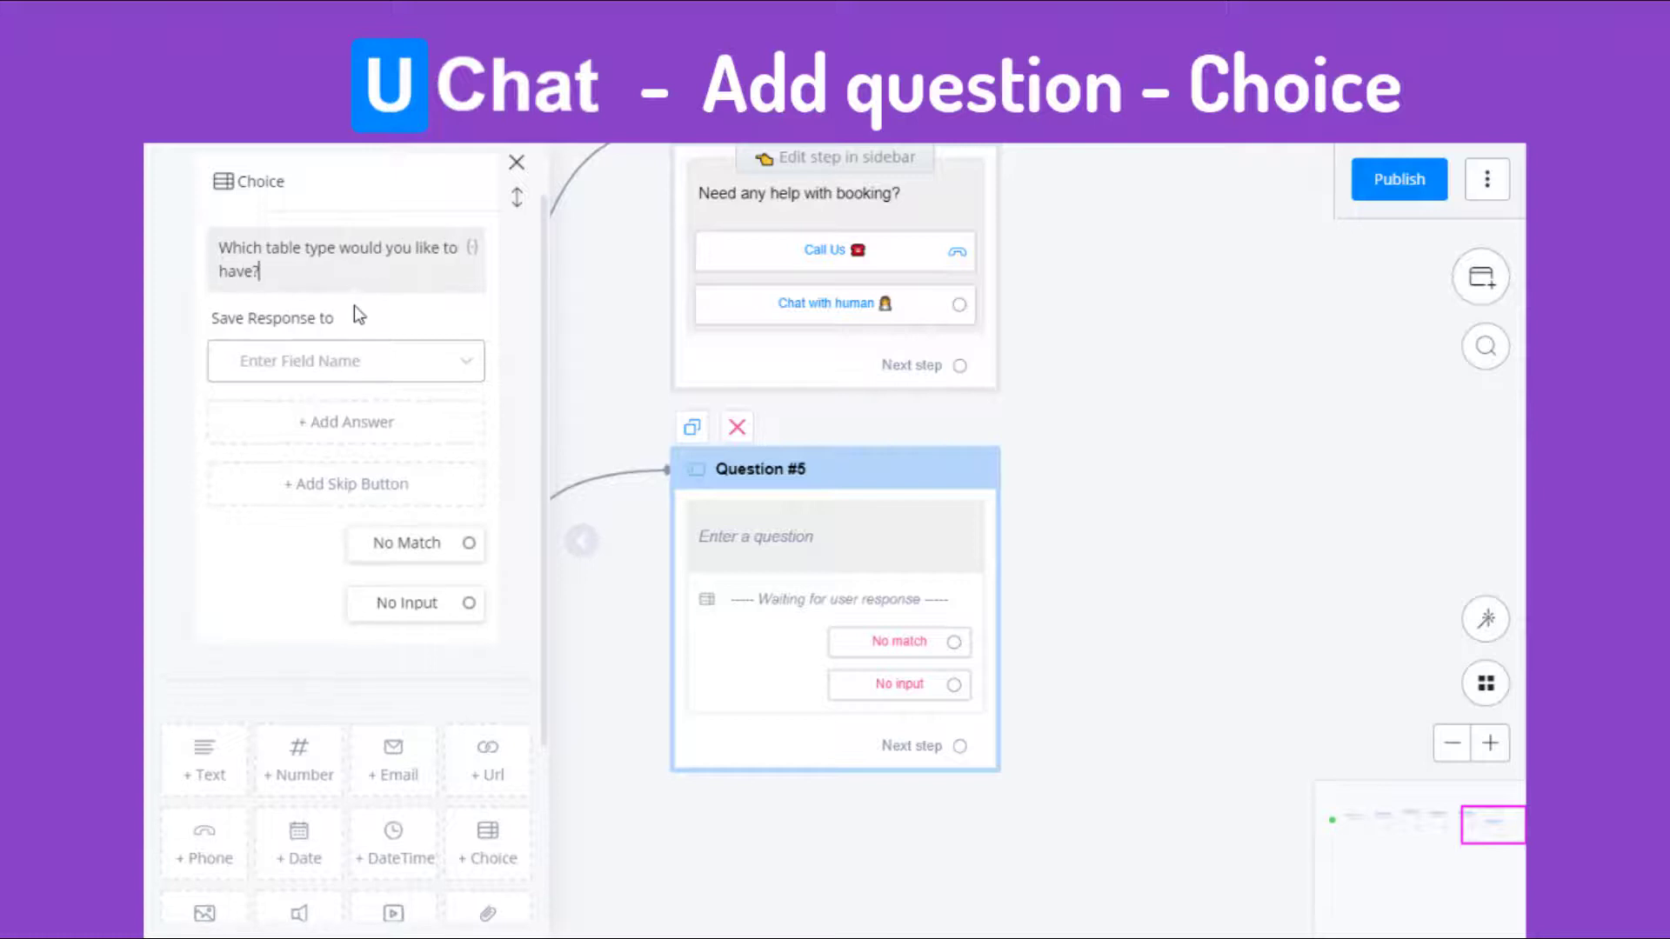
left_click(393, 364)
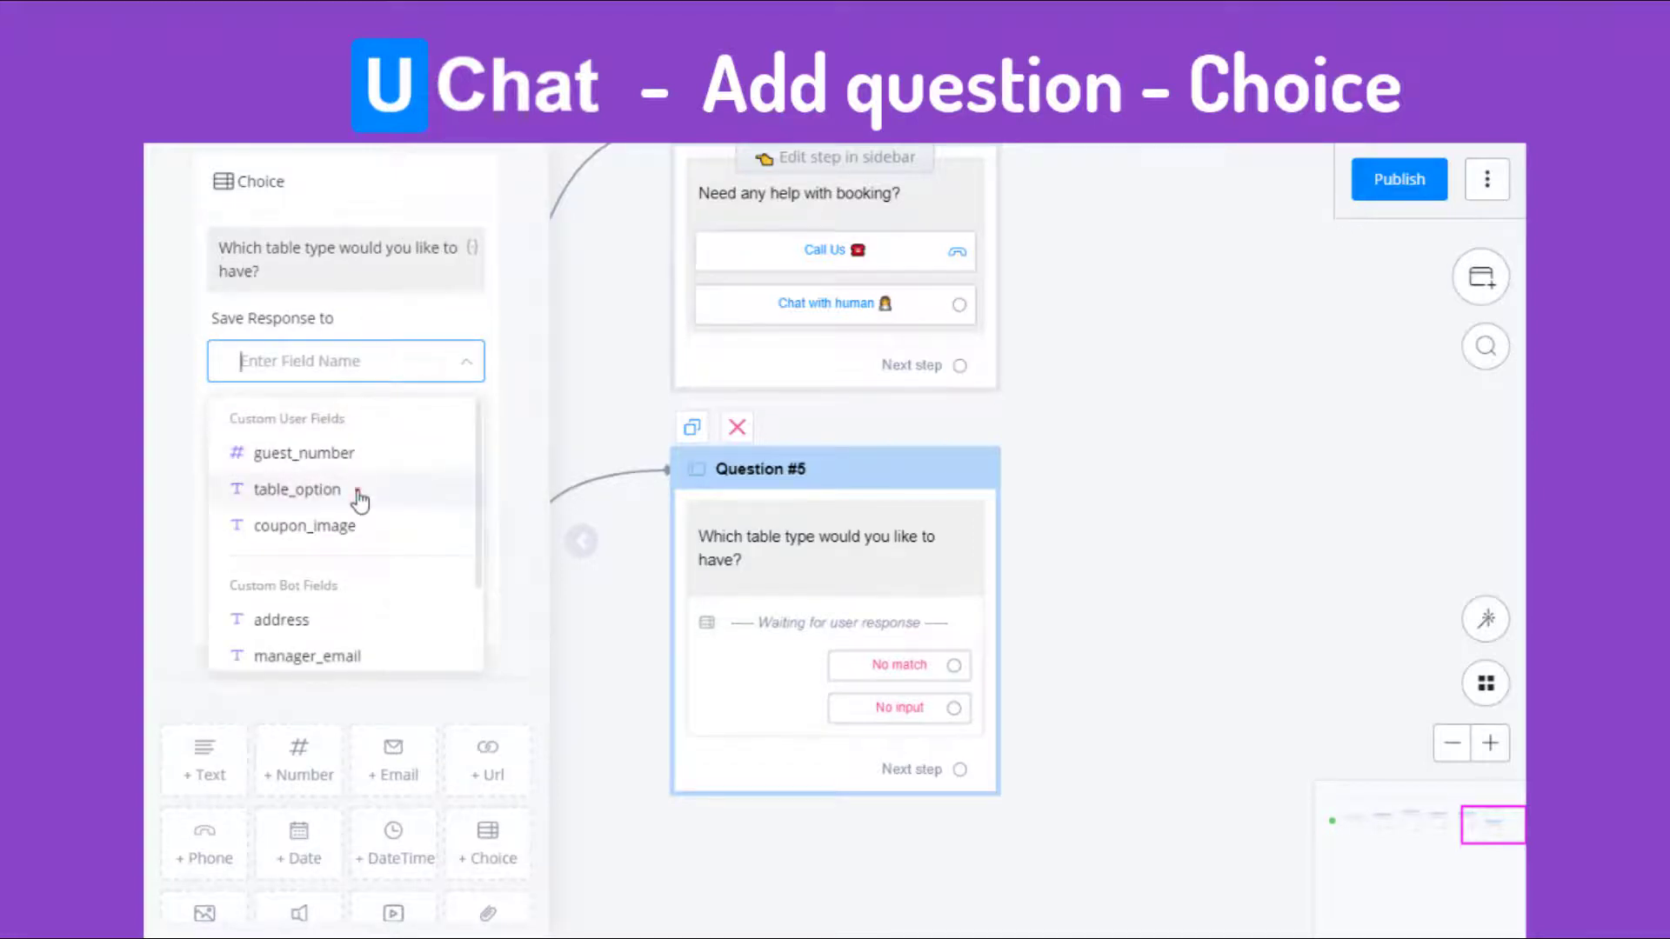
left_click(359, 495)
Step: Add and save an answer for the table type question with "BBQ table" as both its text and value
left_click(386, 426)
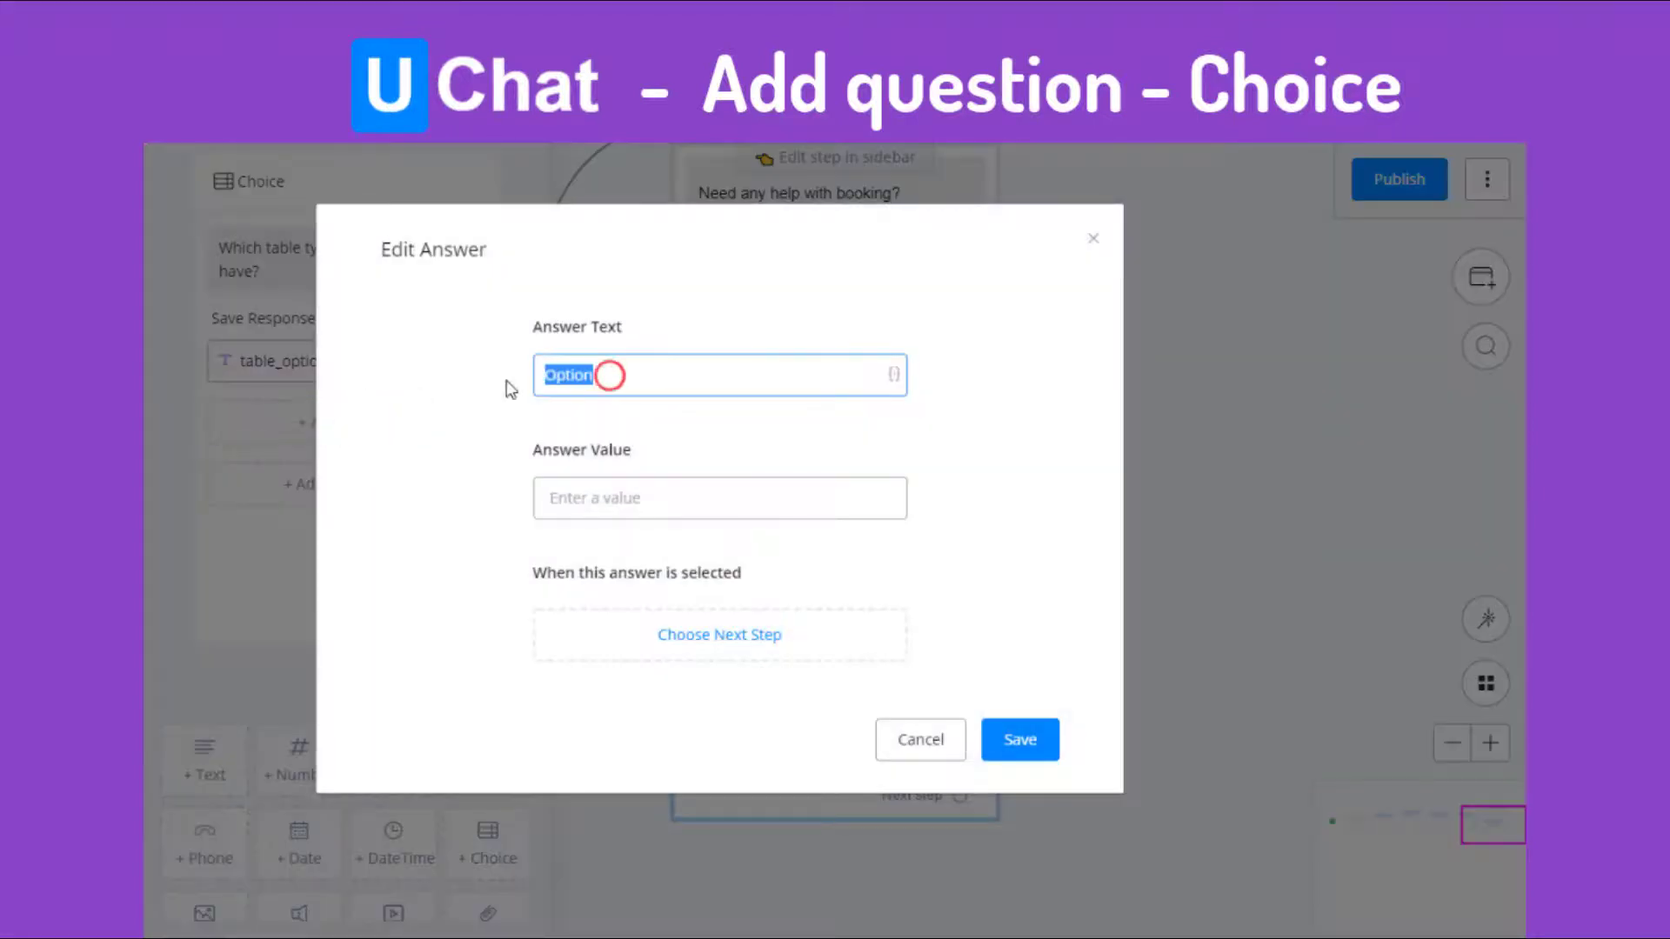
type("BB")
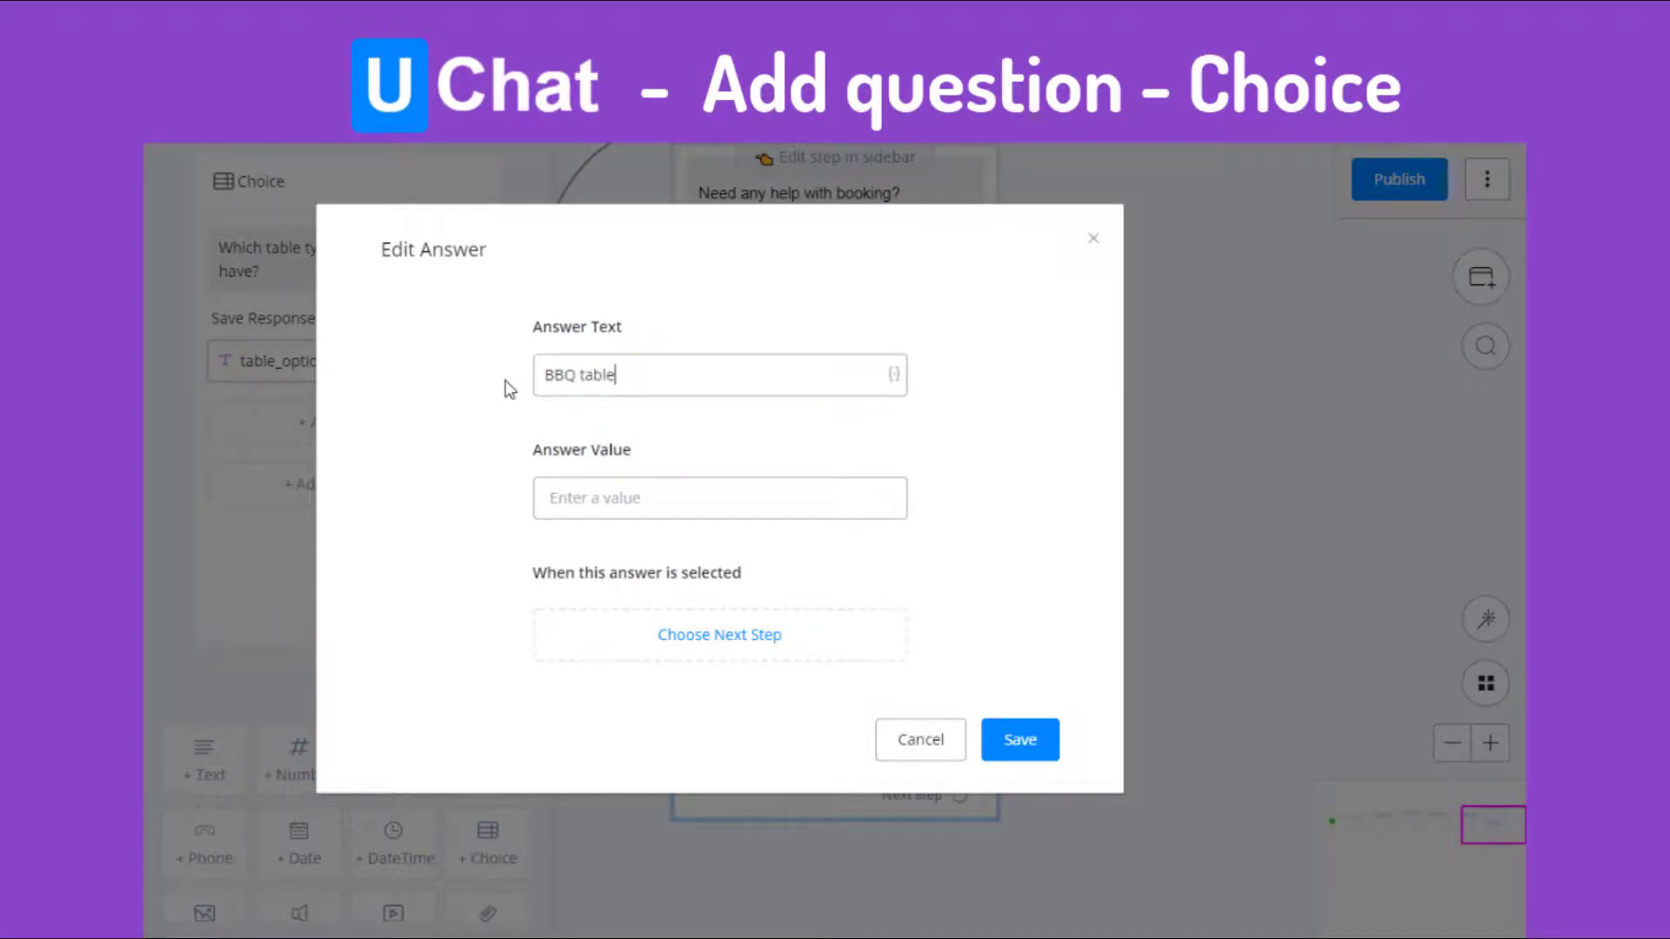
type("Q table")
left_click_drag(634, 369, 484, 351)
key("ctrl+c")
left_click(597, 495)
key("ctrl+v")
left_click(986, 744)
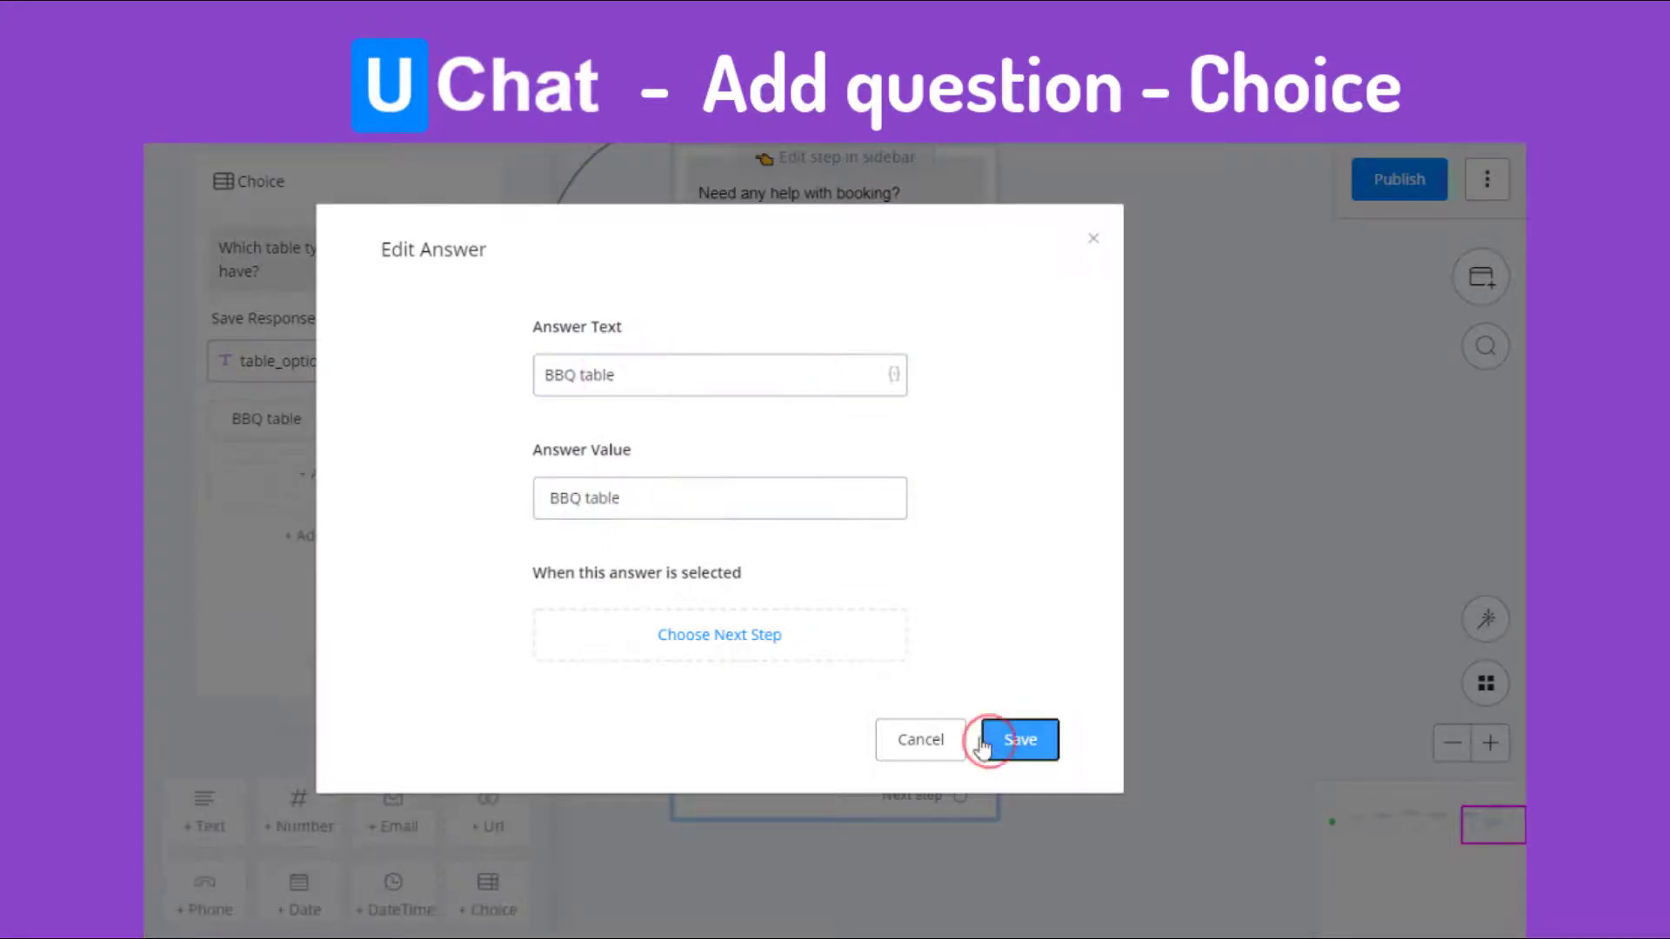
Step: Add and save a second table type answer with "non-BBQ table" as both its text and value
left_click(439, 485)
key("ctrl+v")
left_click(633, 374)
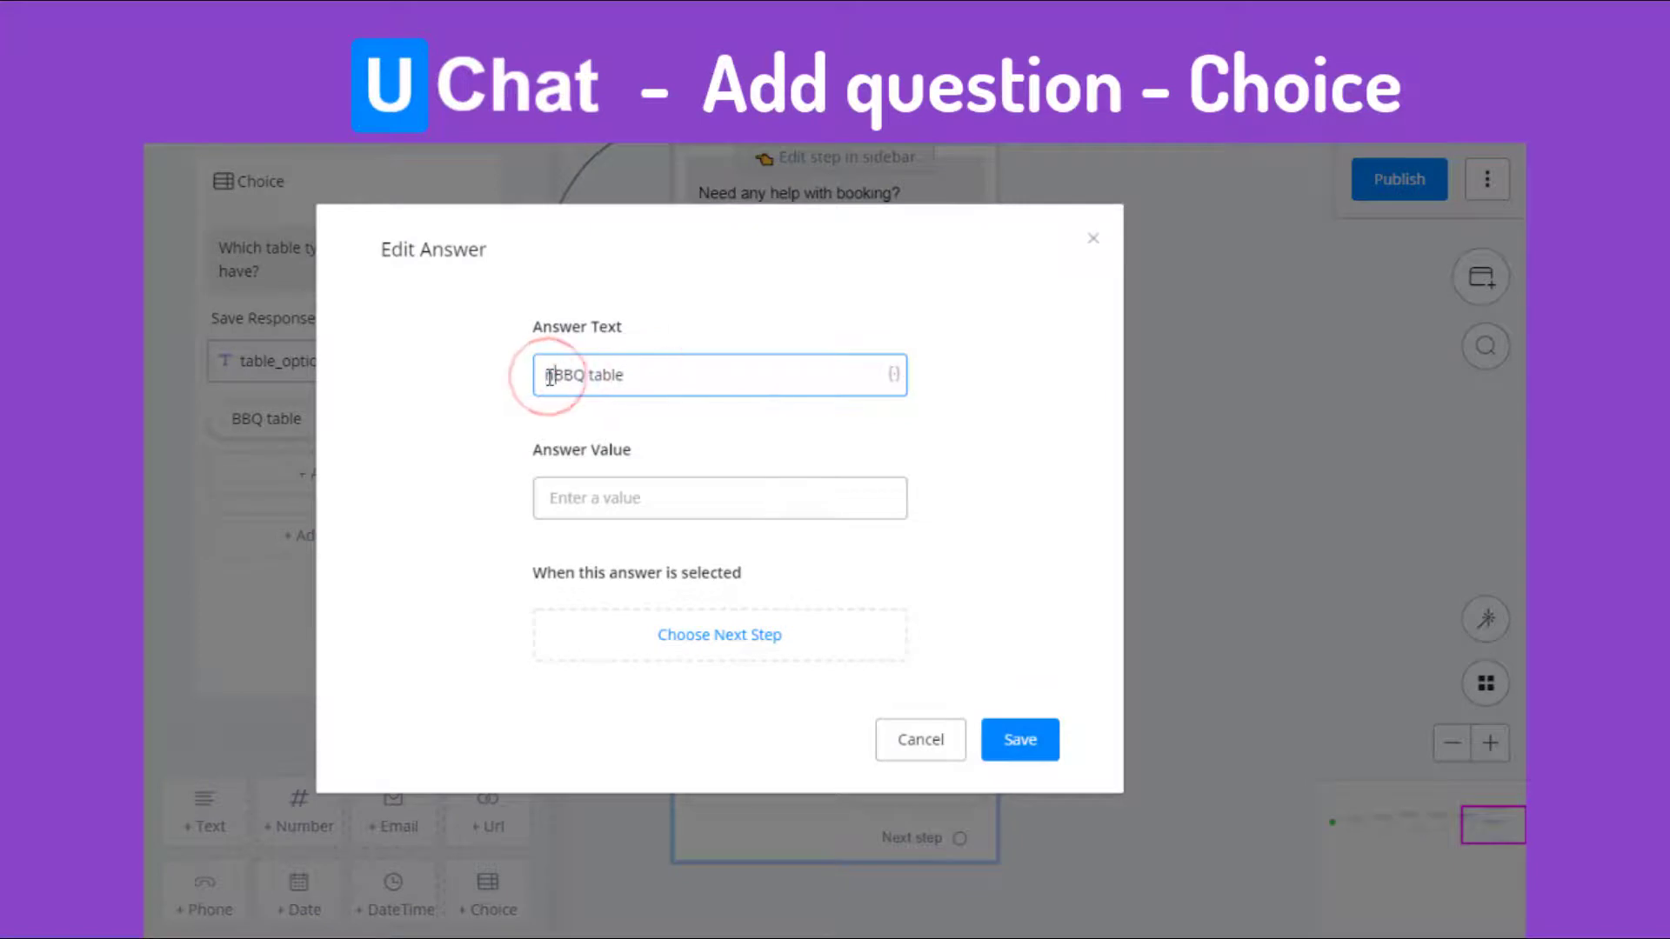
key("ctrl+c")
left_click(628, 496)
key("ctrl+v")
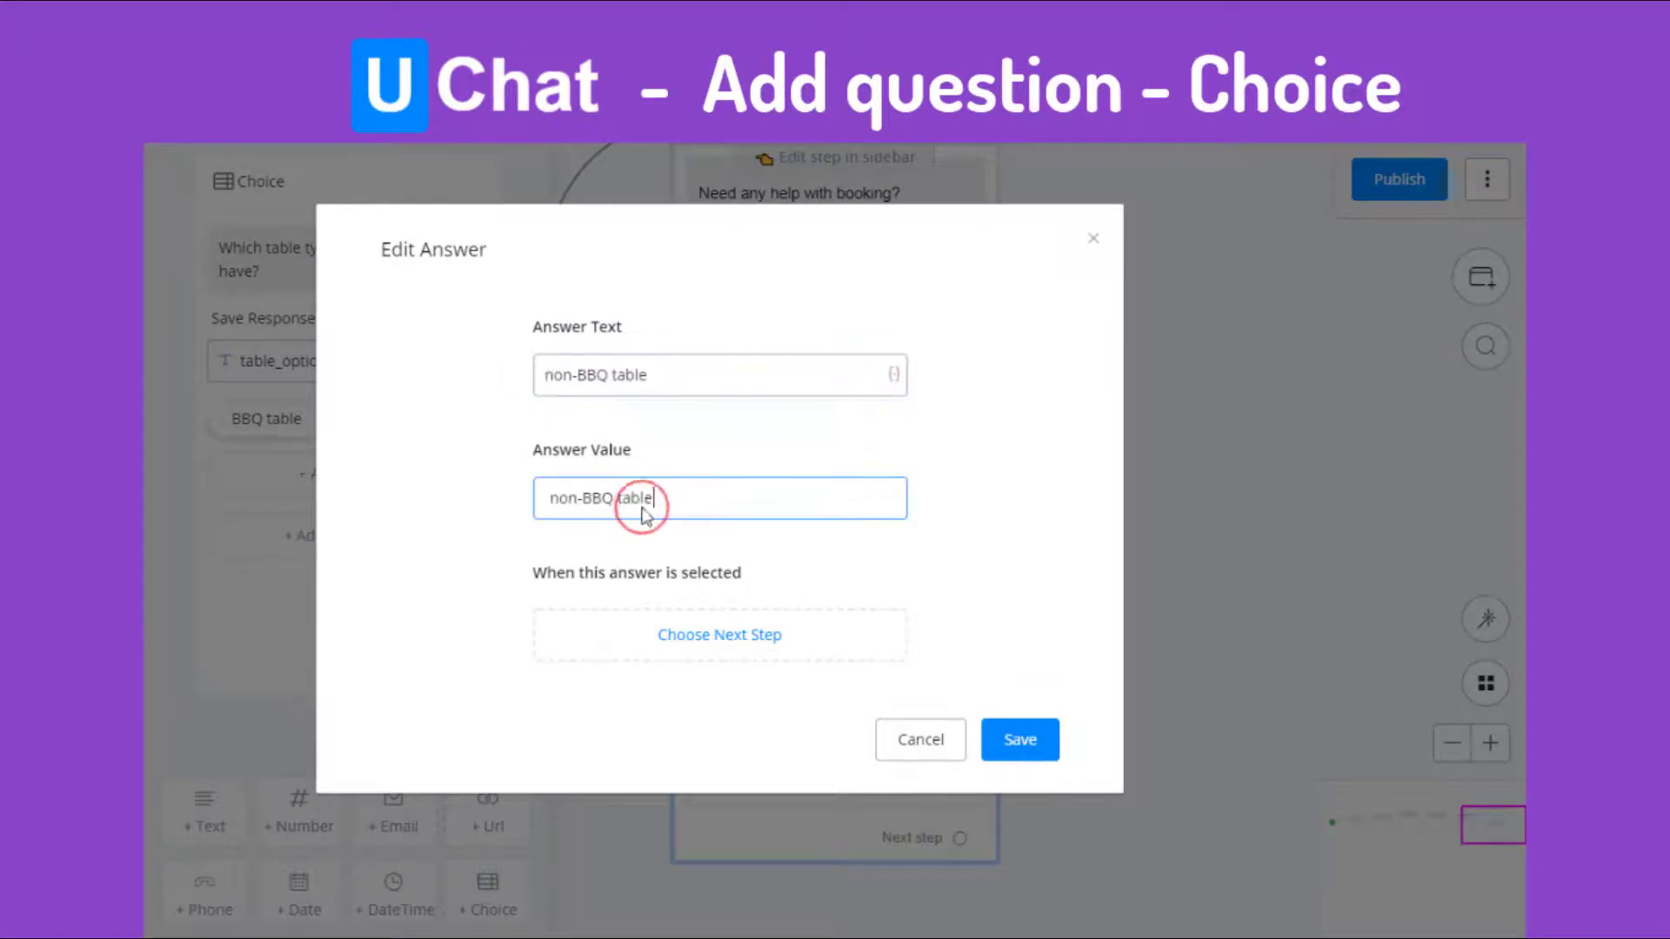
left_click(993, 752)
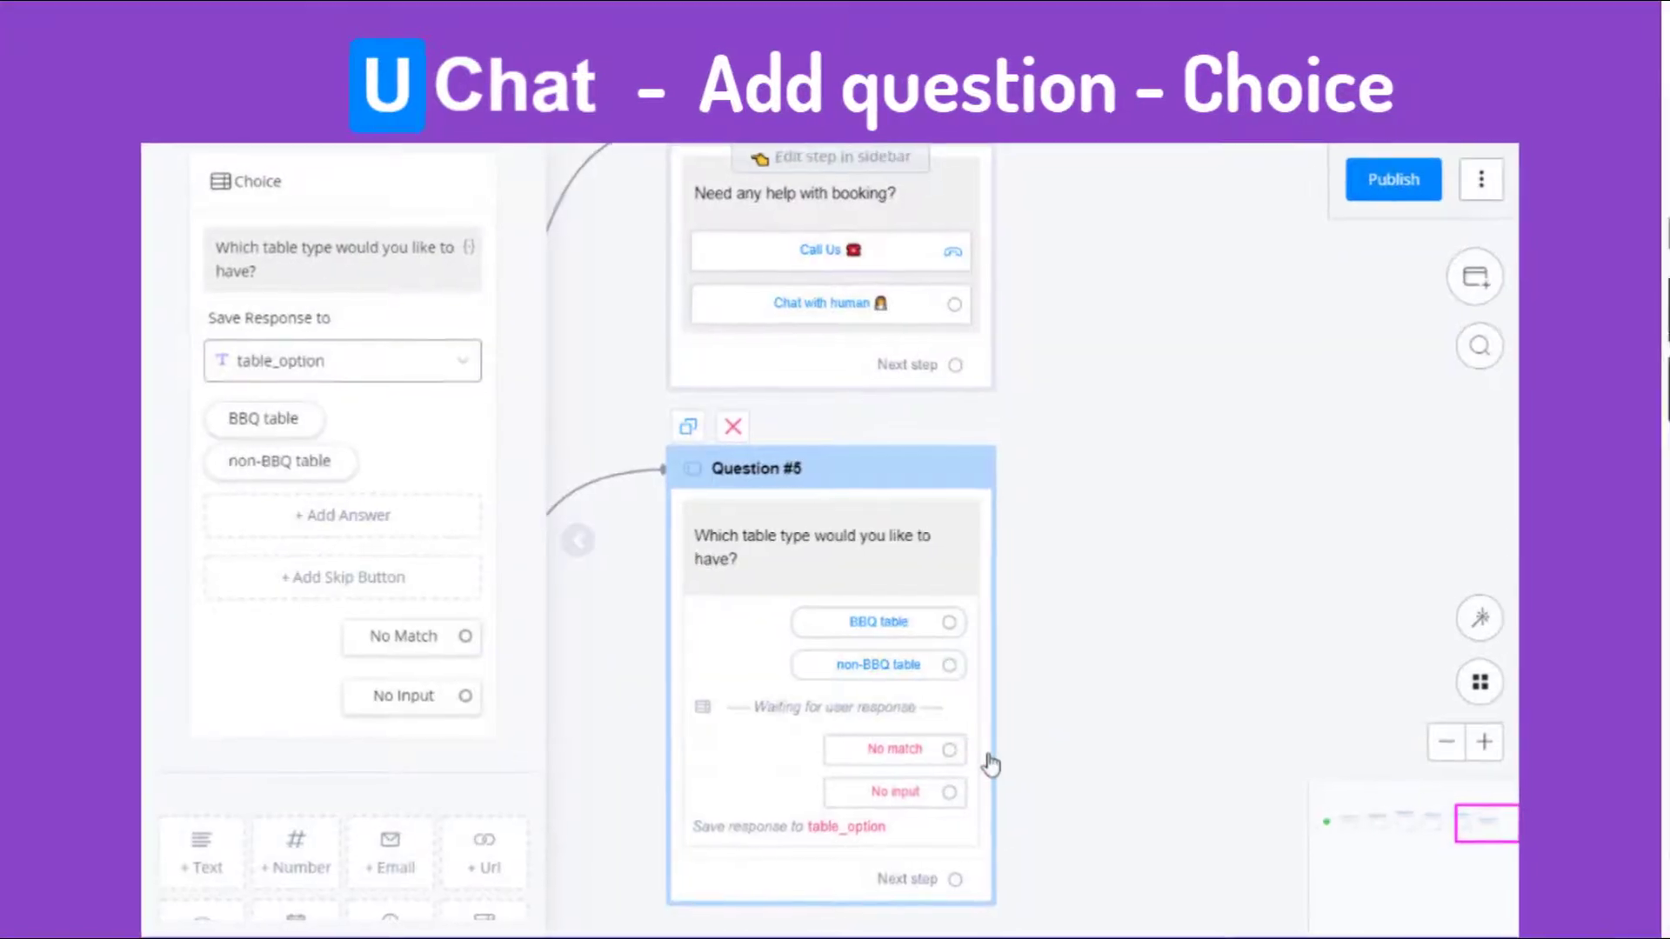